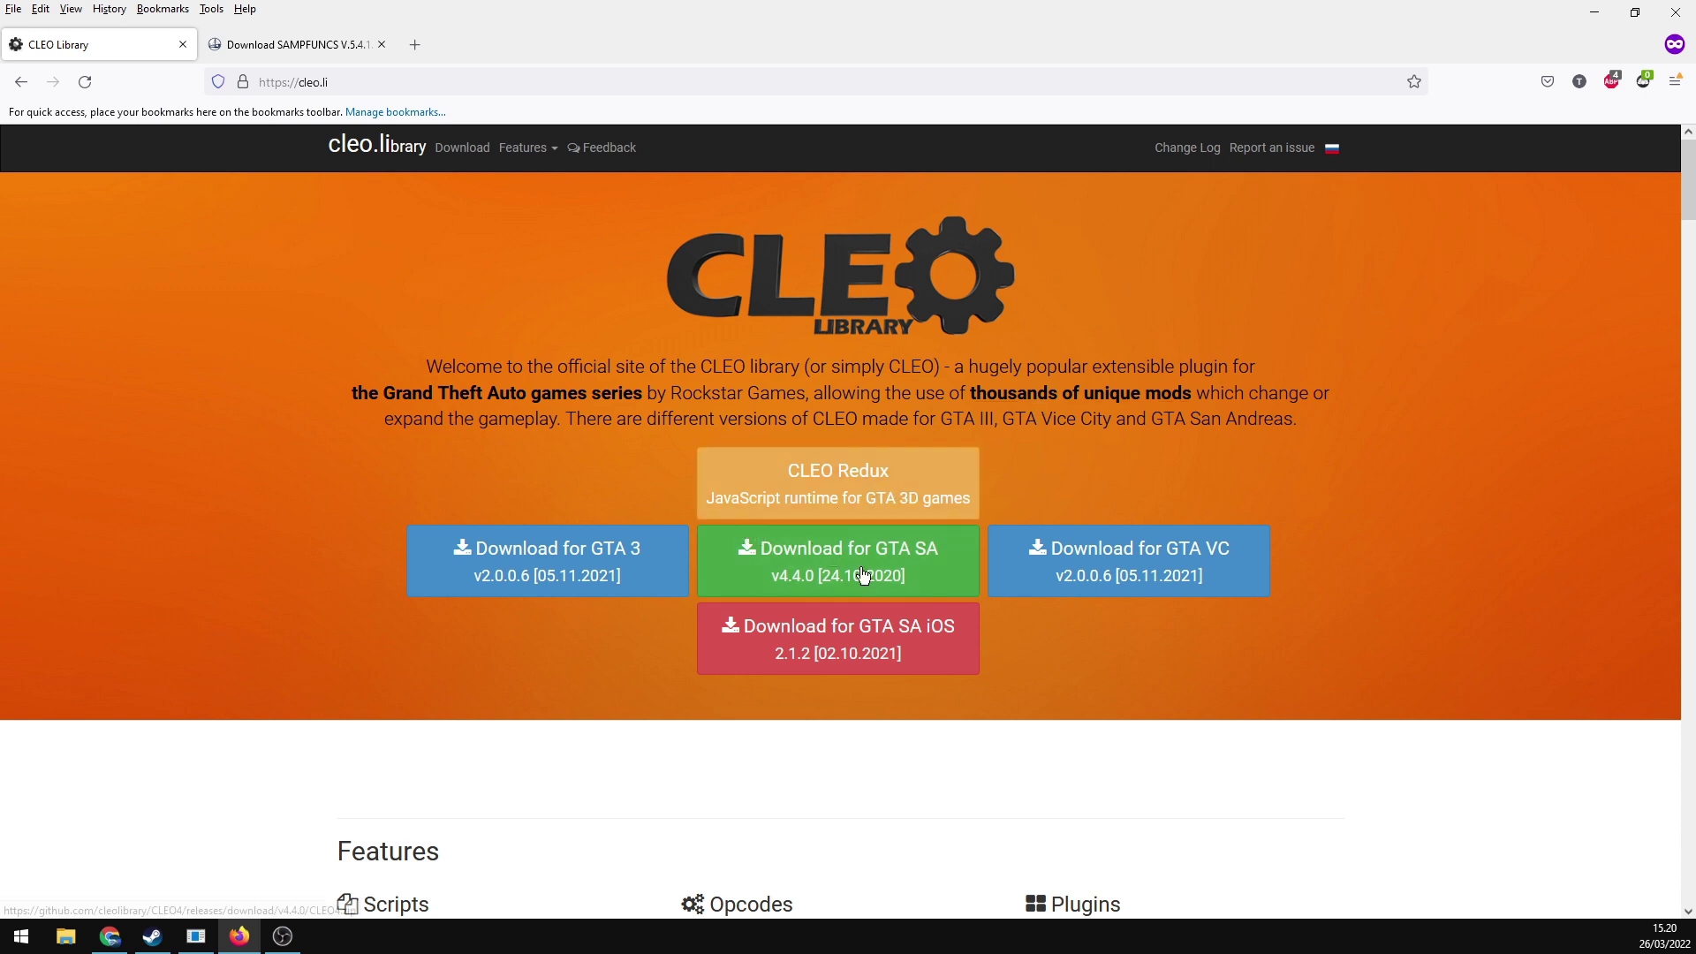
- Download the CLEO 4.3 auto-installer for San Andreas from the archive on the CLEO download page and save the file
click(462, 148)
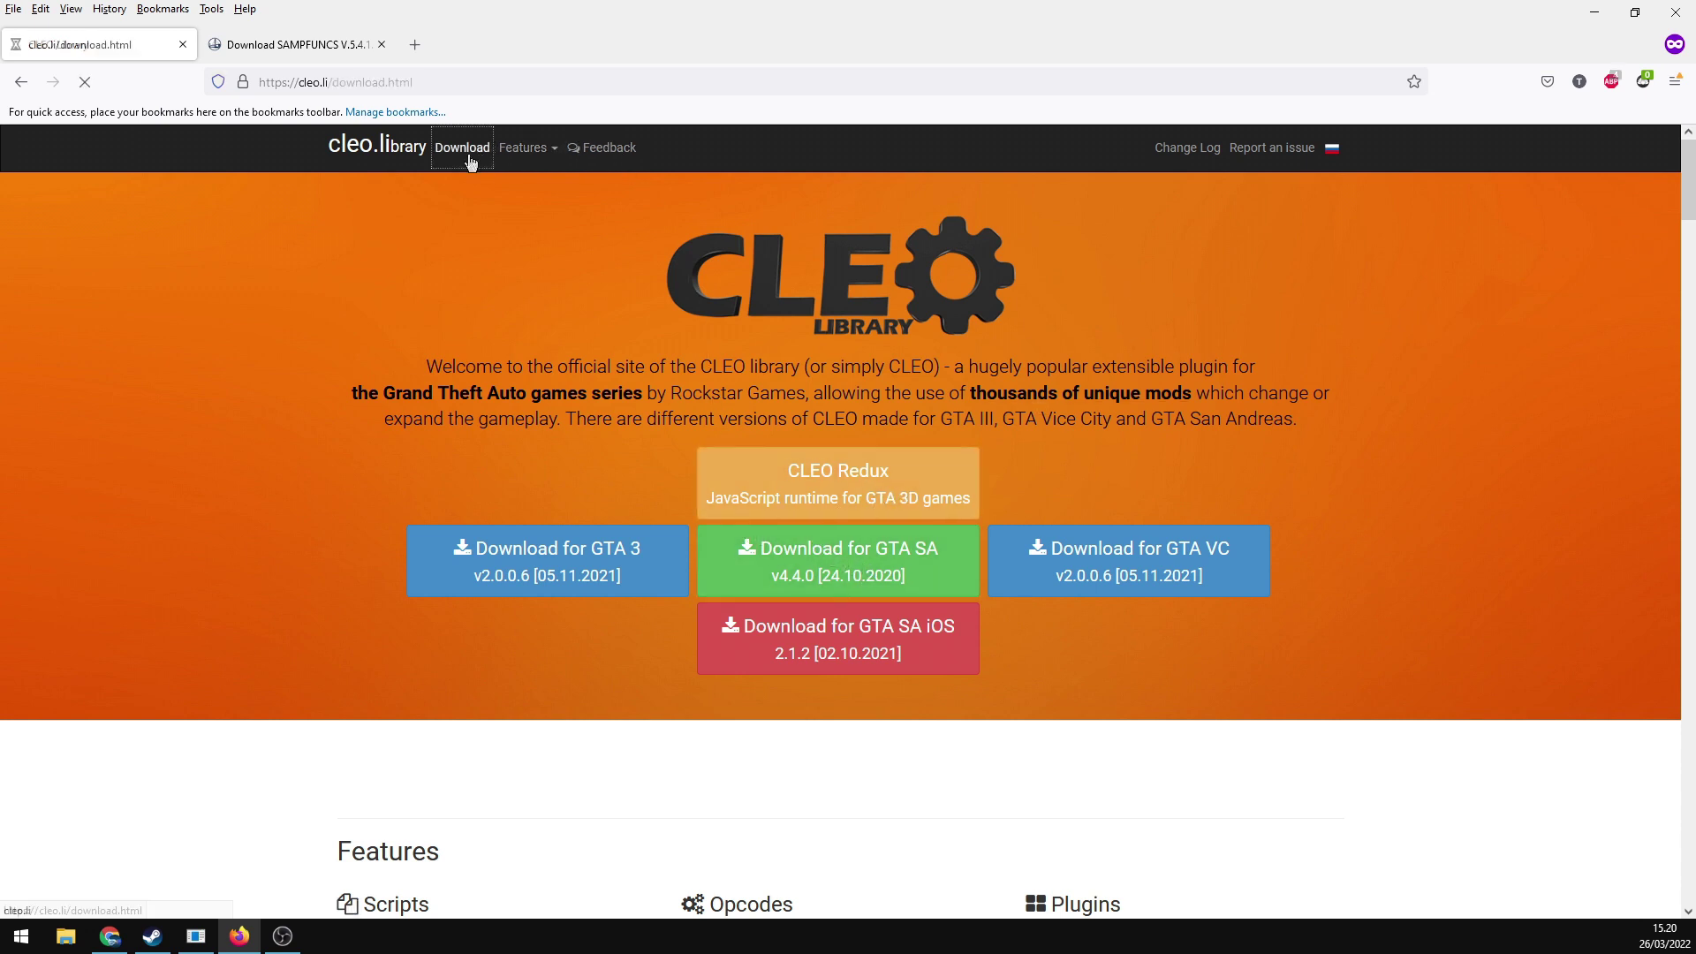
scroll(984, 319, down, 5)
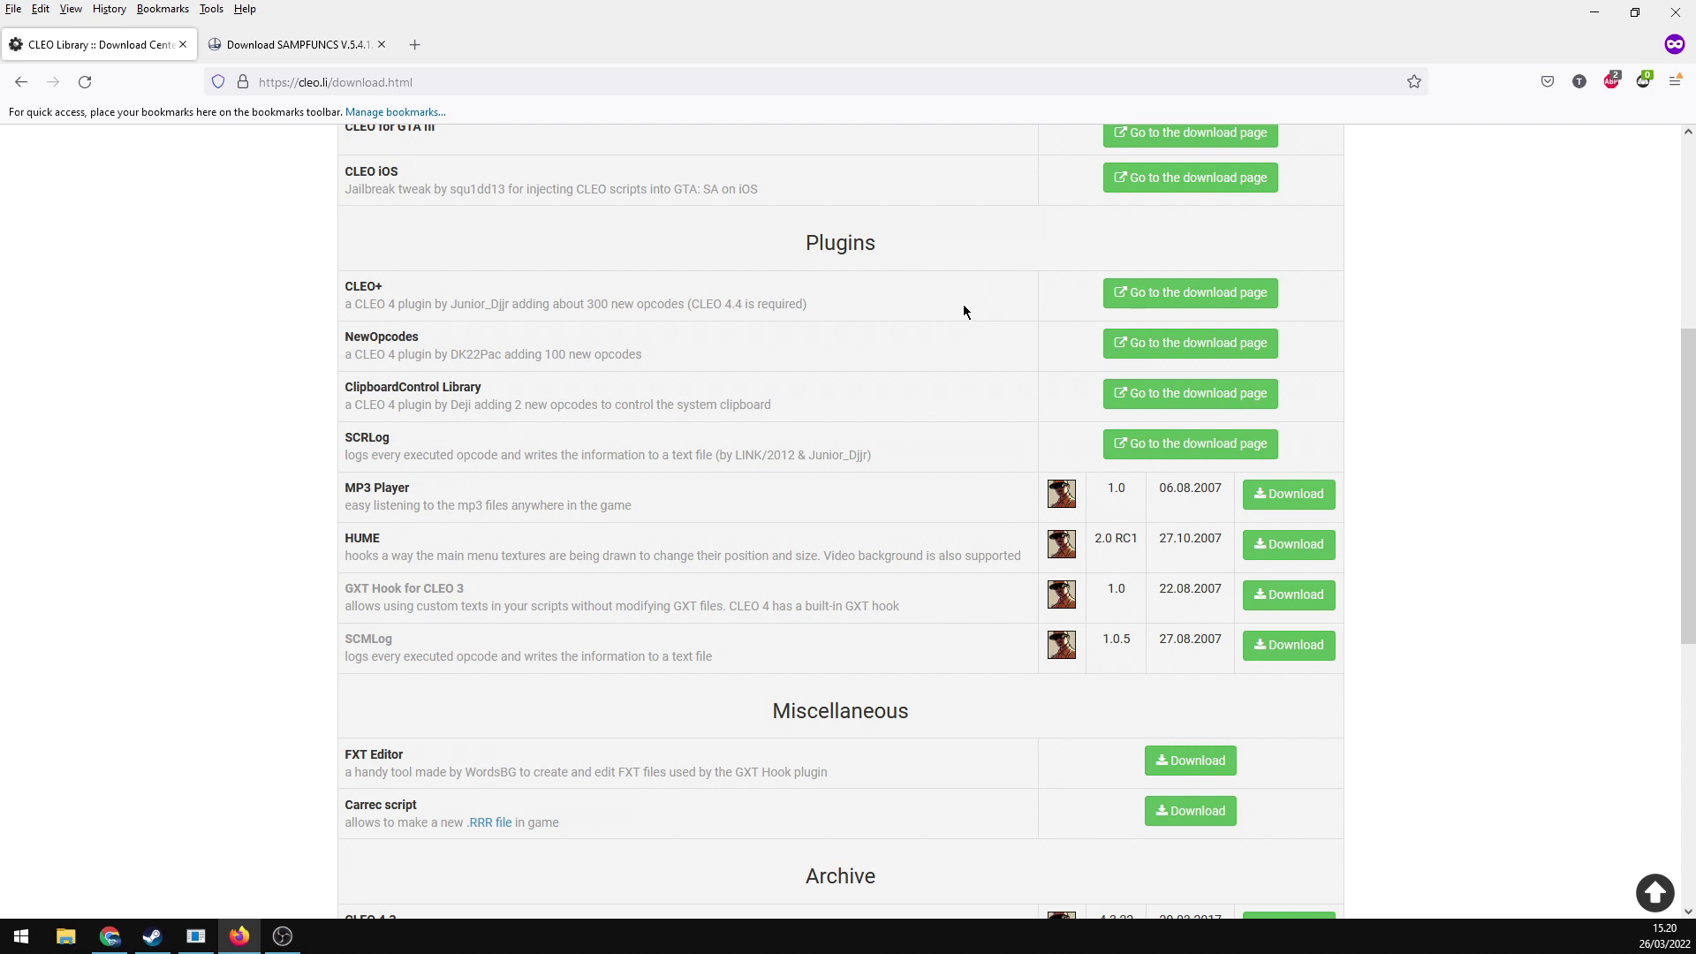
scroll(964, 305, down, 1)
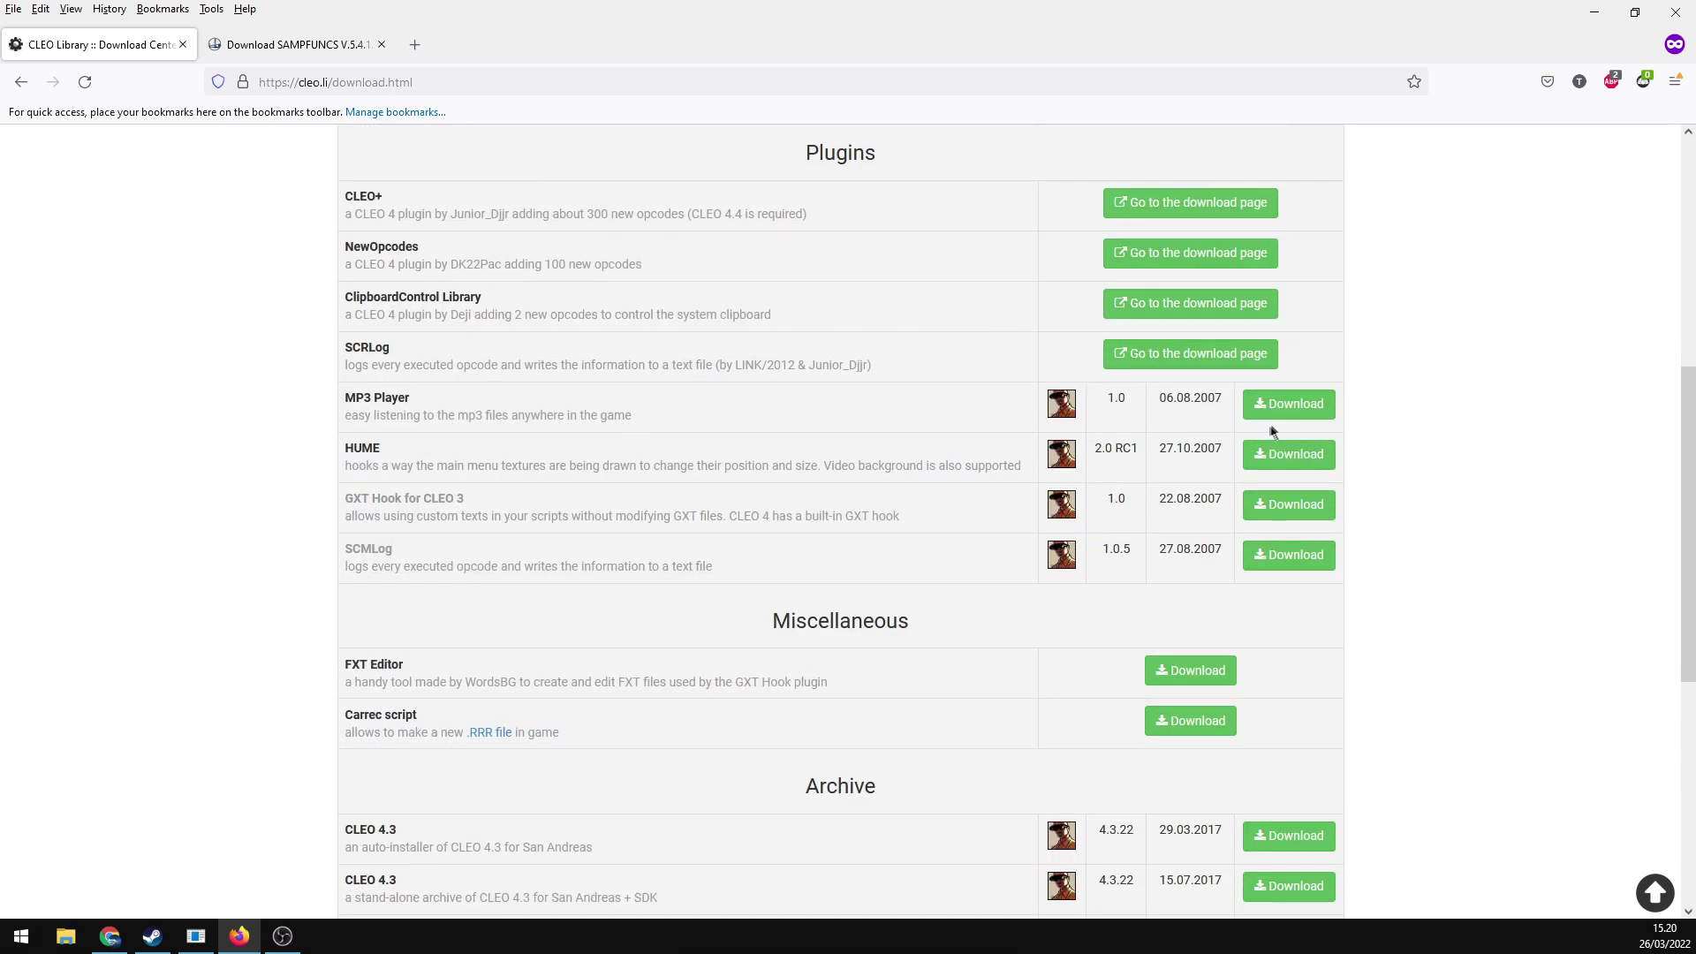
scroll(1272, 420, down, 6)
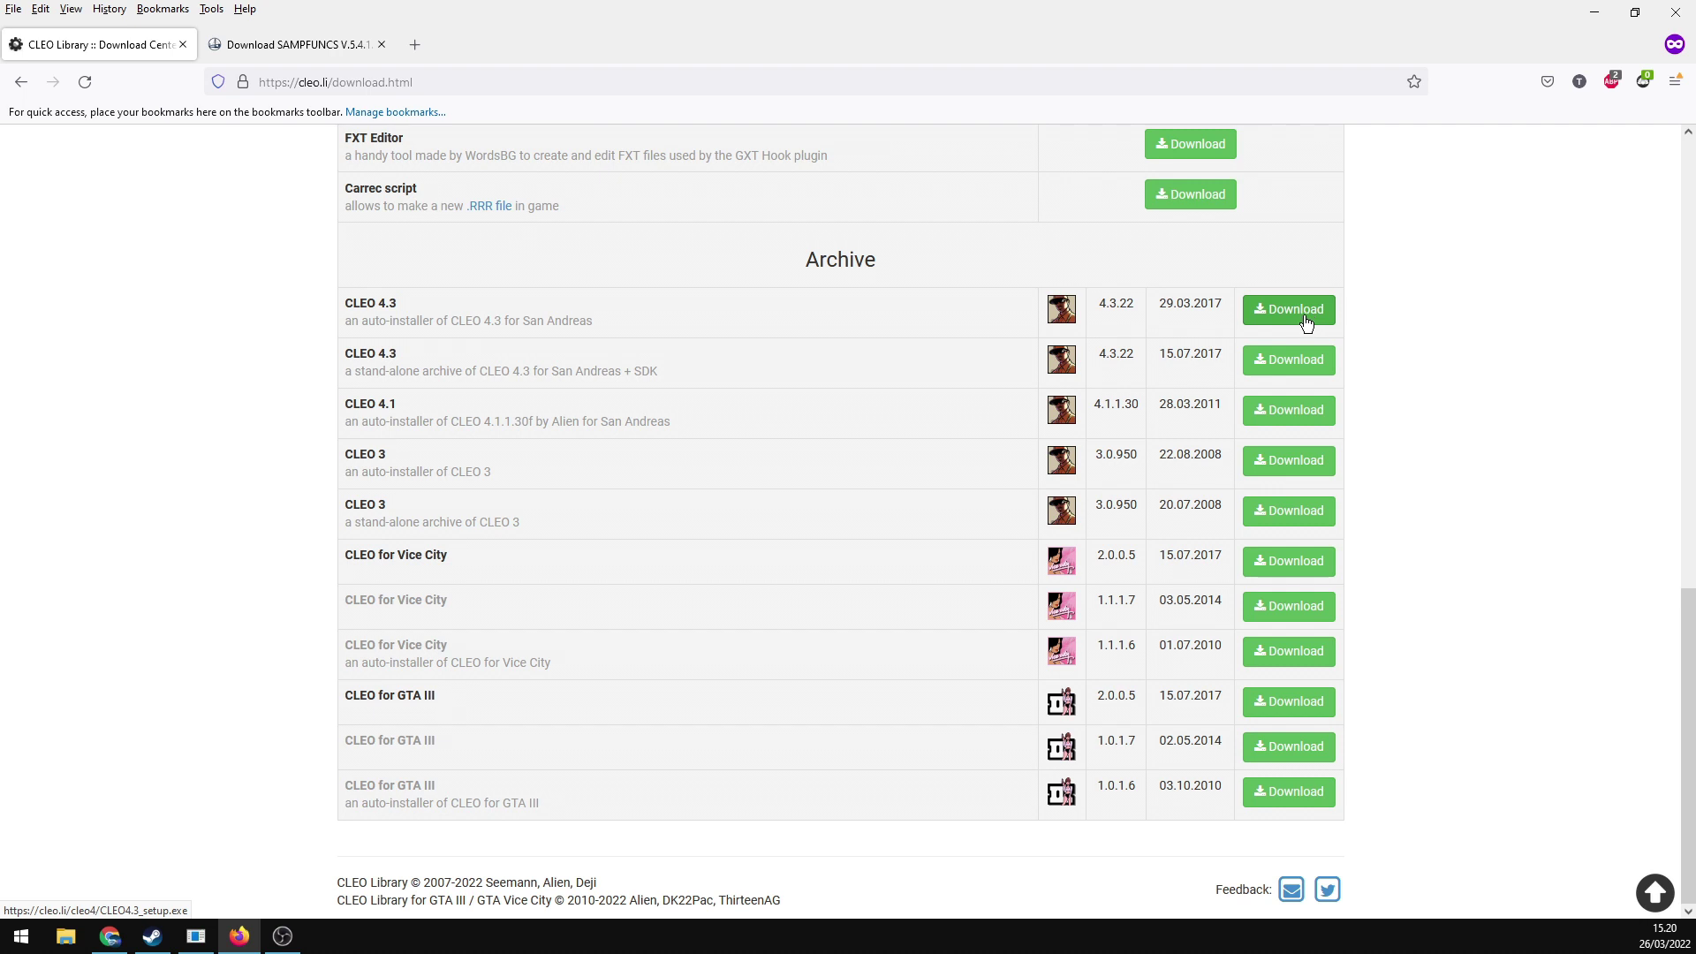
click(1305, 324)
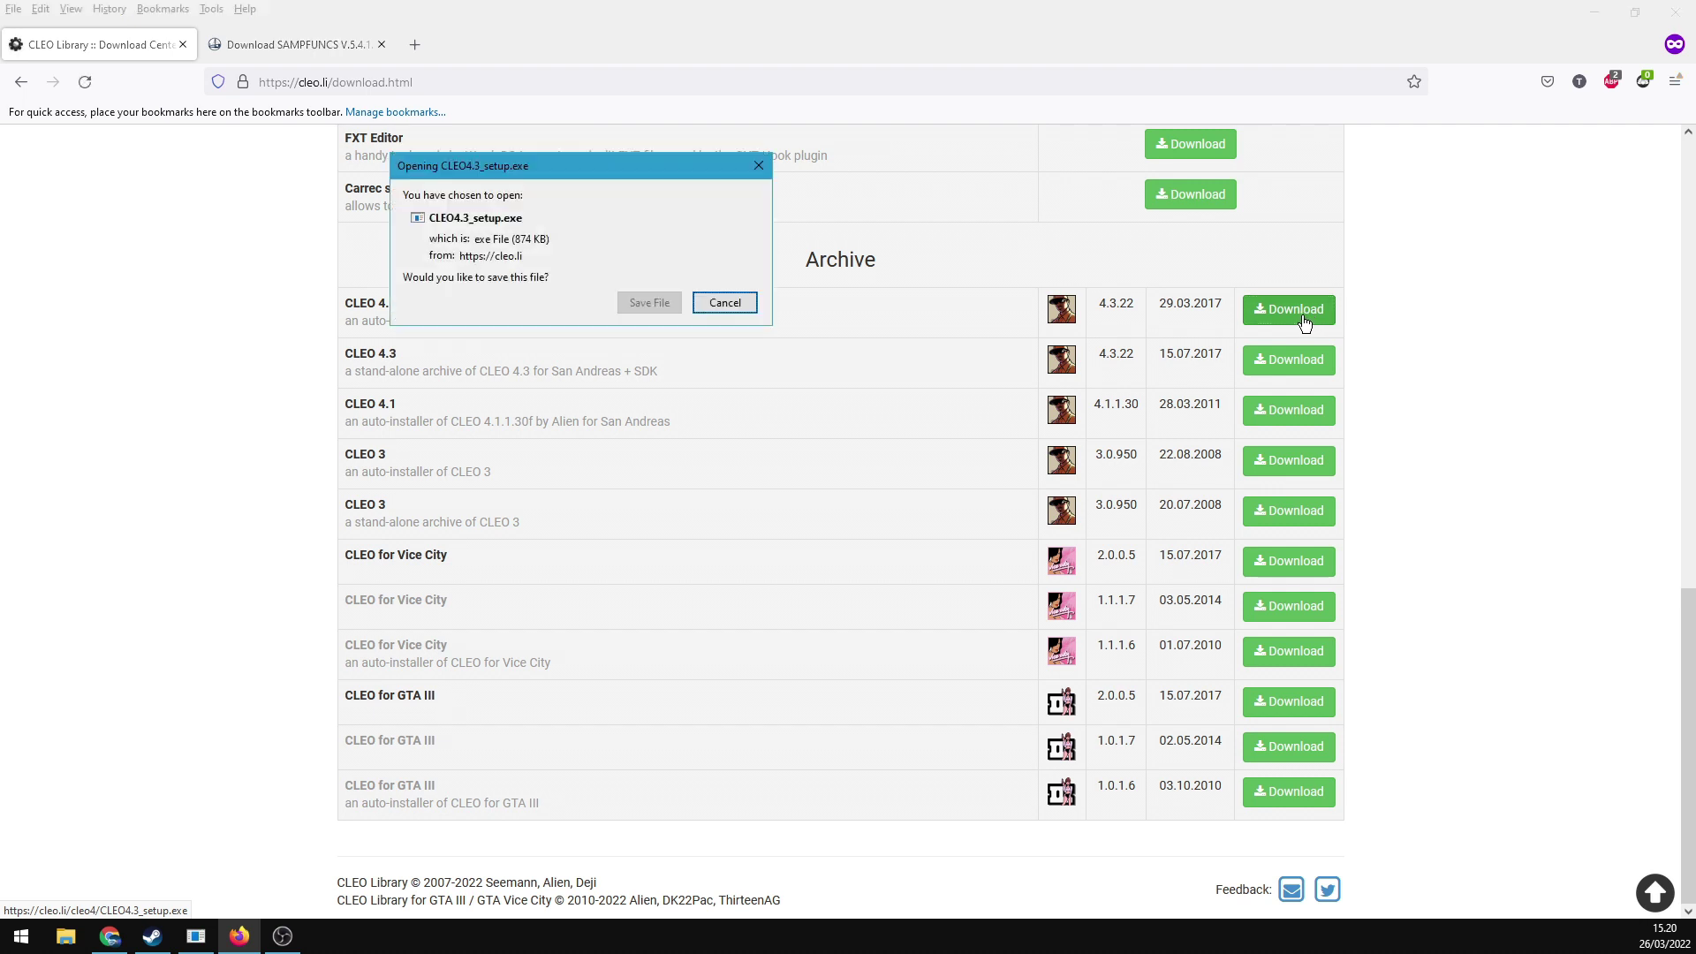
click(649, 303)
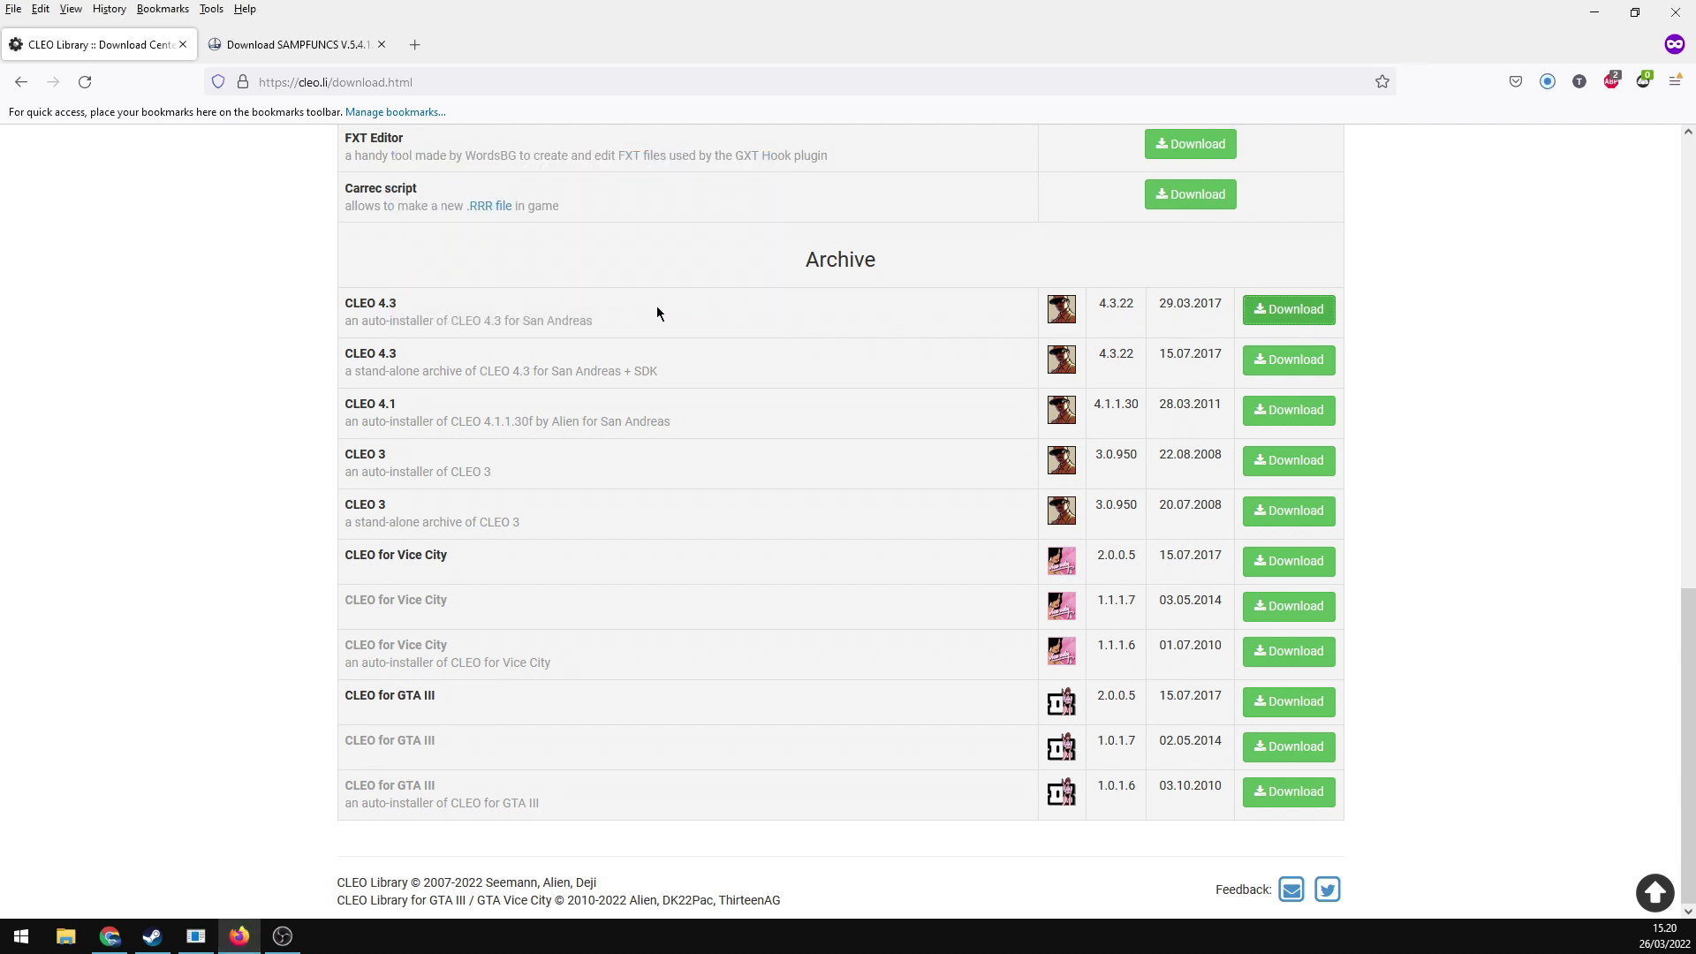
- Search the web for "sampfuncs" and open the libertycity.net result for SAMPFUNCS V.5.4.1. FINAL
click(344, 87)
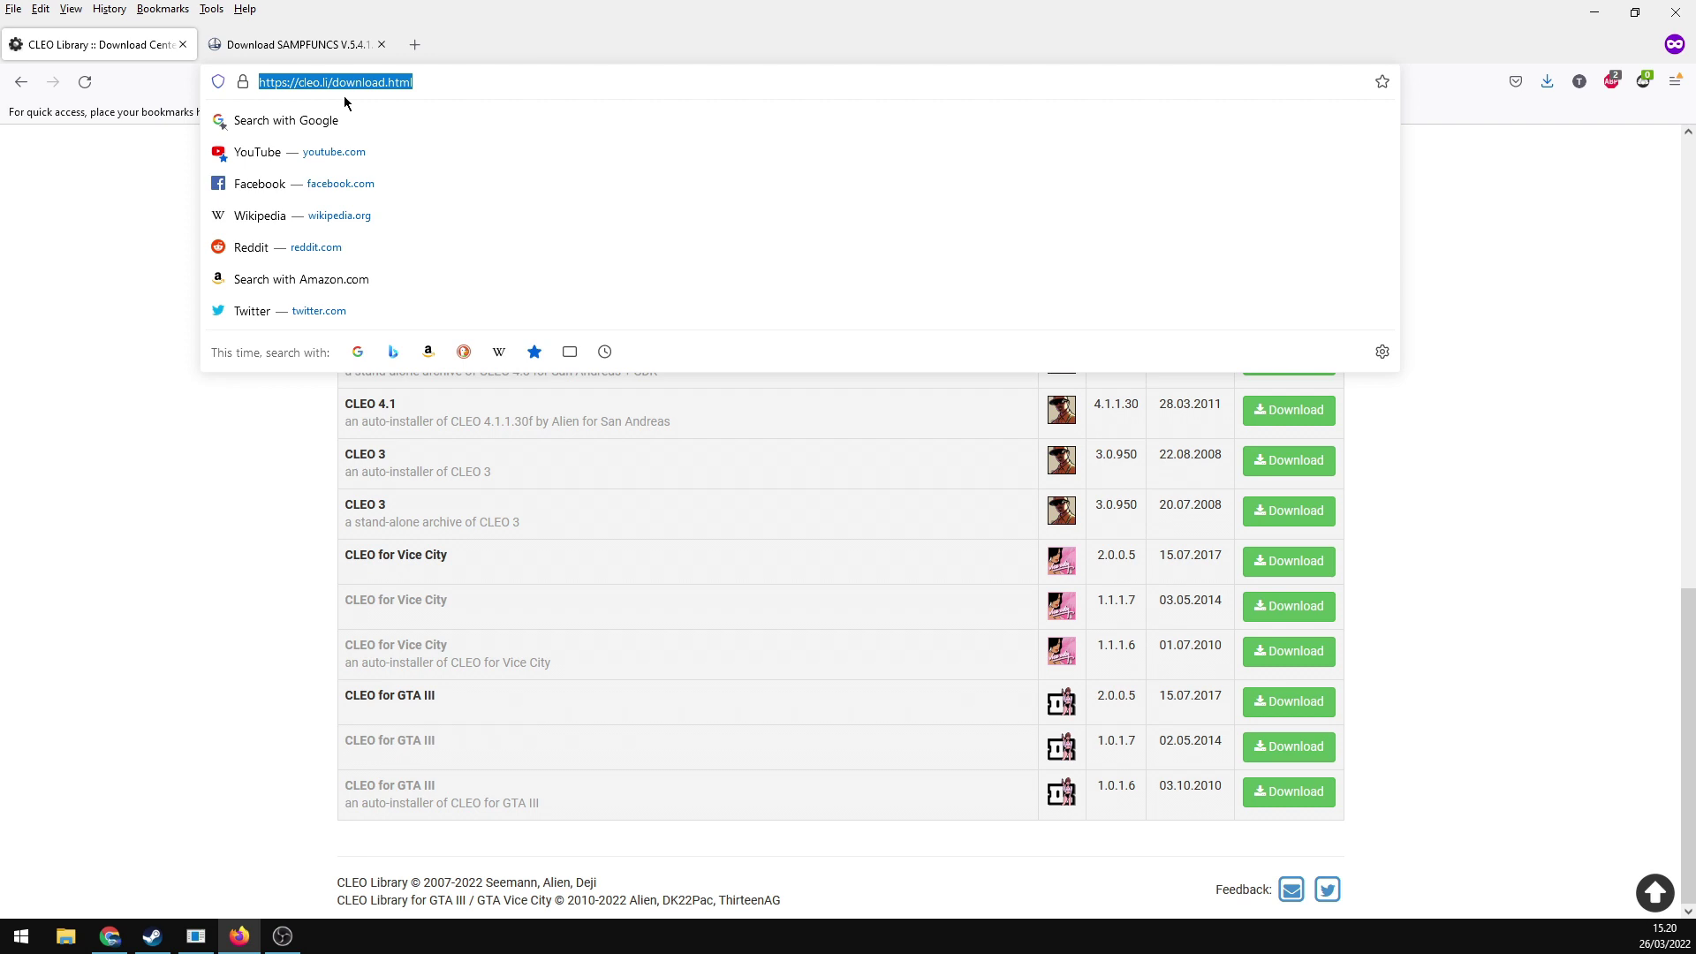
text(sam)
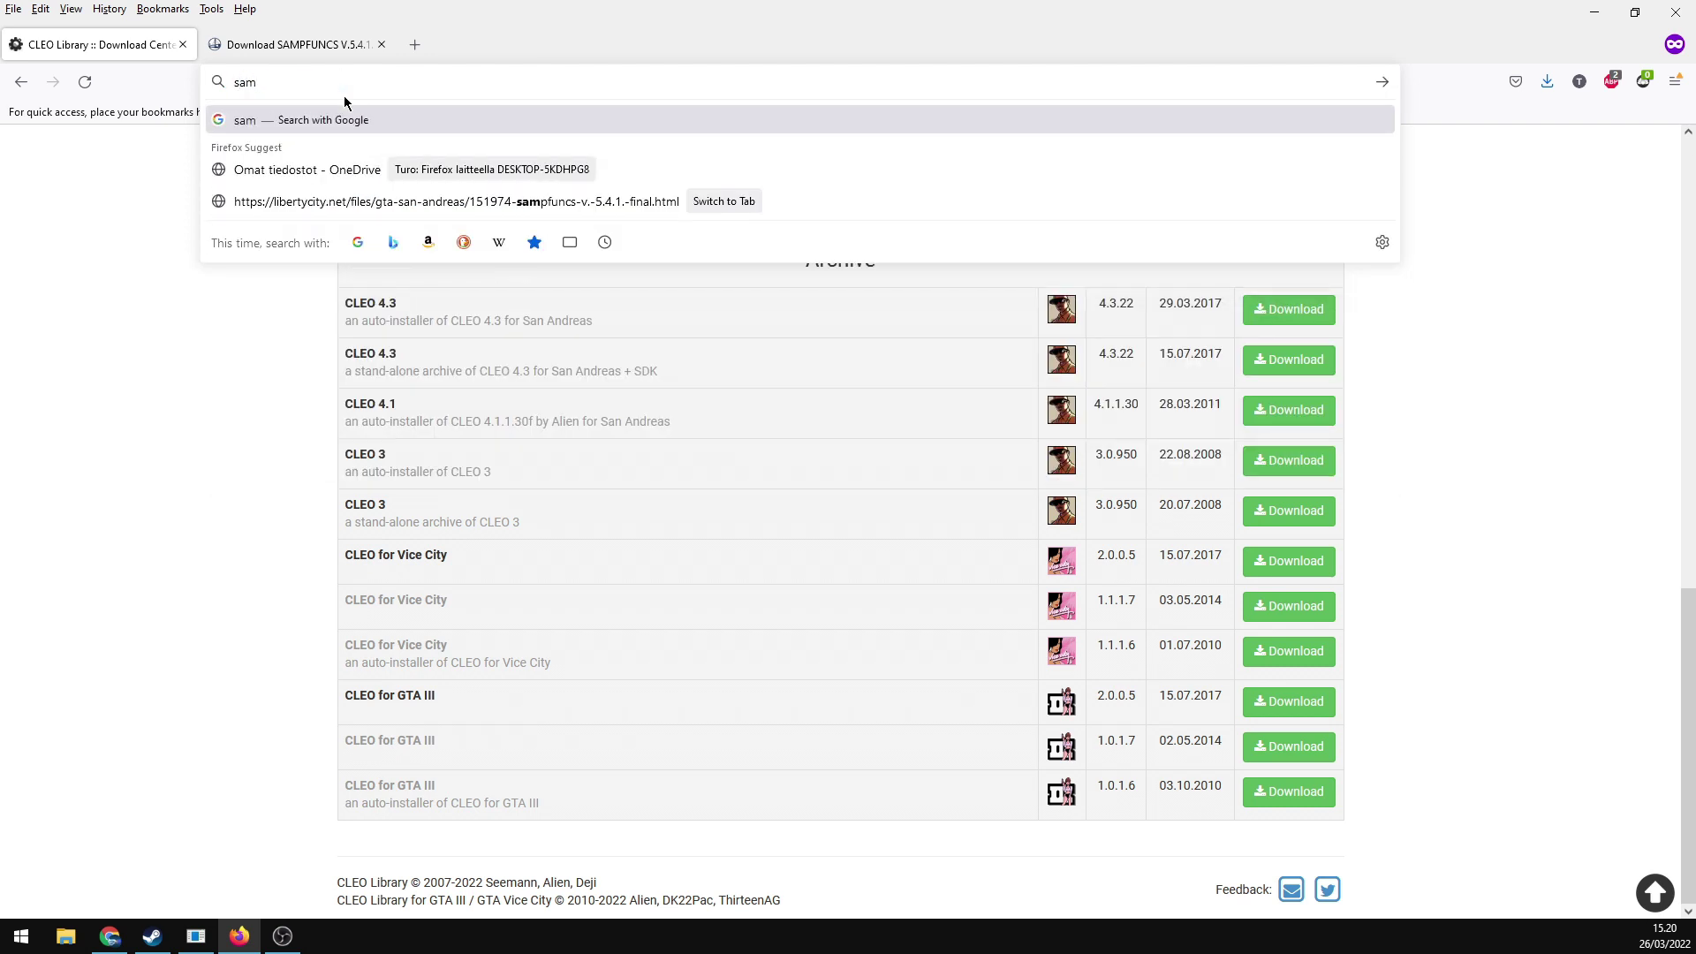
text(pfuncs)
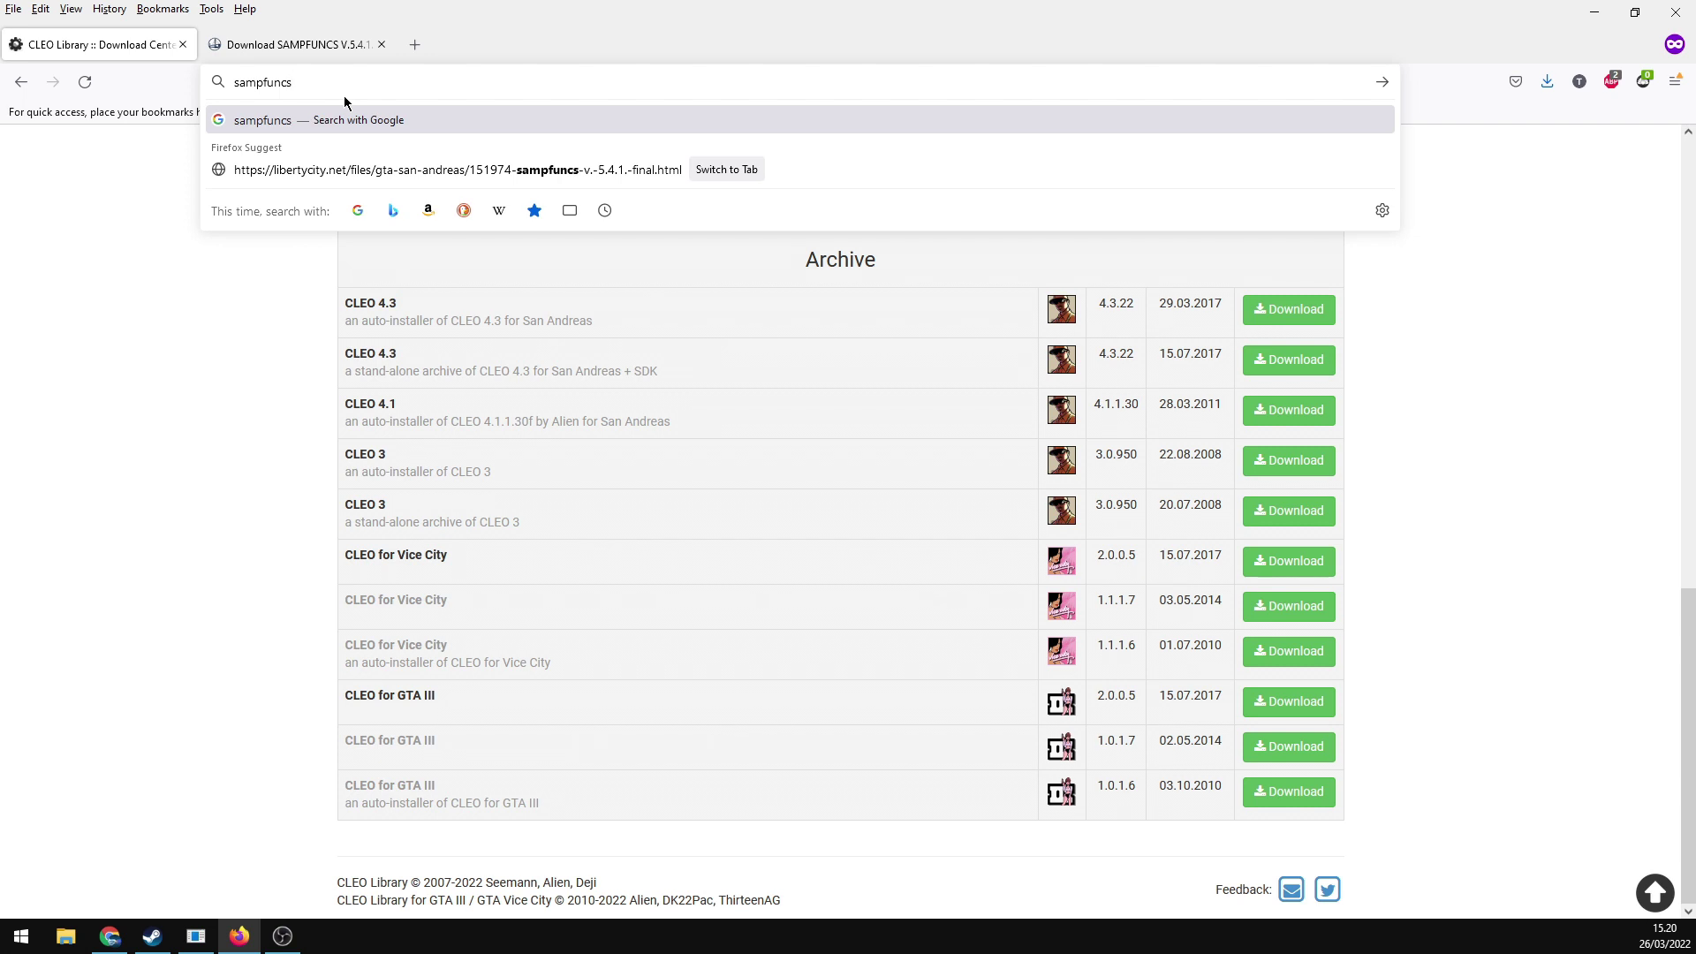
key(Return)
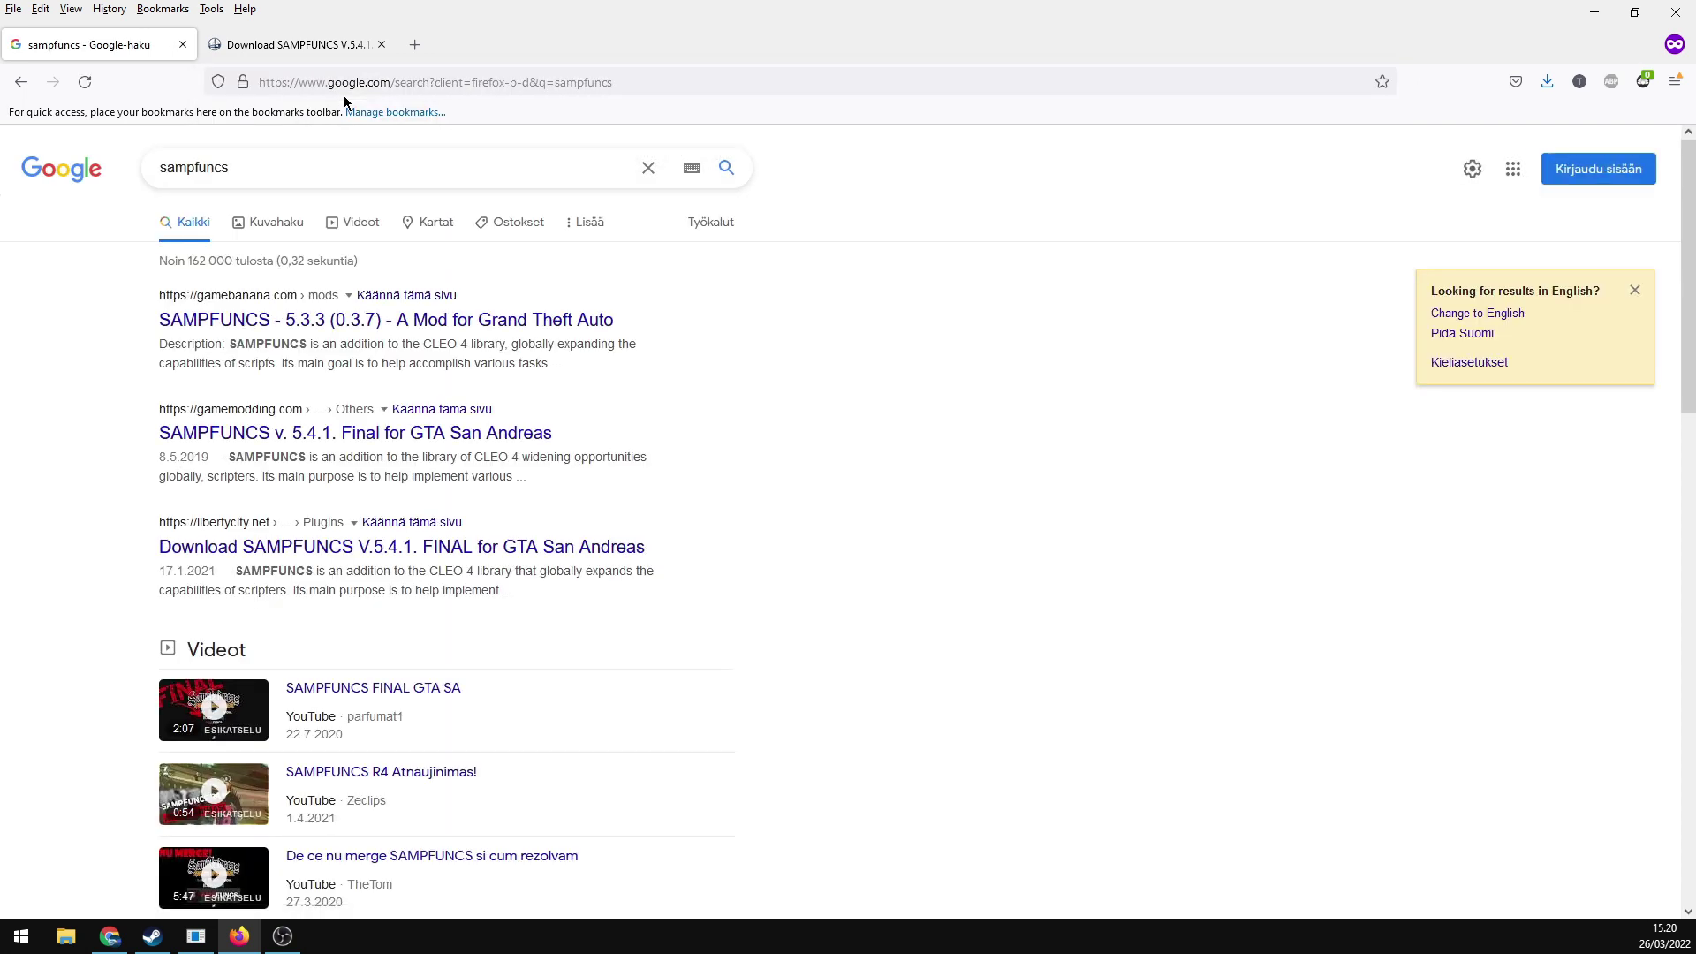
click(294, 550)
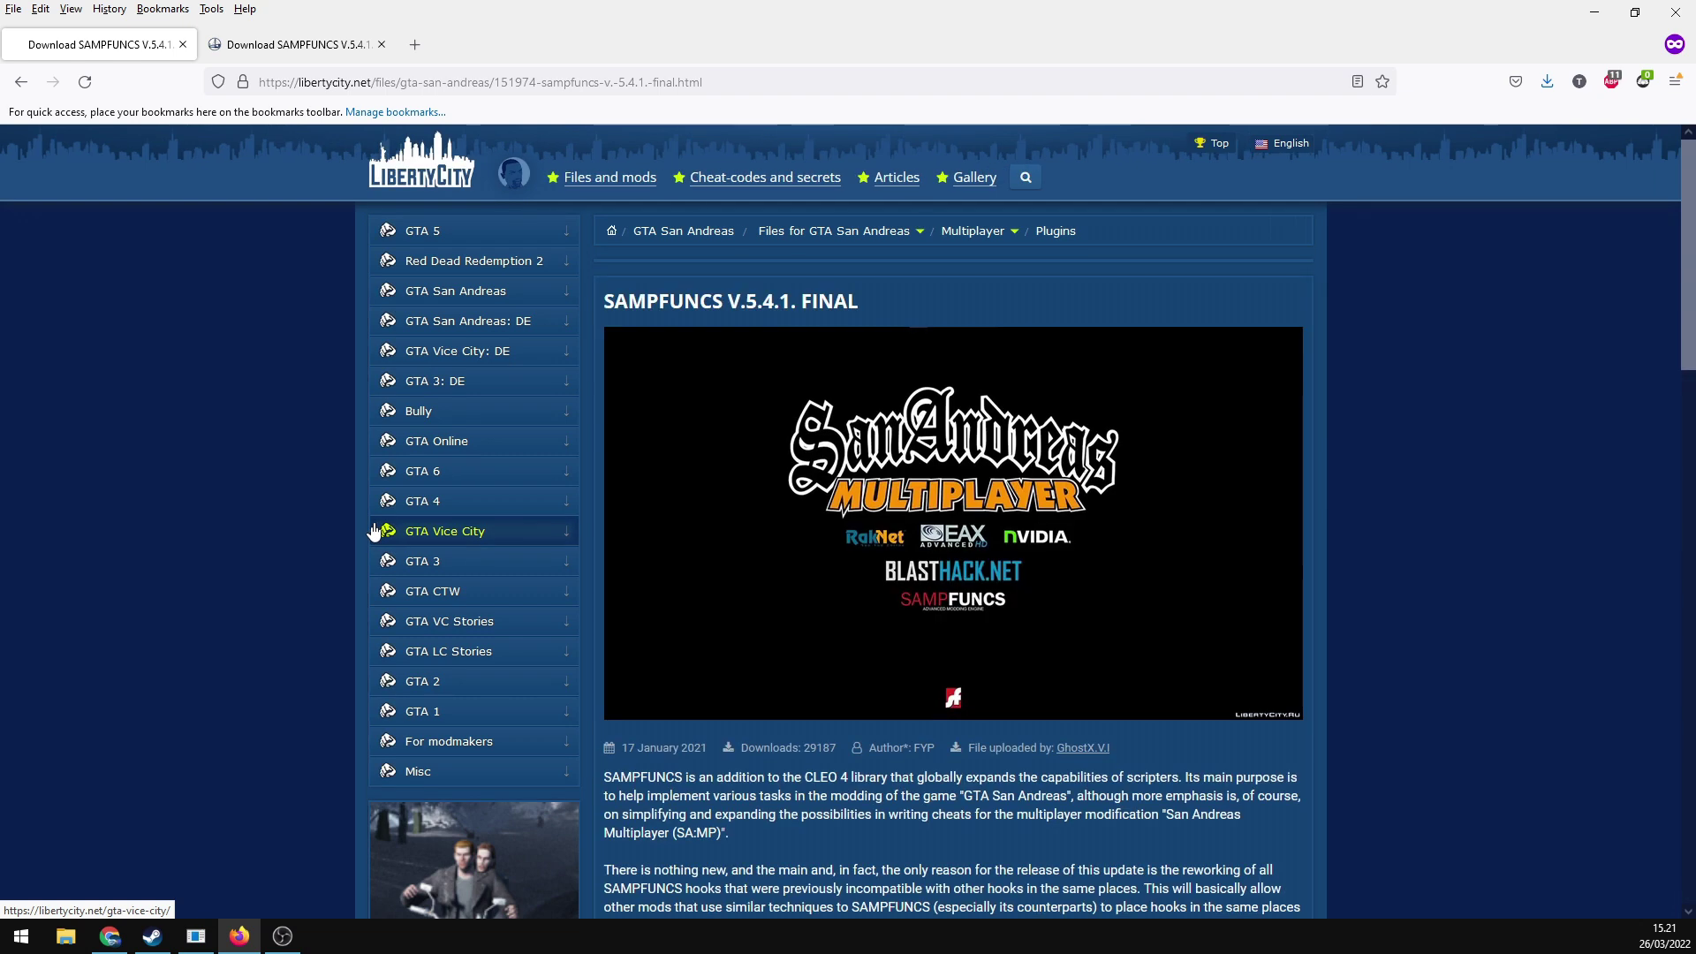
- Open the file download page for SAMPFUNCS V.5.4.1. FINAL to reach its direct link
scroll(1342, 281, down, 4)
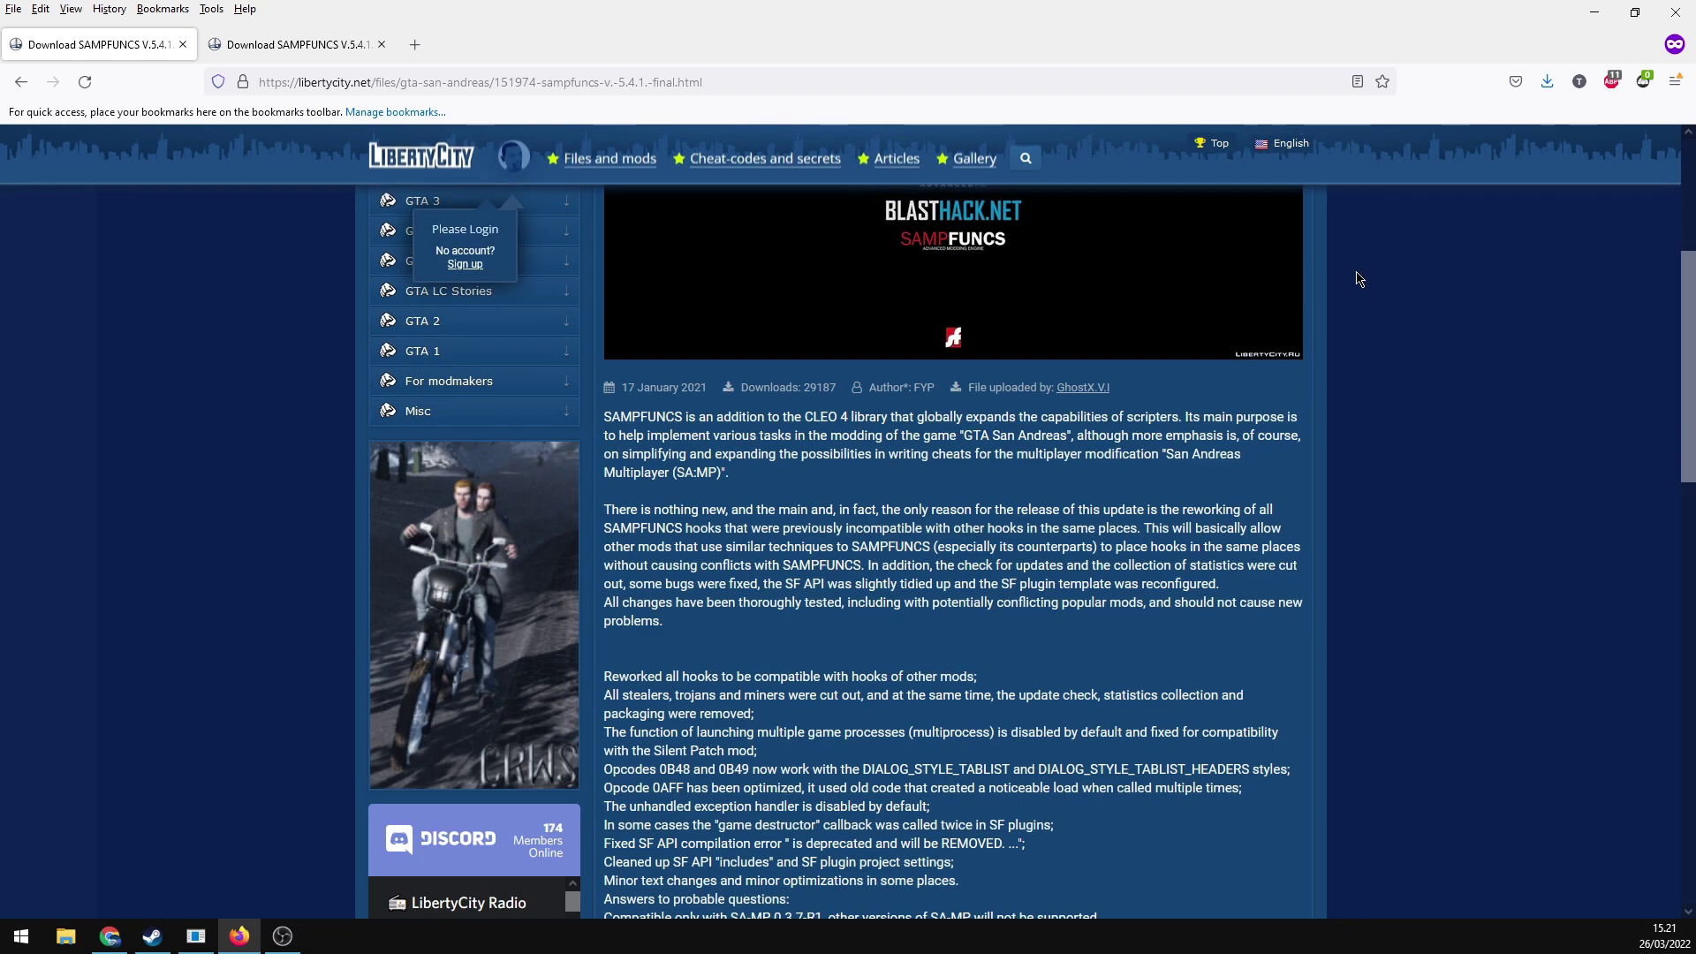
scroll(1342, 281, down, 8)
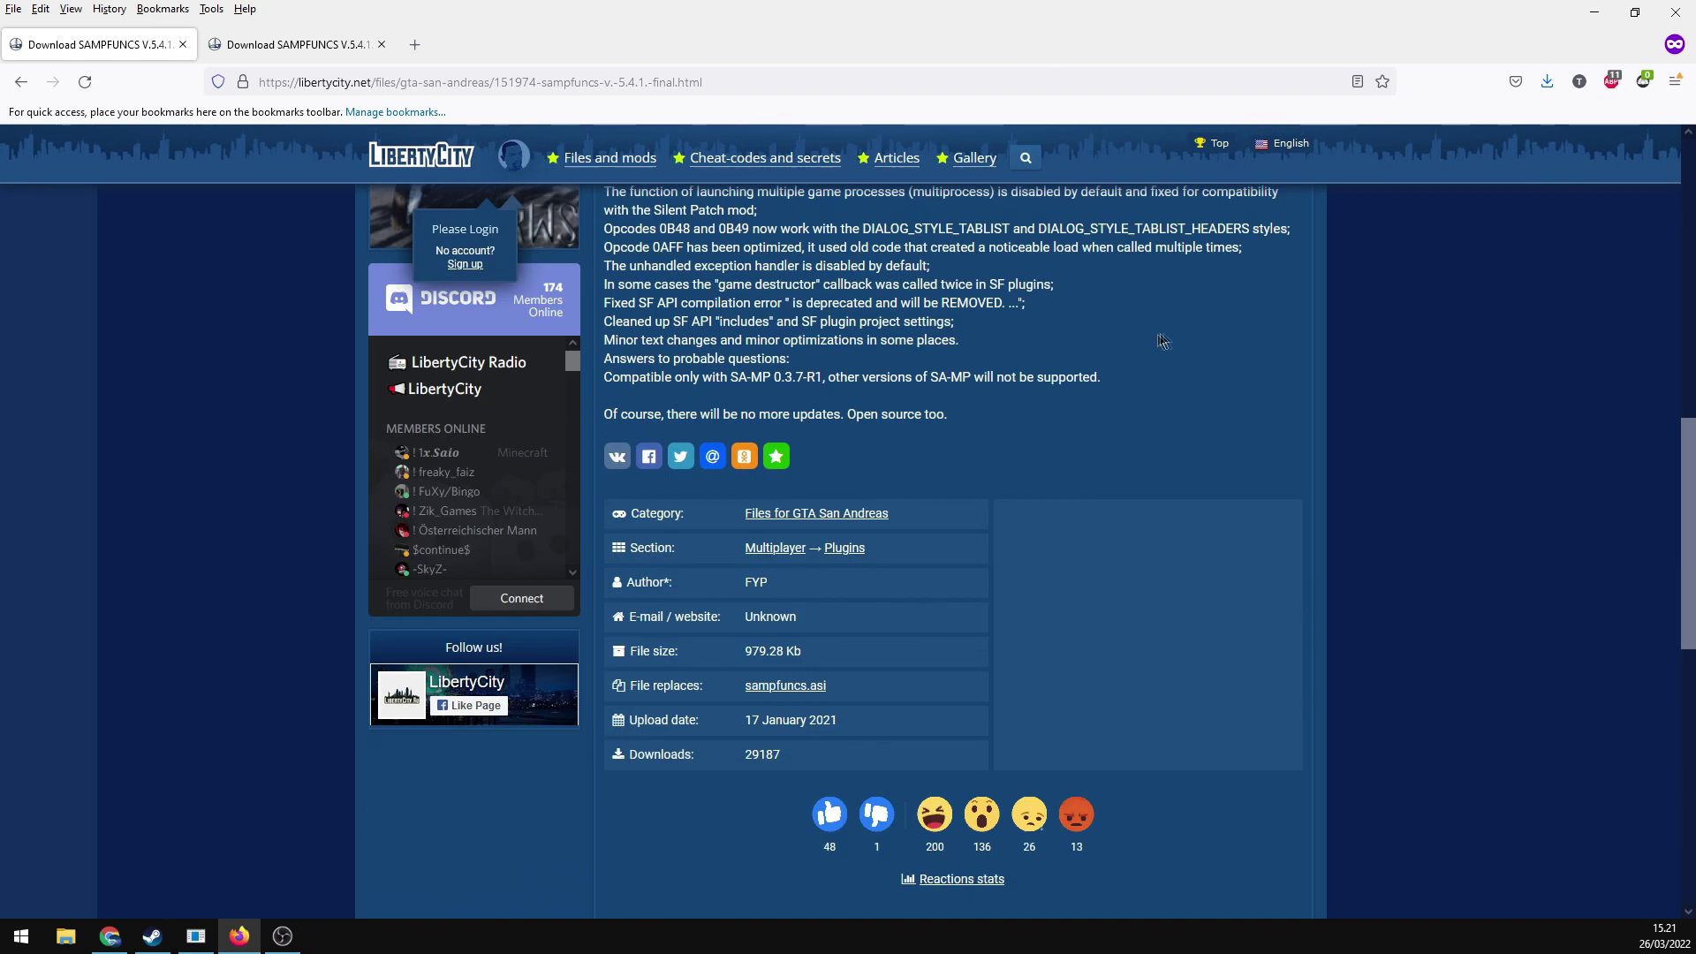
scroll(1148, 343, down, 3)
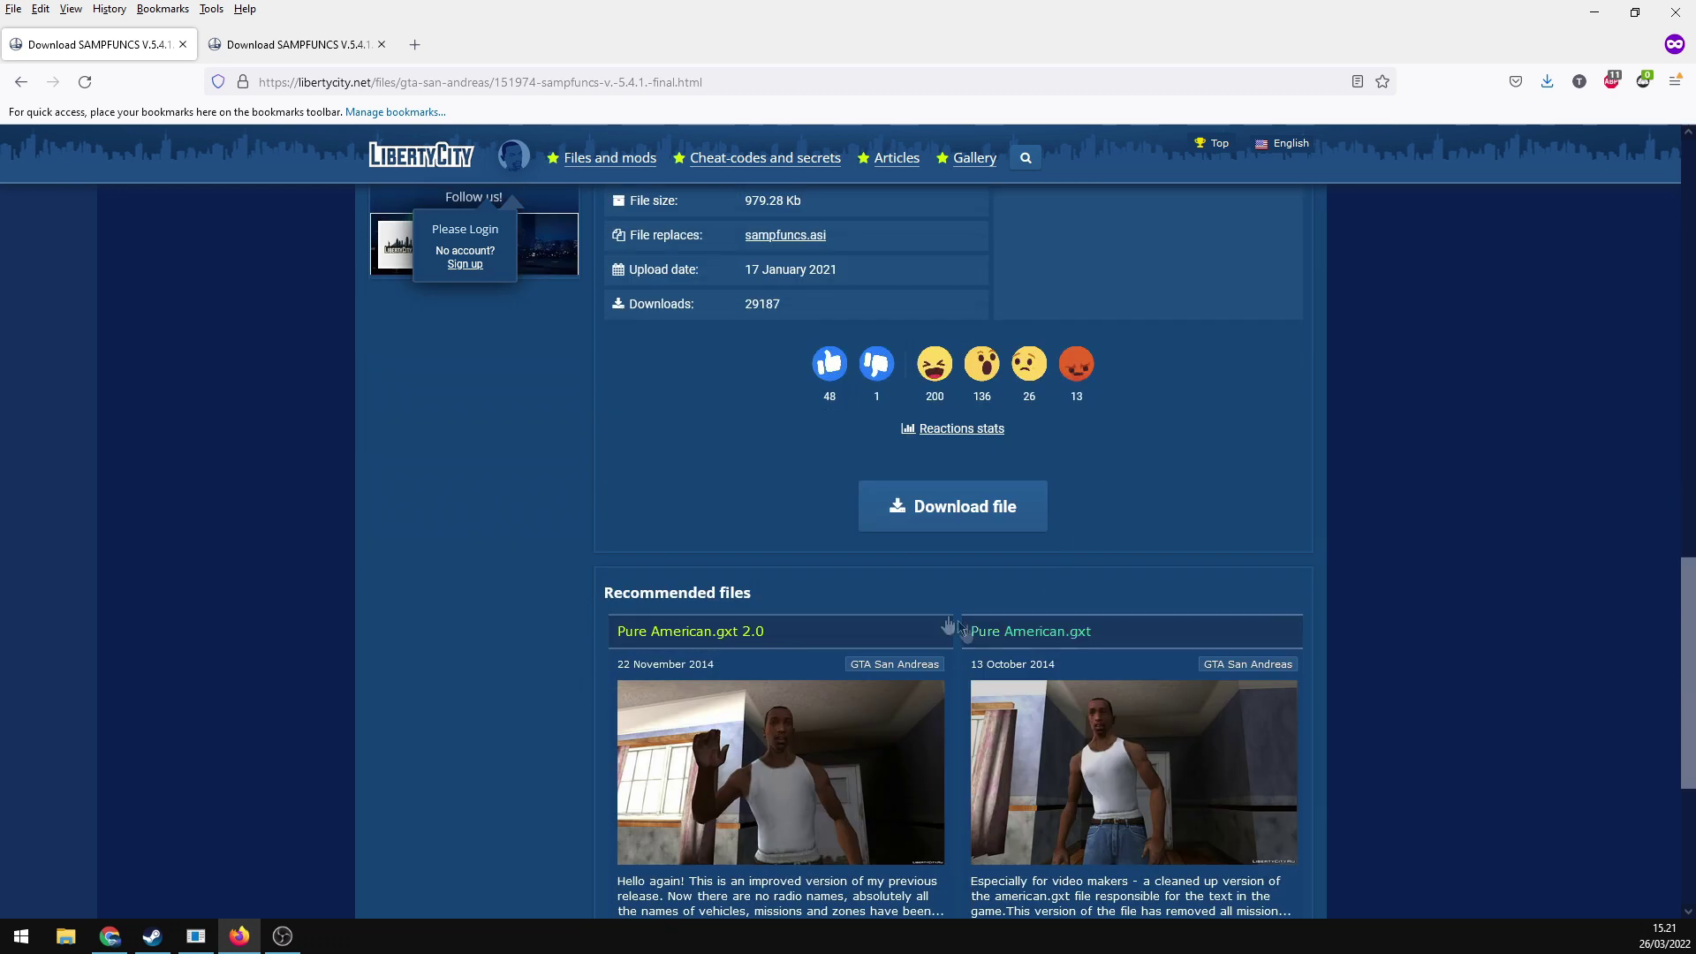
click(925, 493)
click(901, 522)
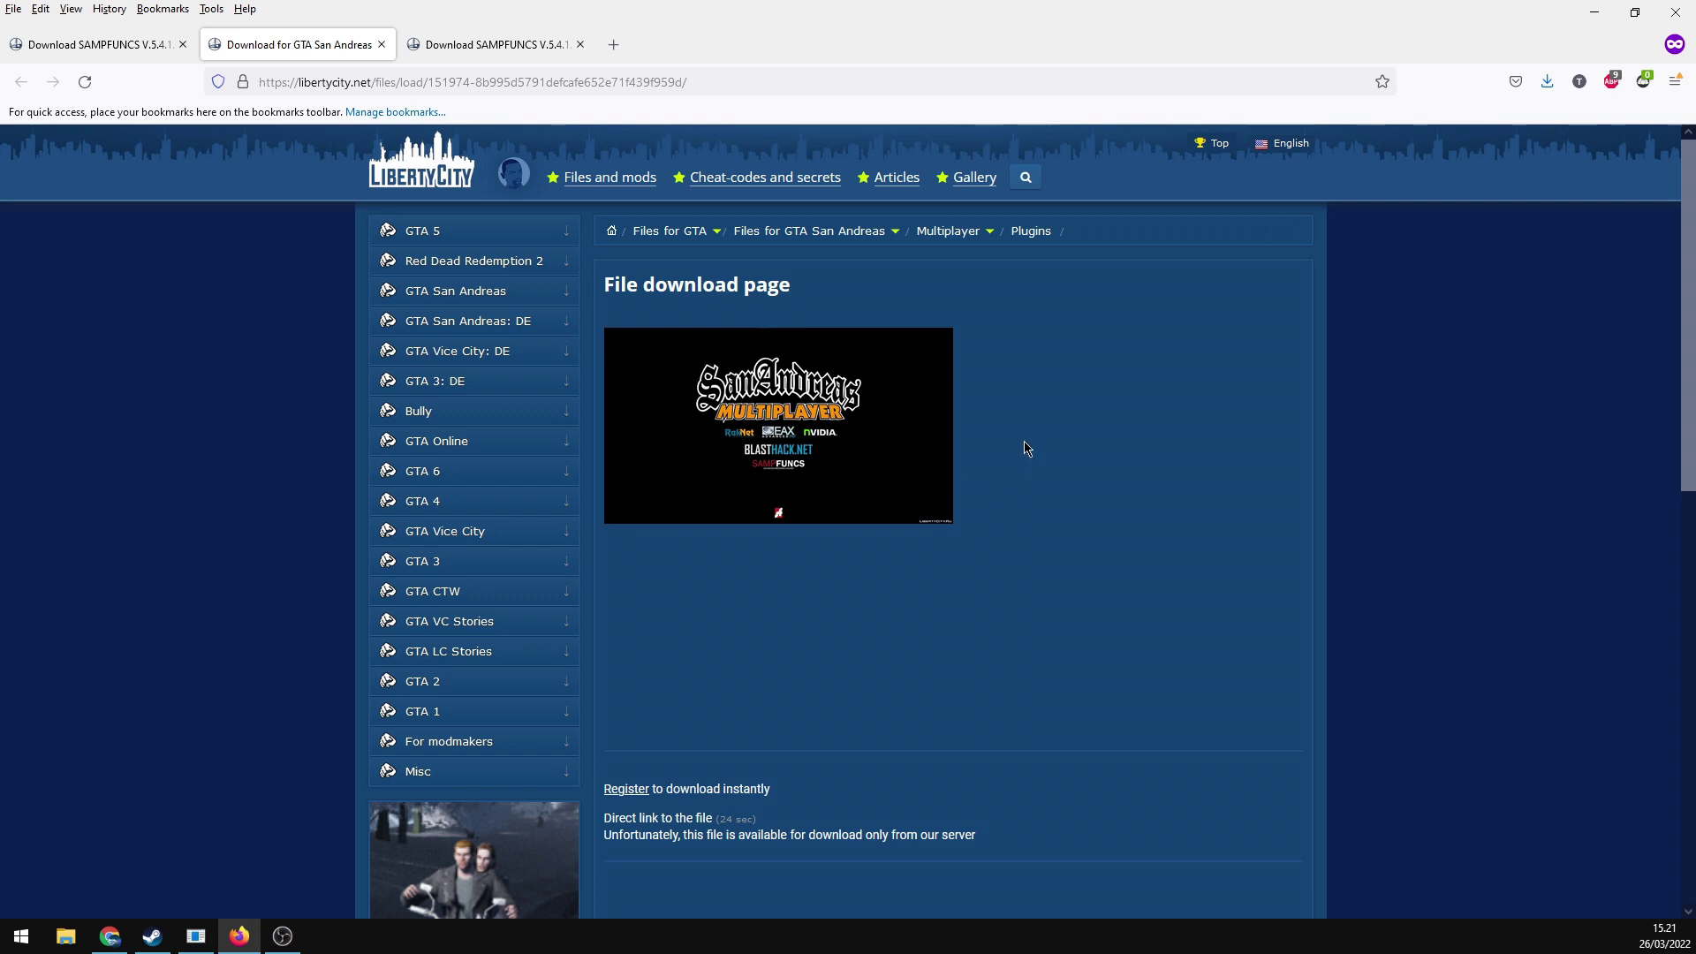
scroll(1087, 416, down, 1)
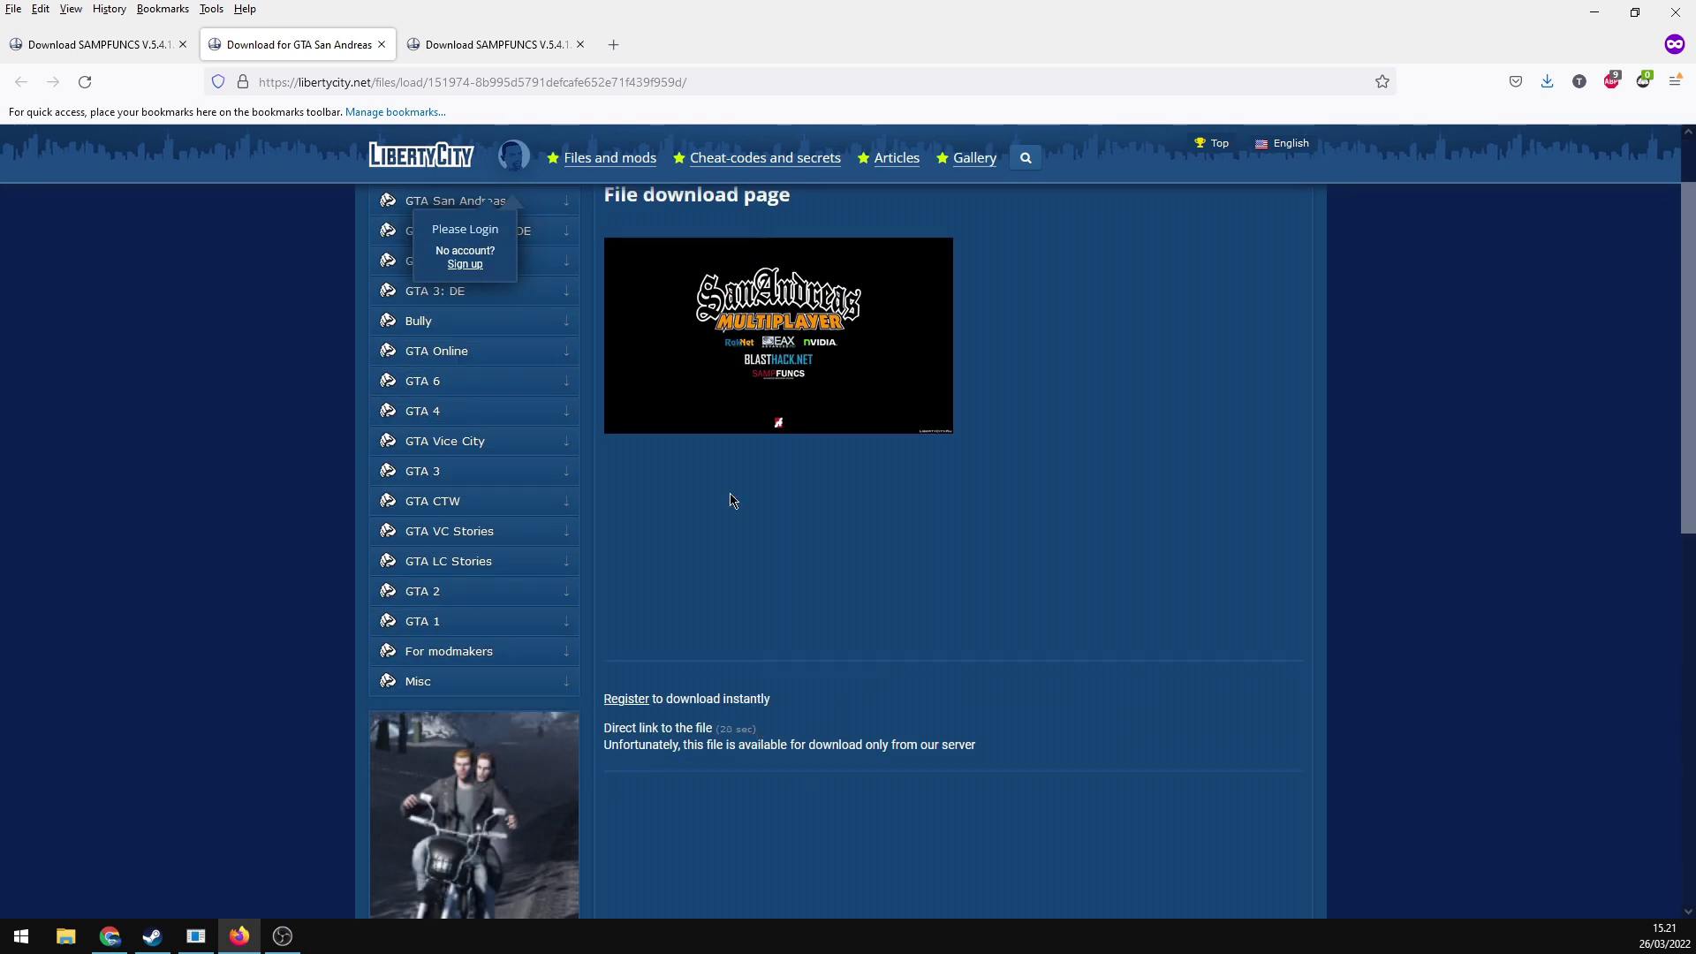
click(482, 44)
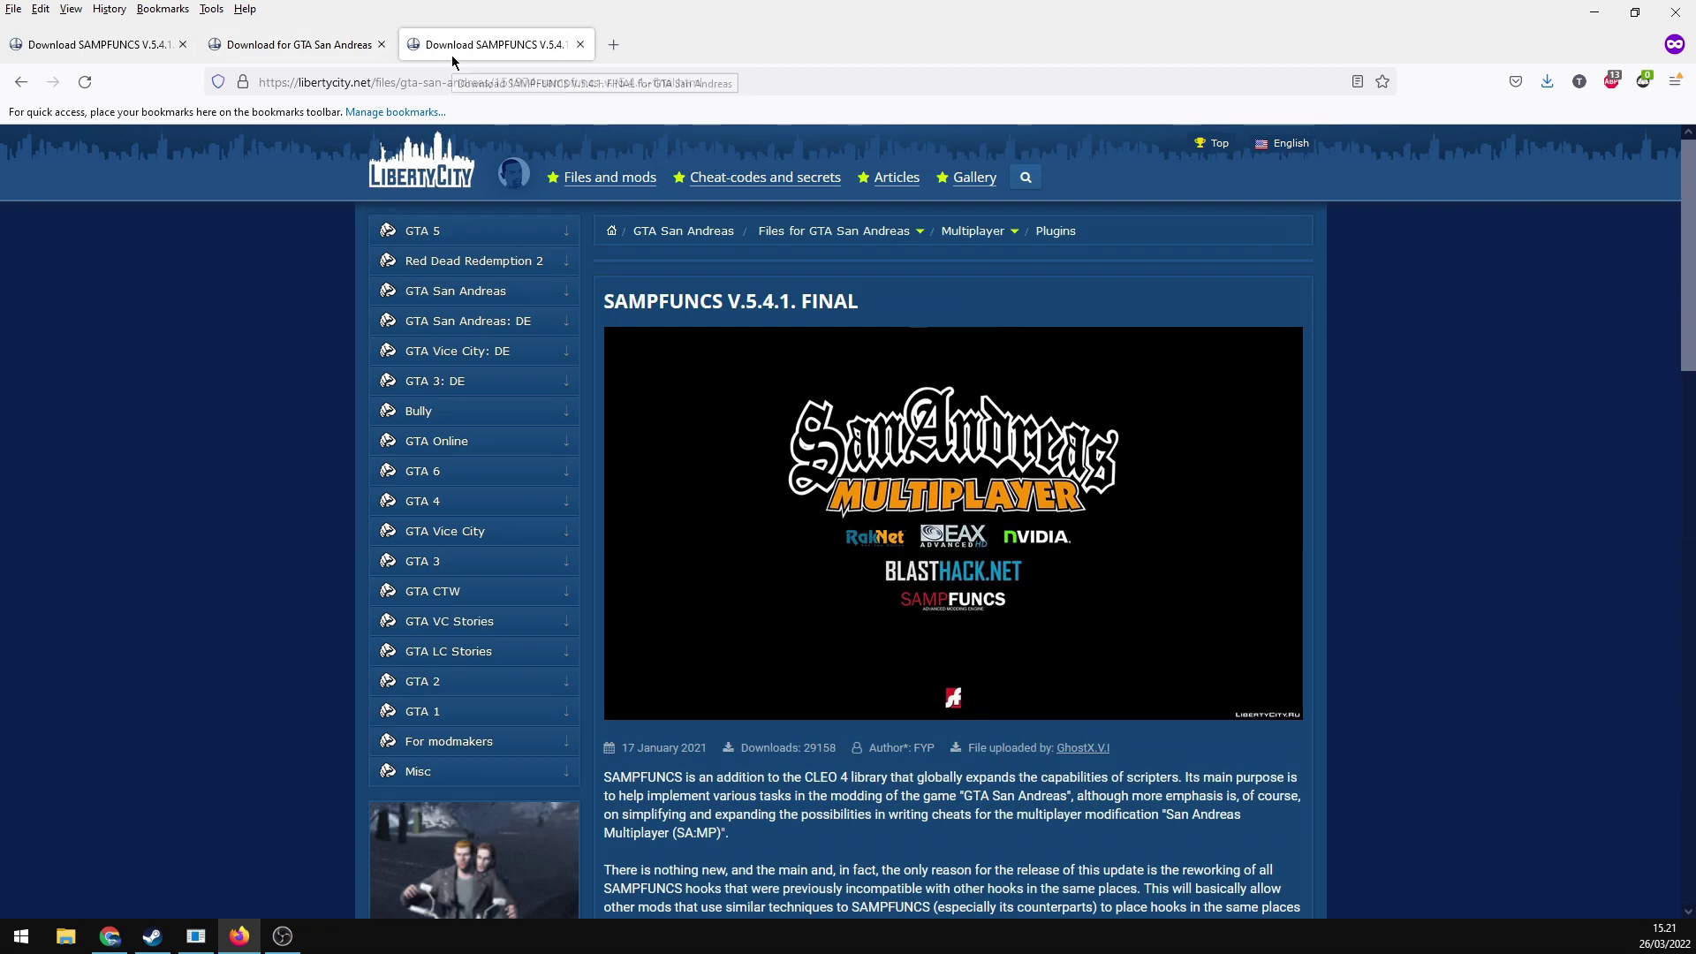
click(346, 44)
click(530, 41)
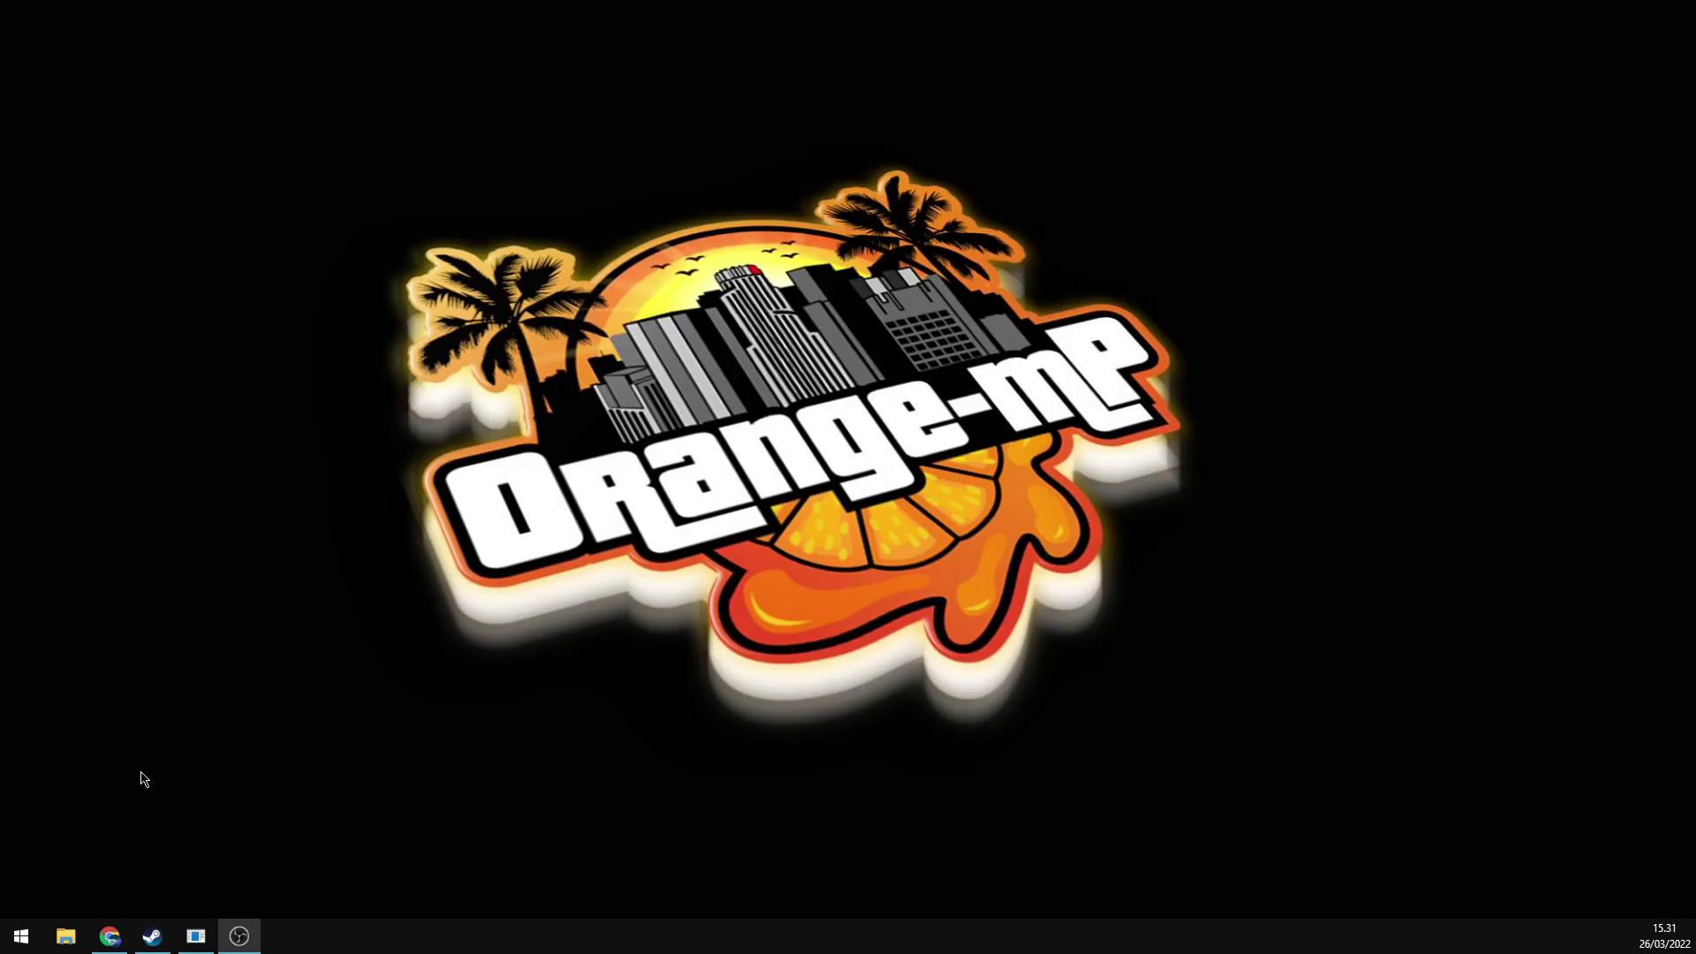
- Switch to File Explorer and launch CLEO4.3_setup.exe from the Downloads folder
click(68, 937)
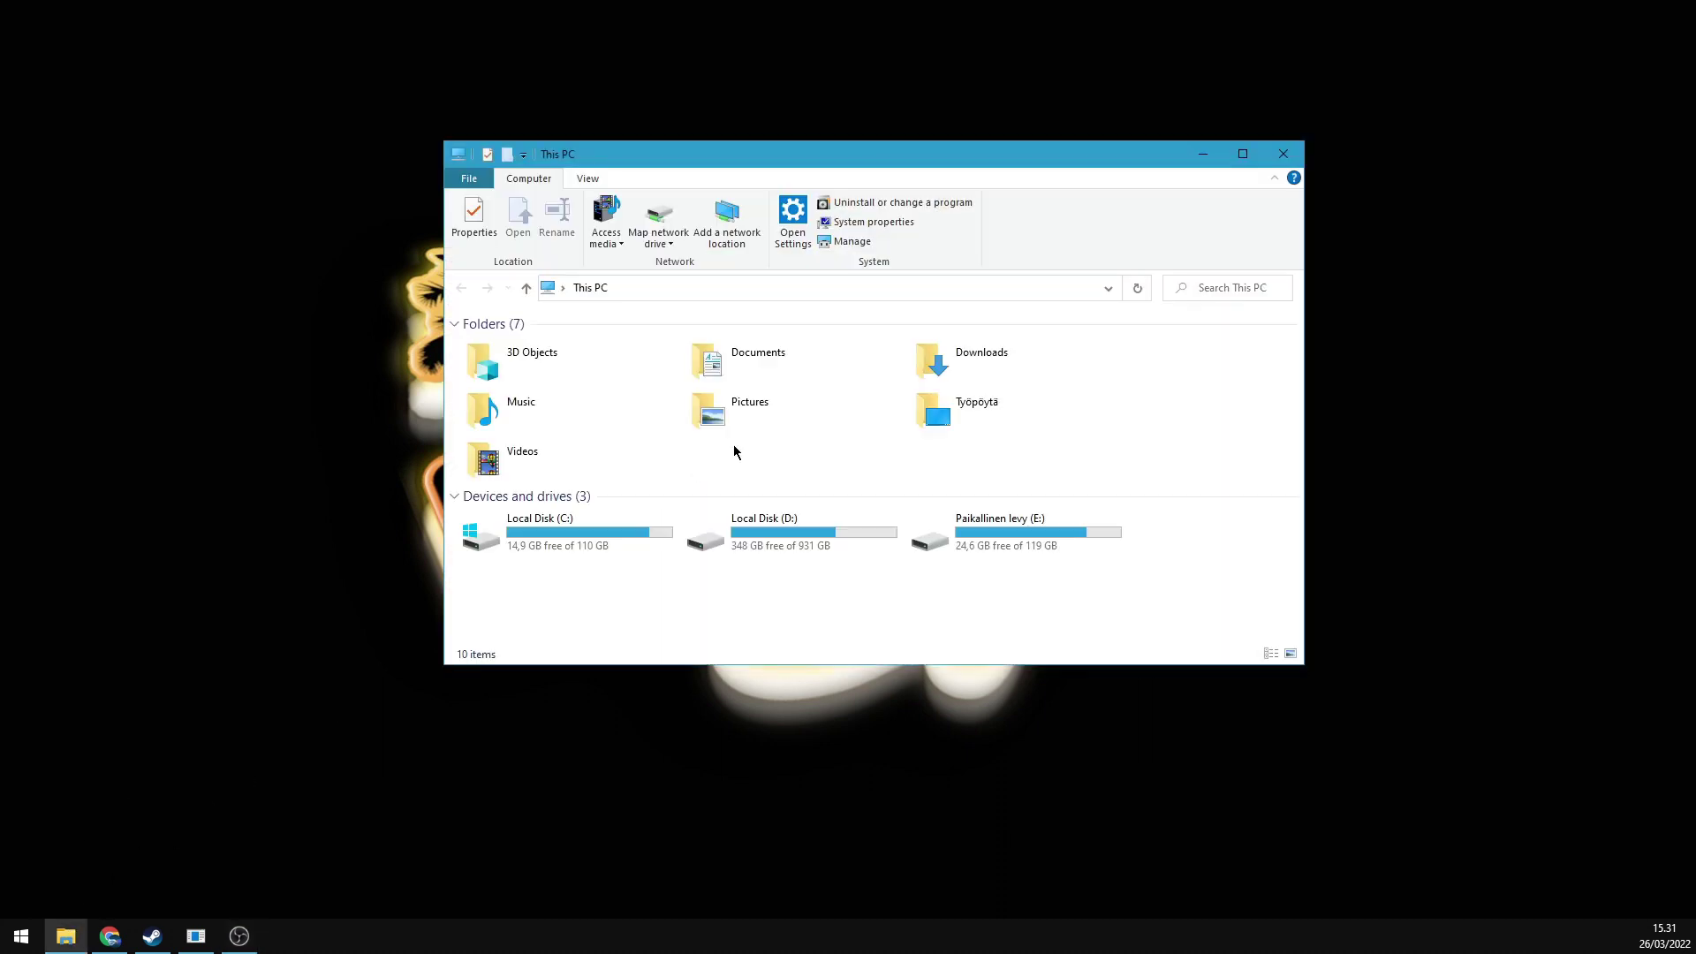
double_click(955, 360)
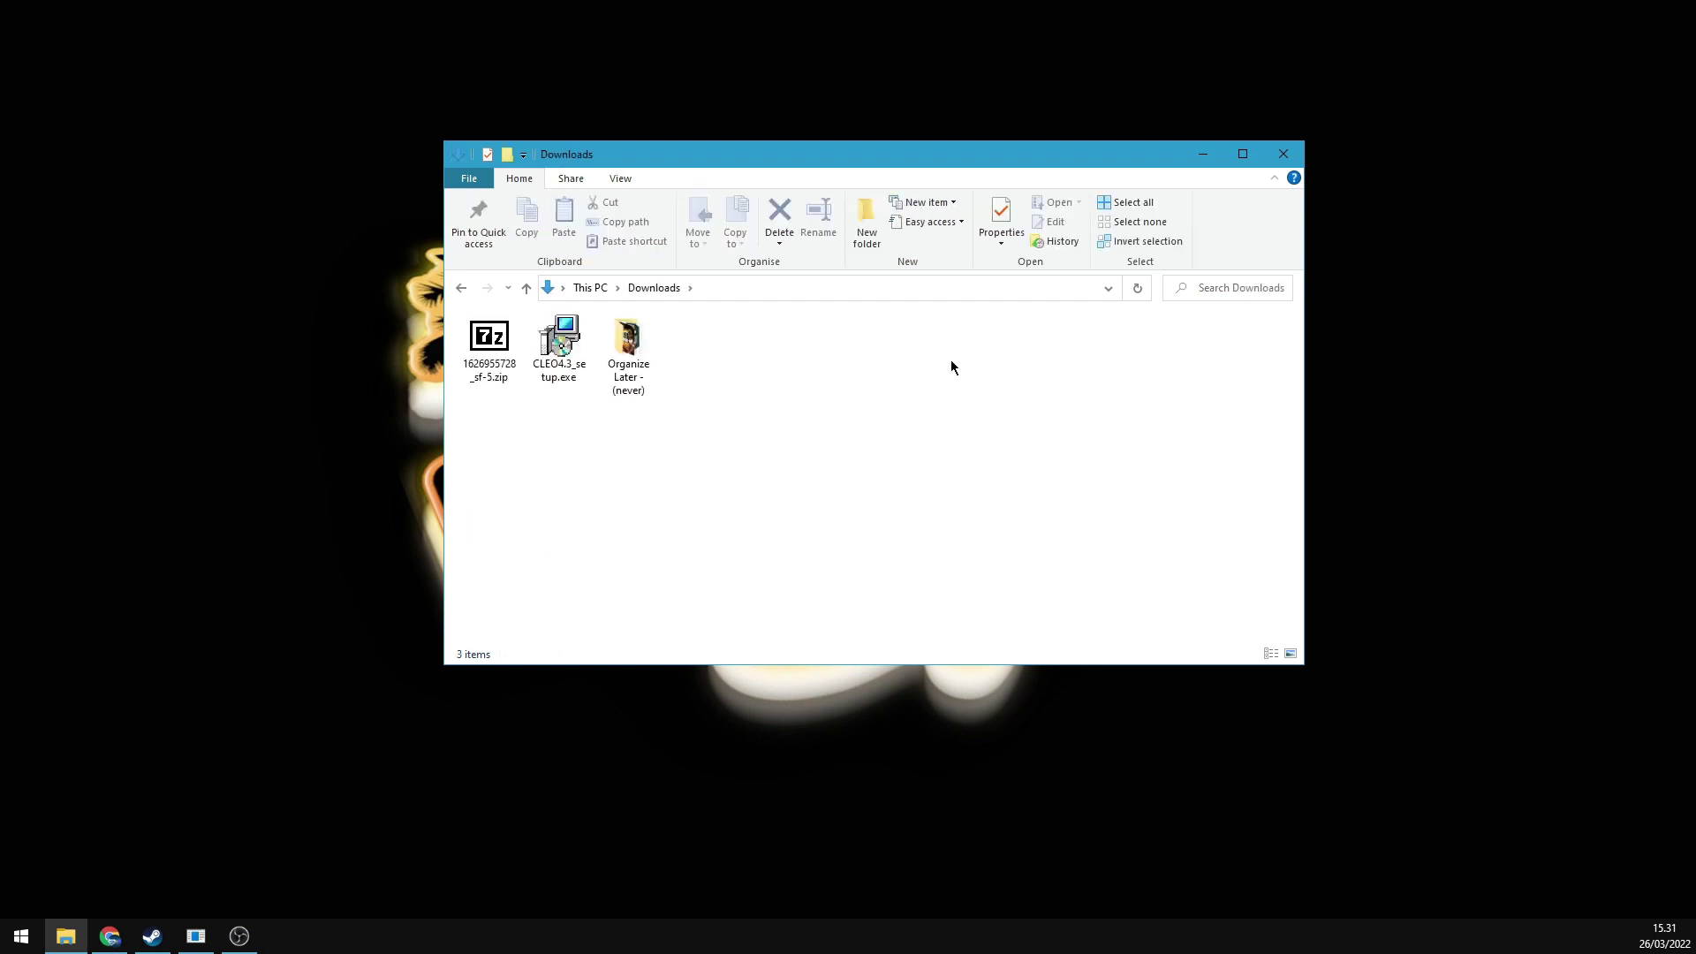
double_click(584, 355)
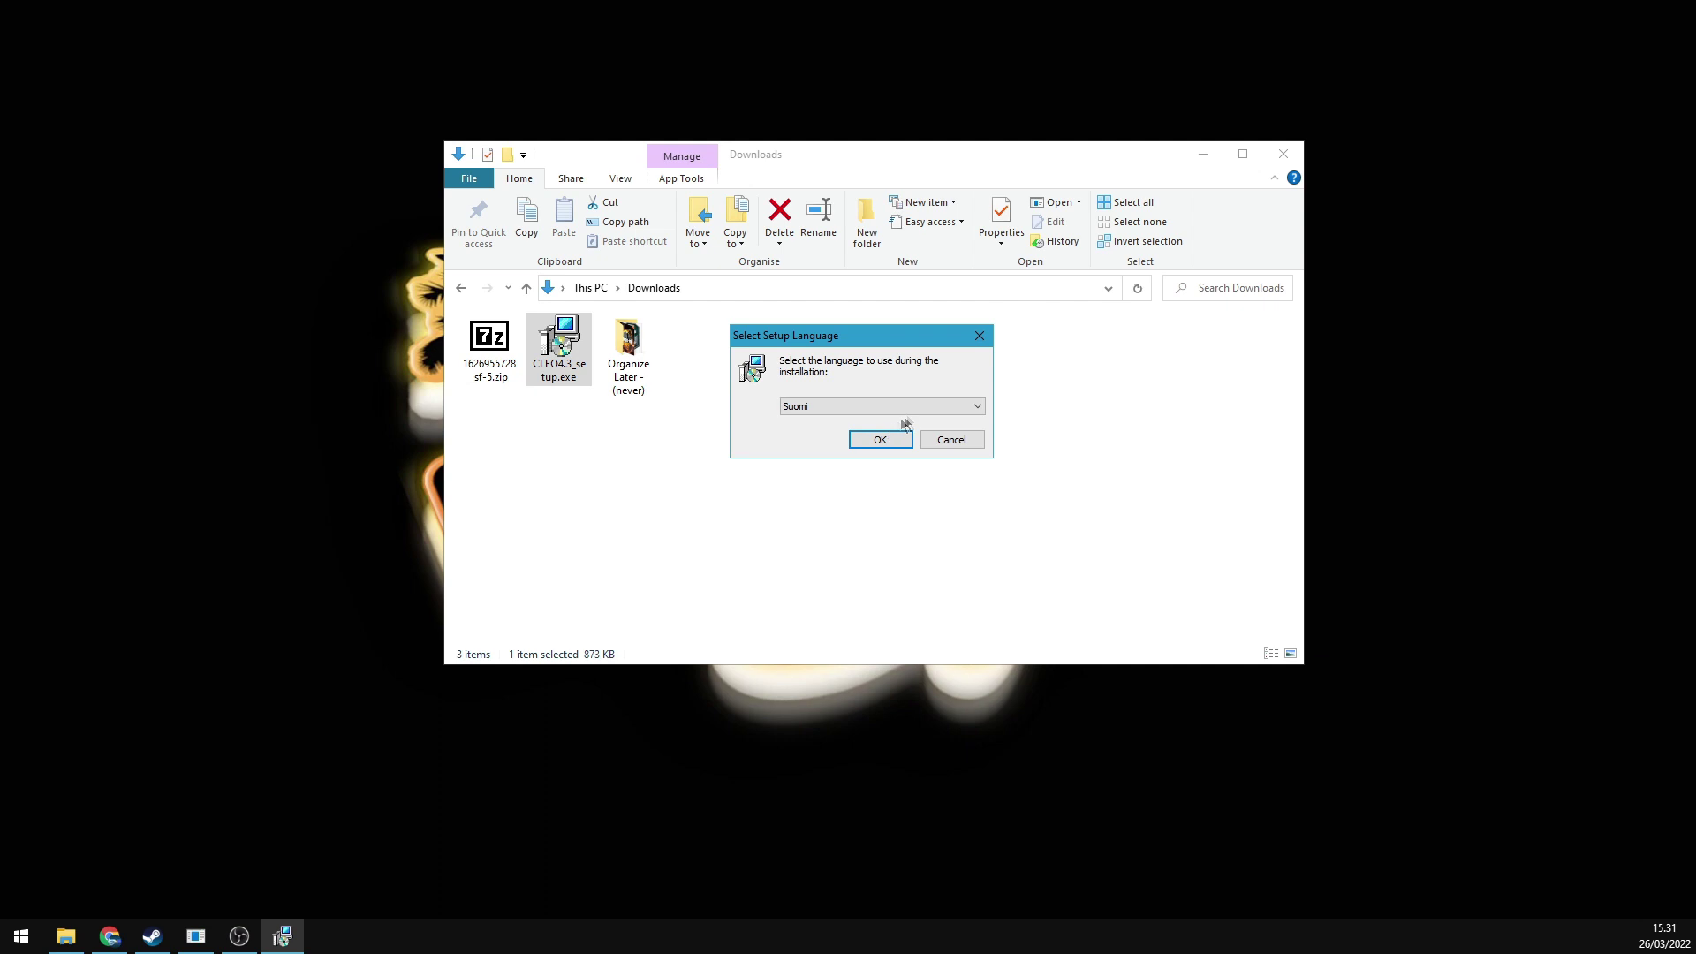
- Set the installation language to English and start the CLEO setup
click(909, 408)
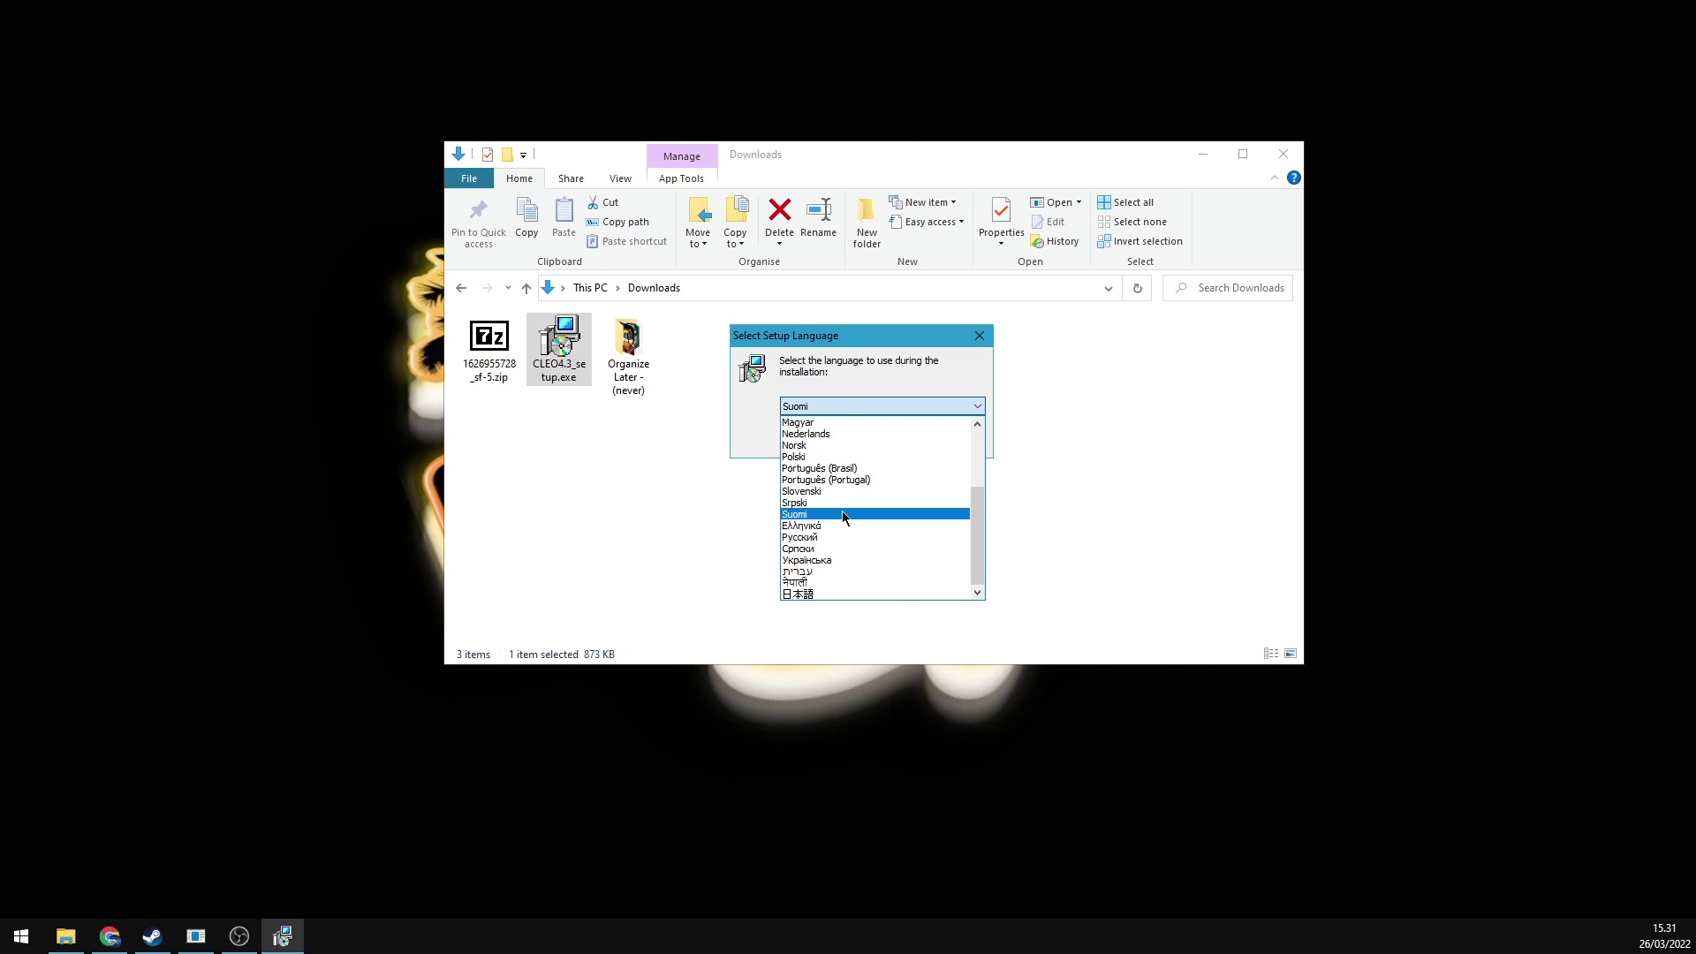
scroll(842, 517, up, 5)
click(813, 424)
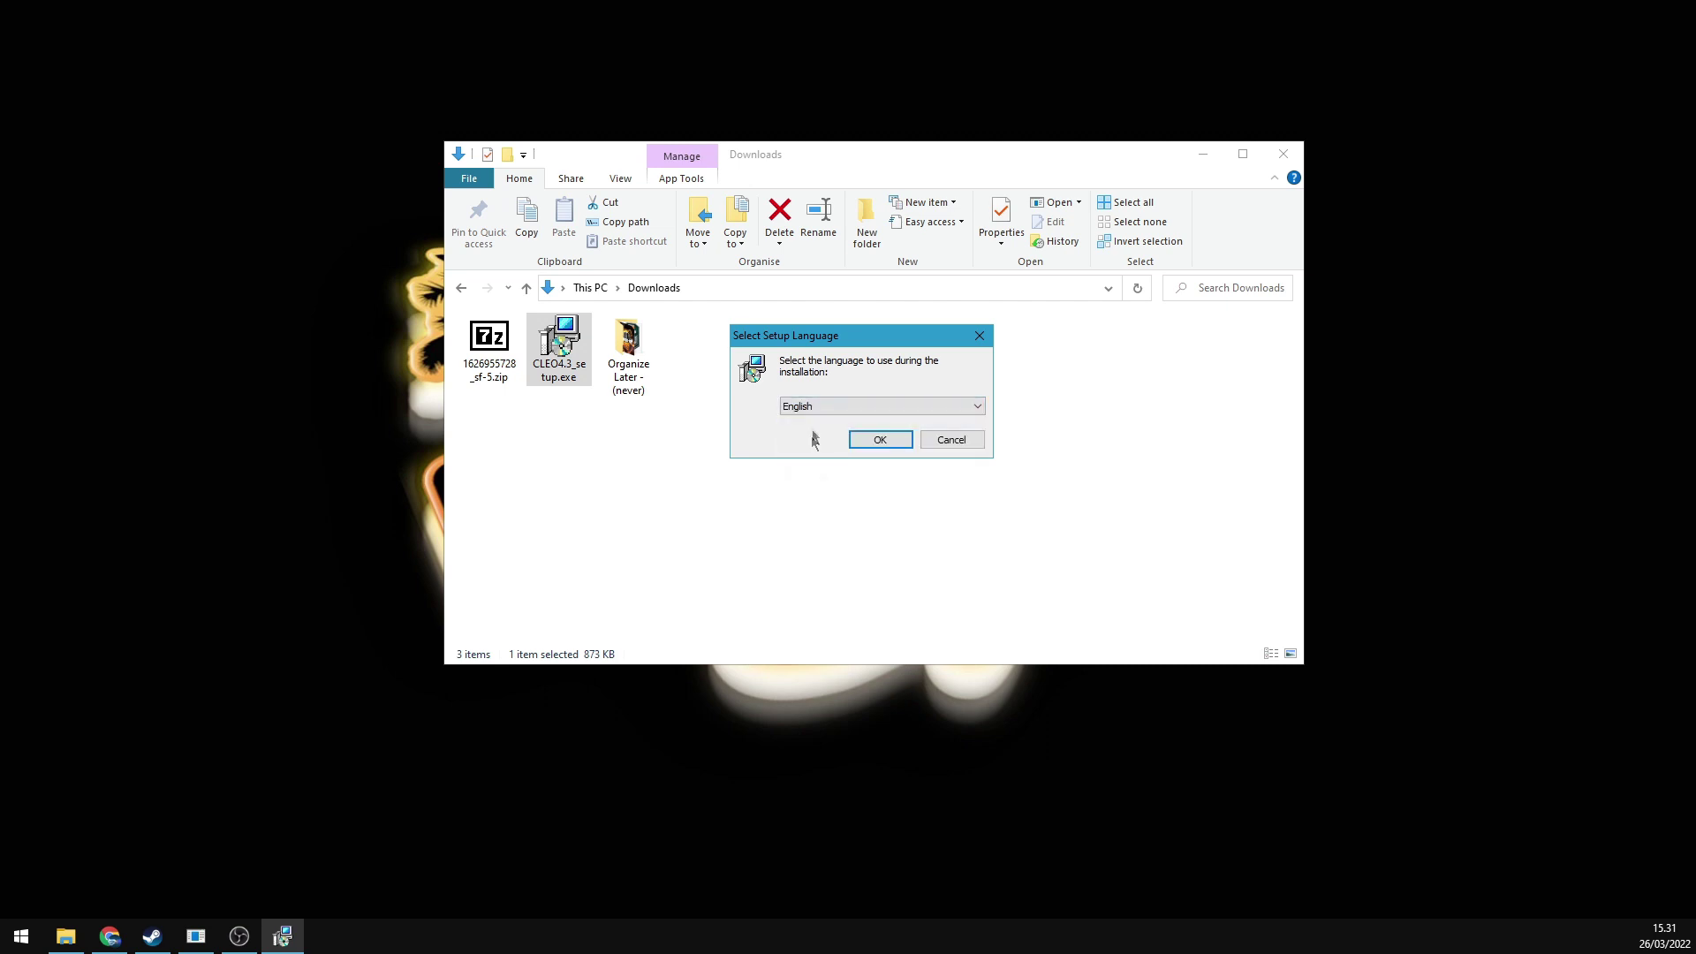
click(858, 438)
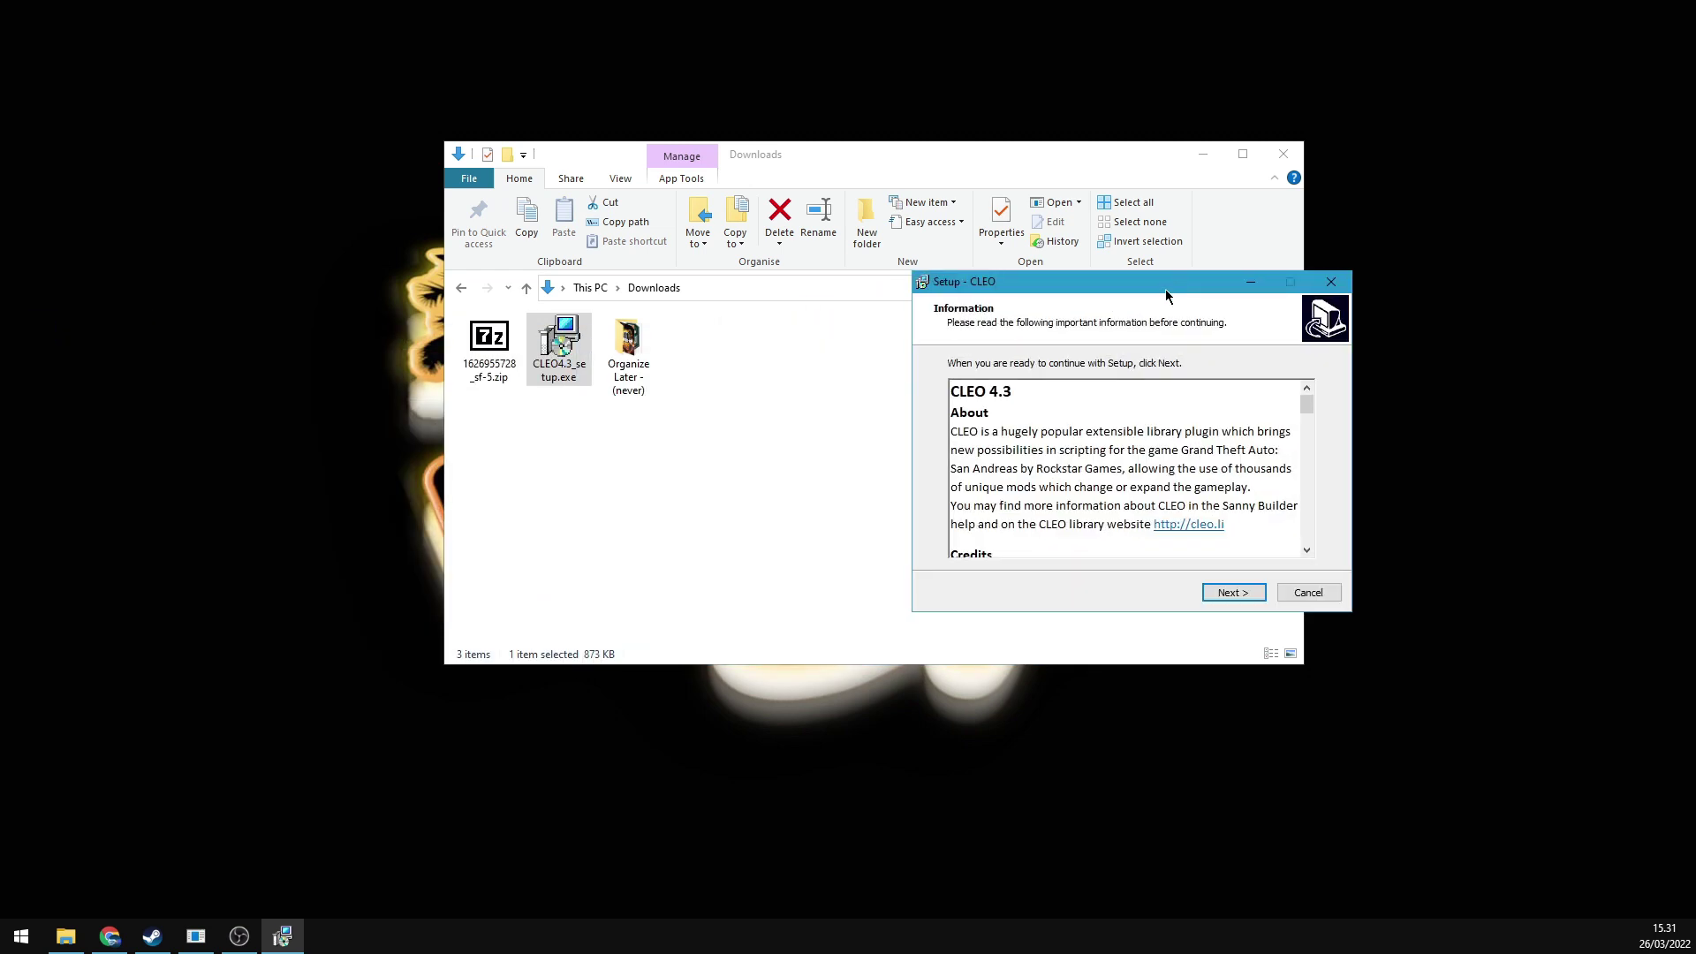
- Set the San Andreas location to E:\Grand Theft Auto San Andreas\ in the CLEO setup and continue to the component selection
click(1241, 597)
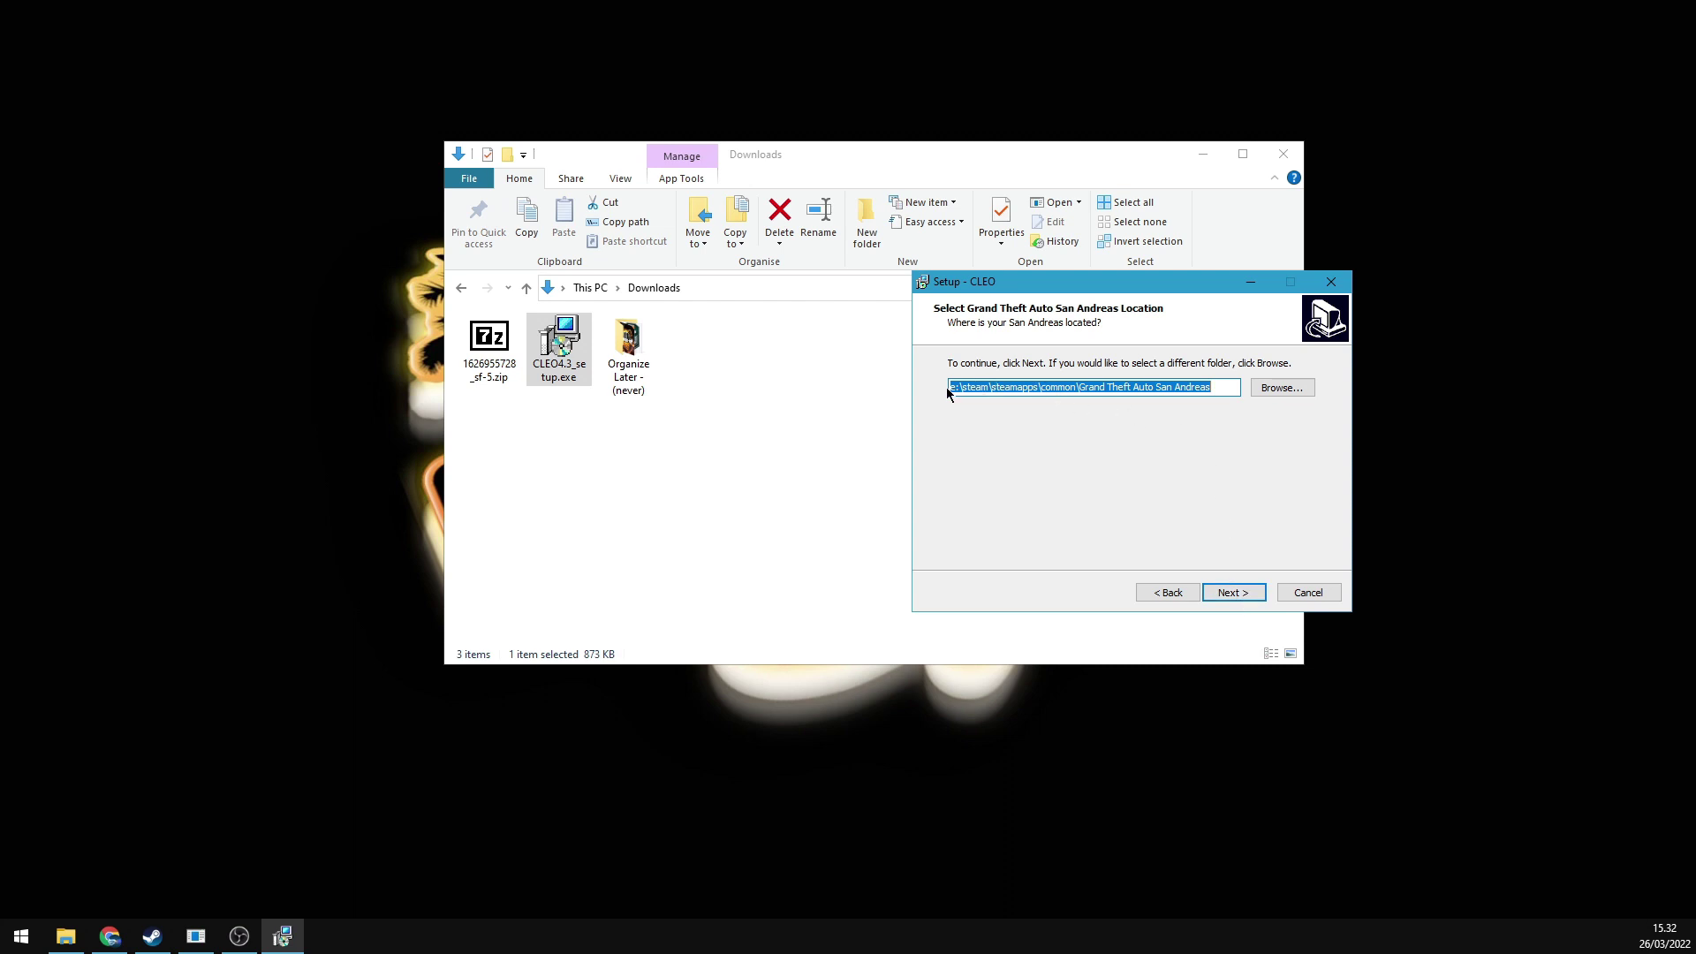
click(1079, 390)
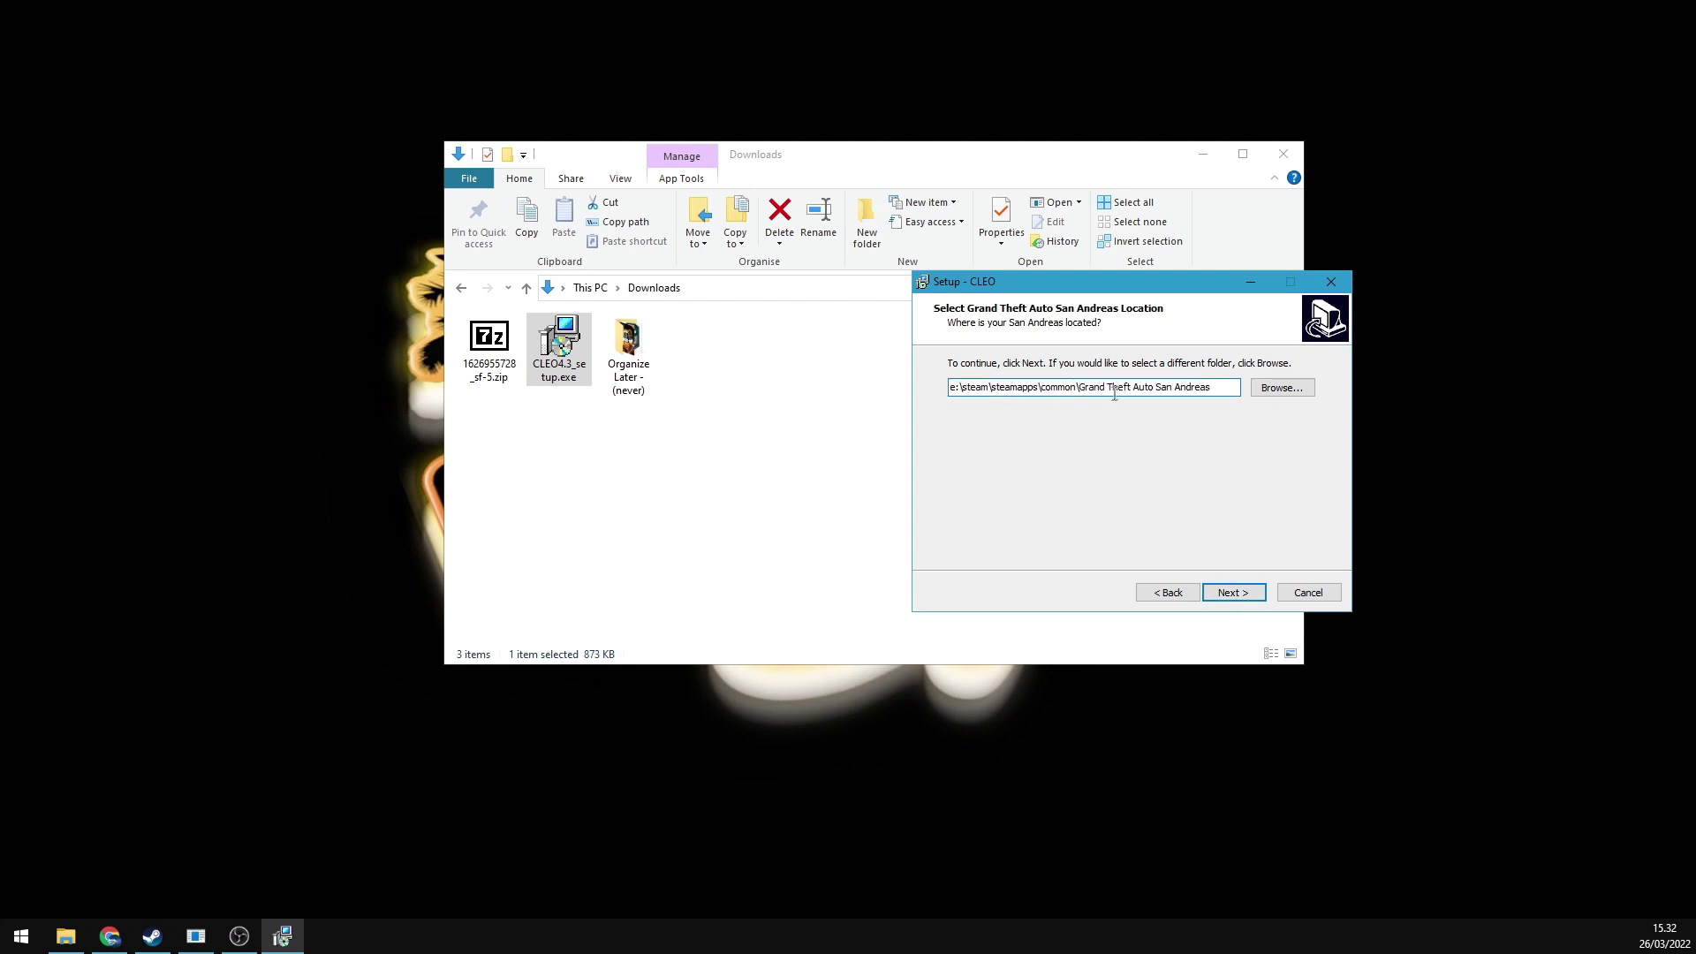
click(1275, 391)
drag(1224, 387, 855, 367)
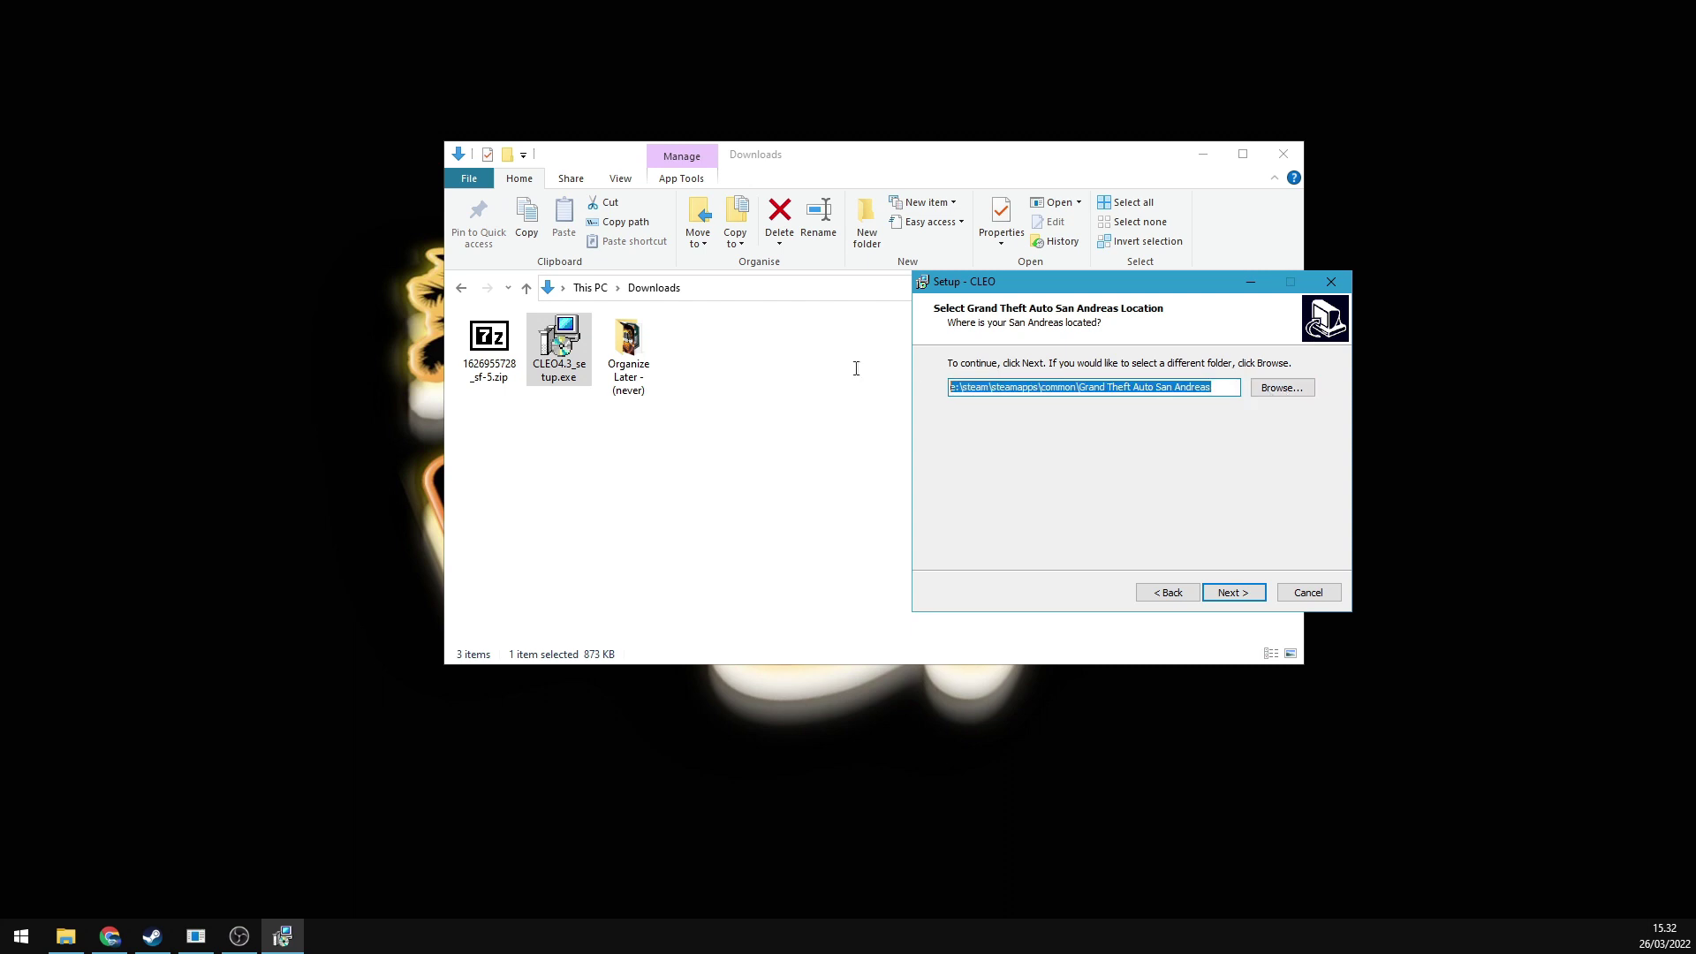
click(1255, 393)
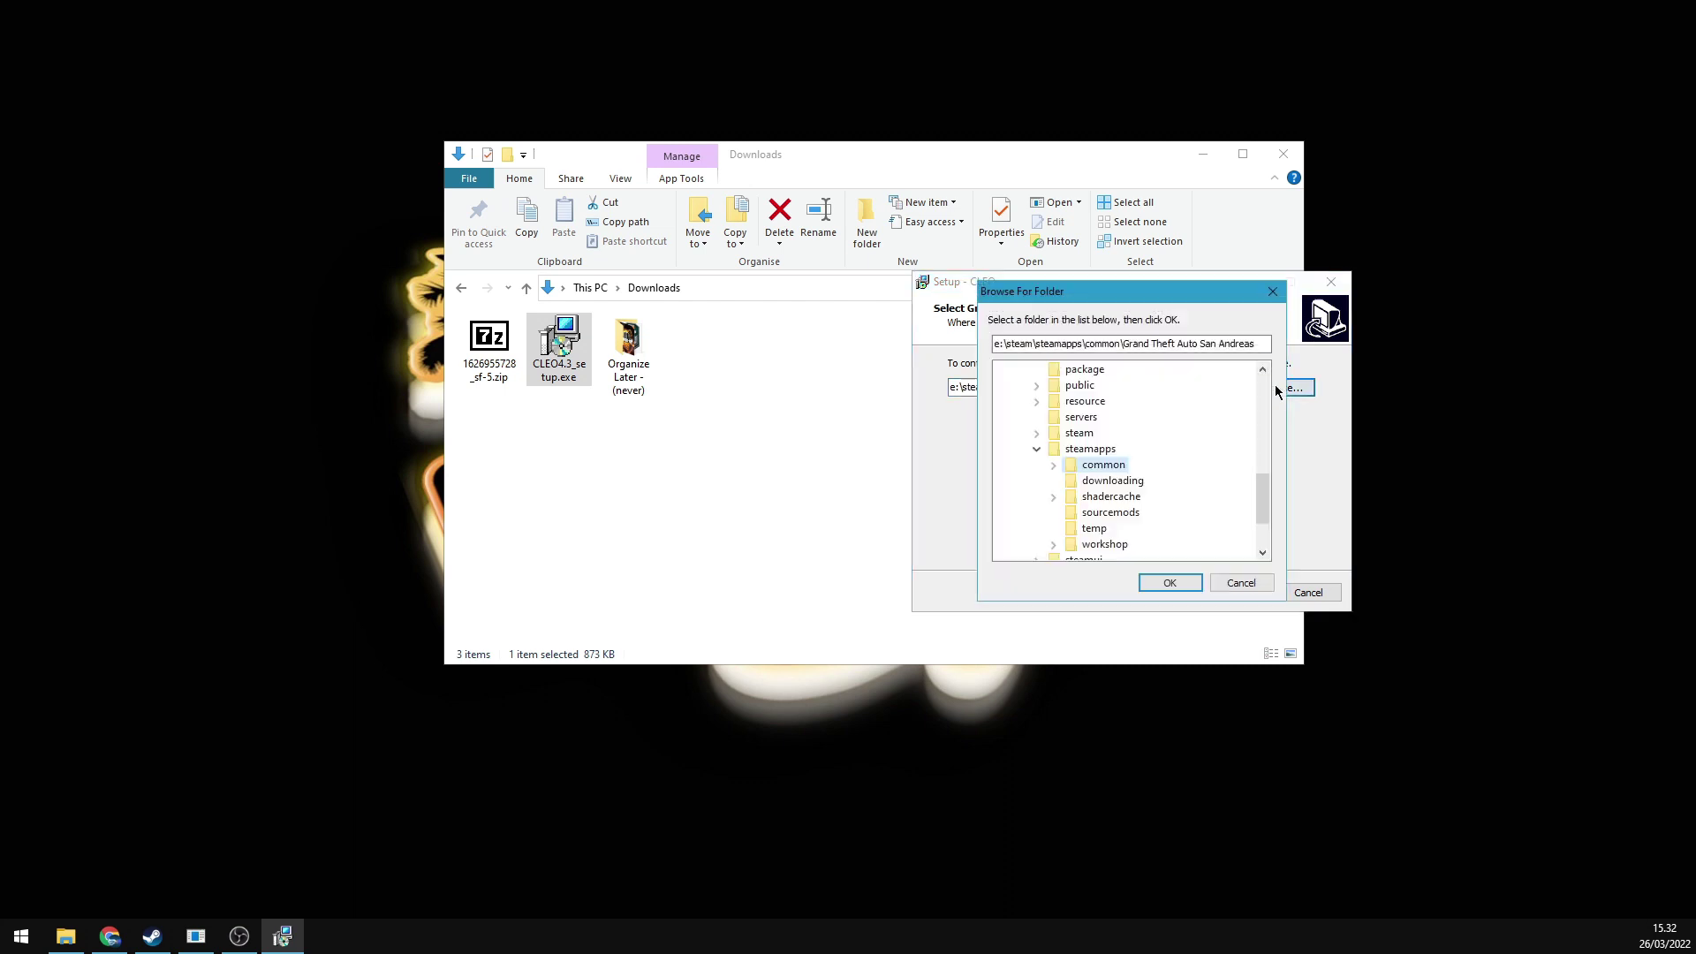
scroll(1152, 426, up, 8)
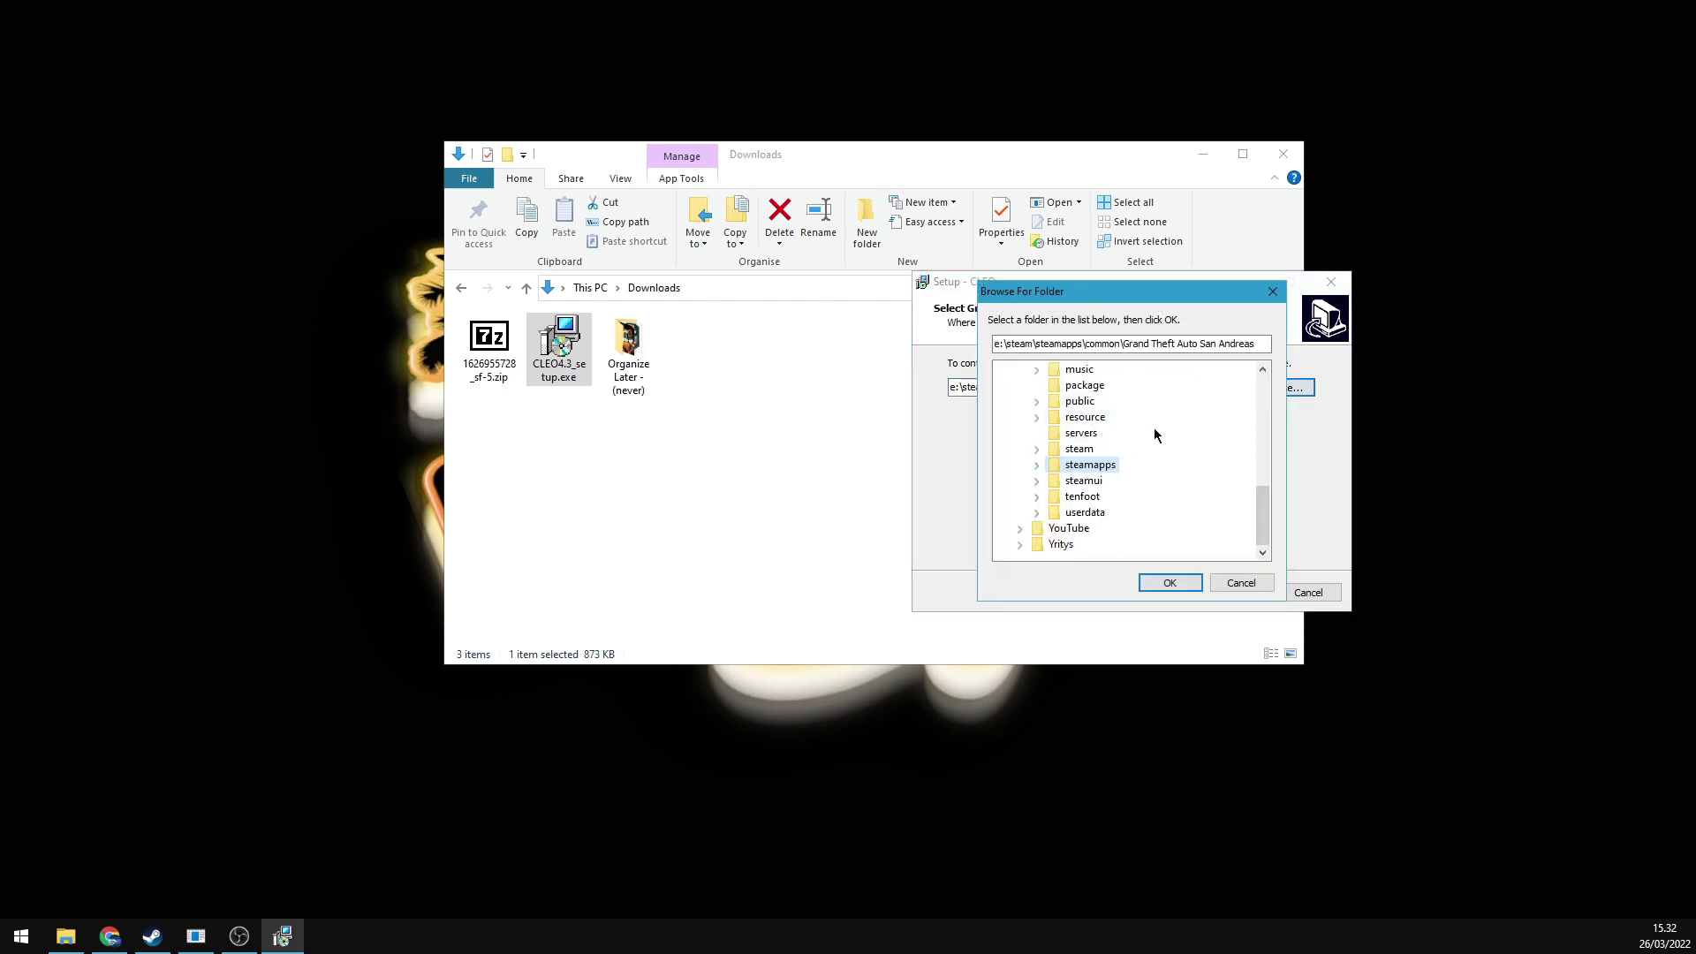
click(1020, 480)
scroll(1029, 442, up, 2)
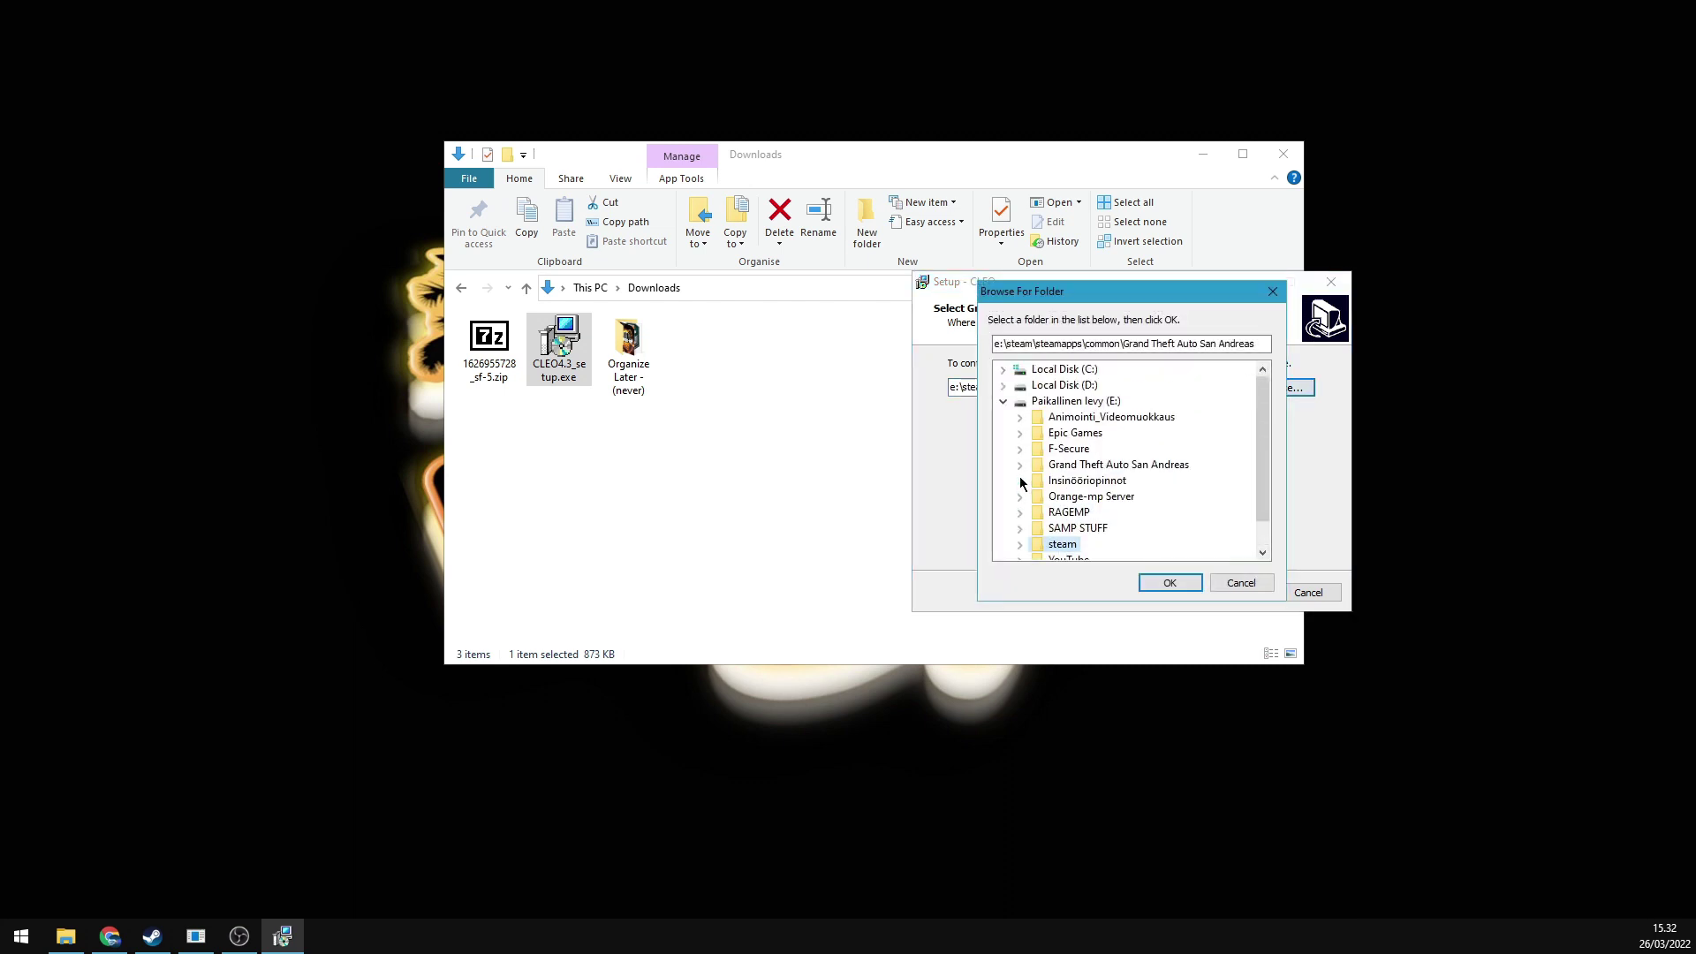
click(1031, 402)
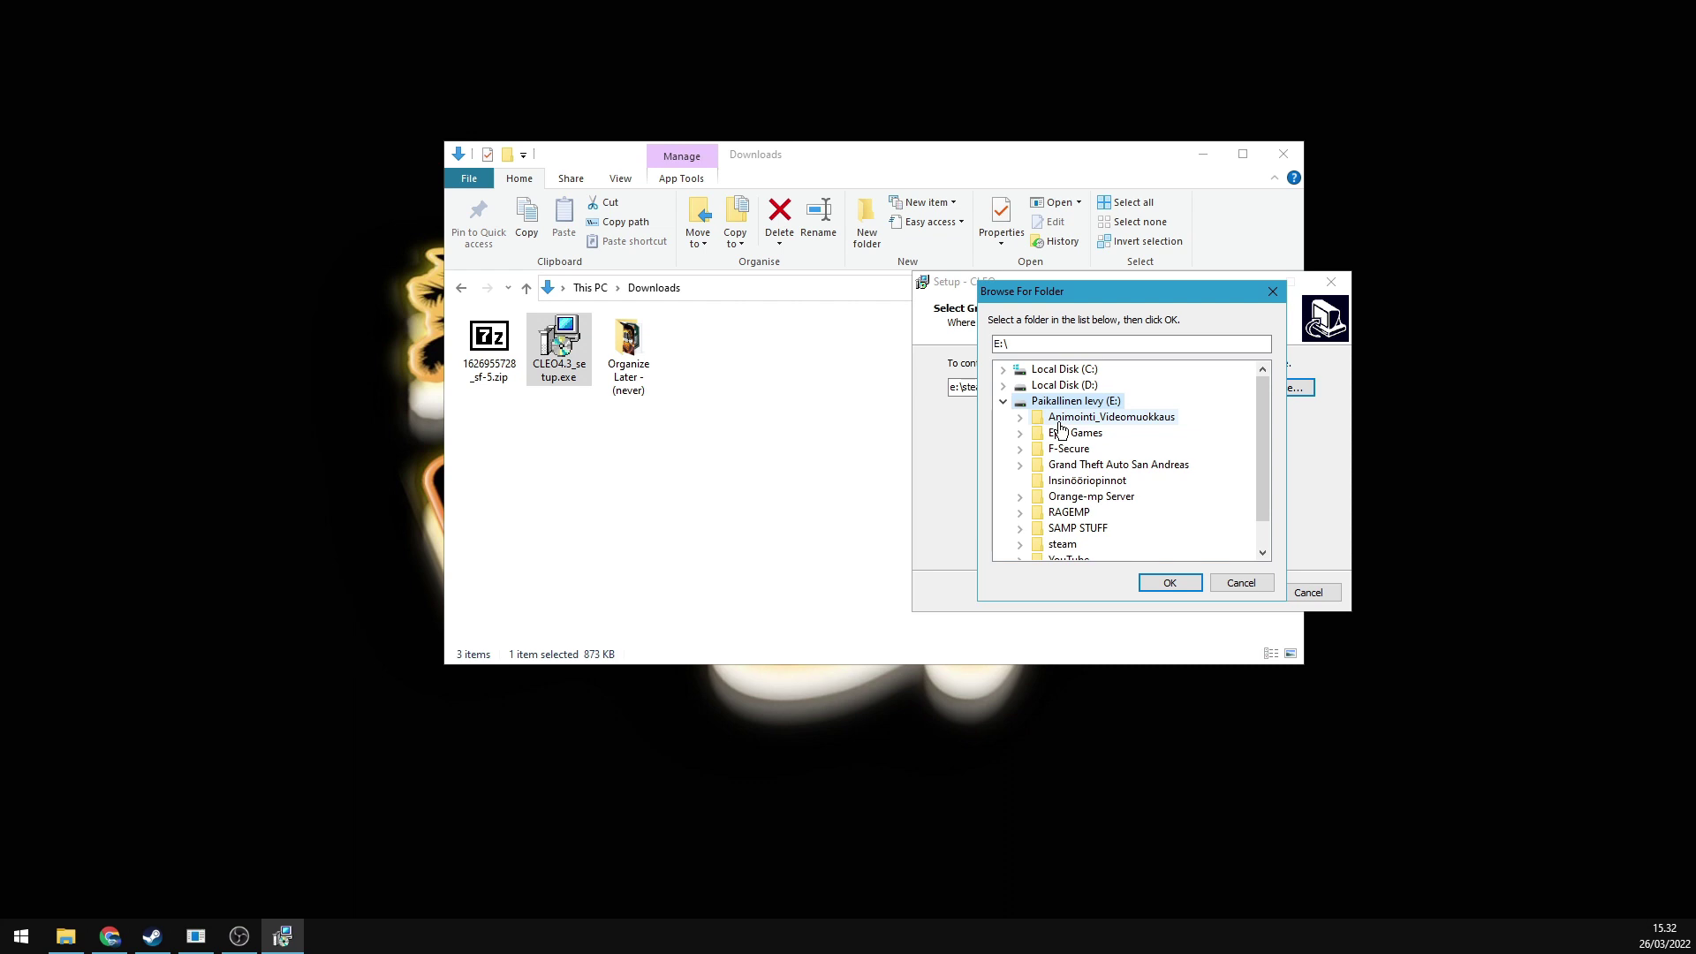
click(1115, 466)
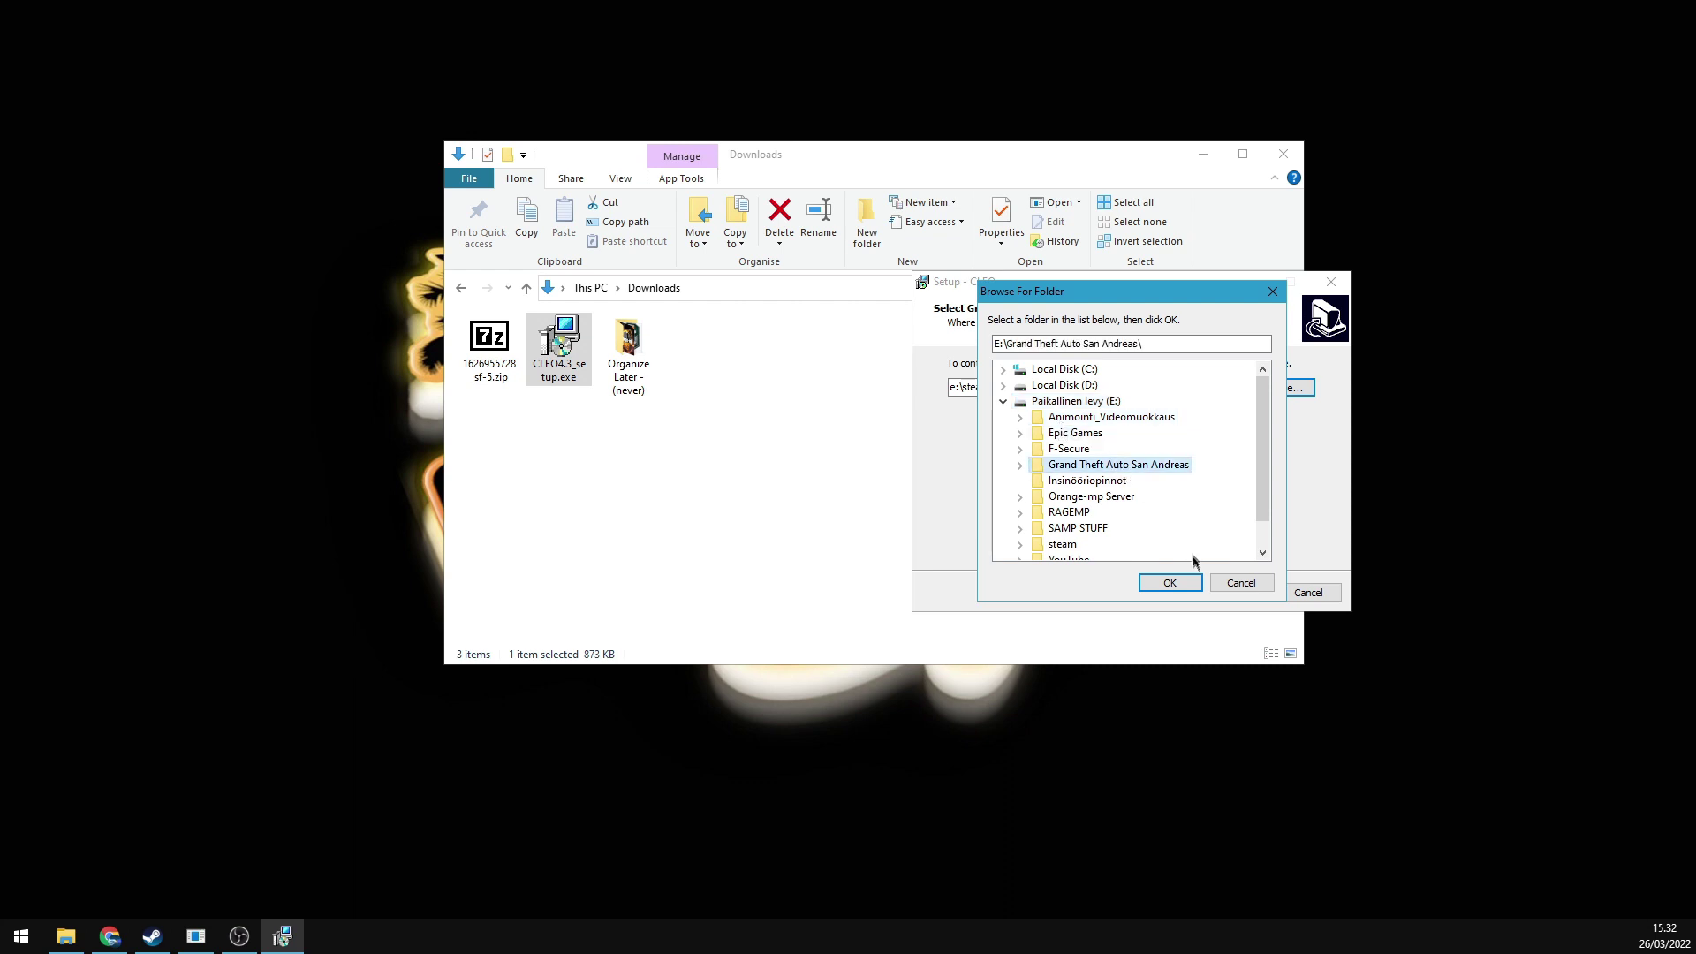
click(1179, 586)
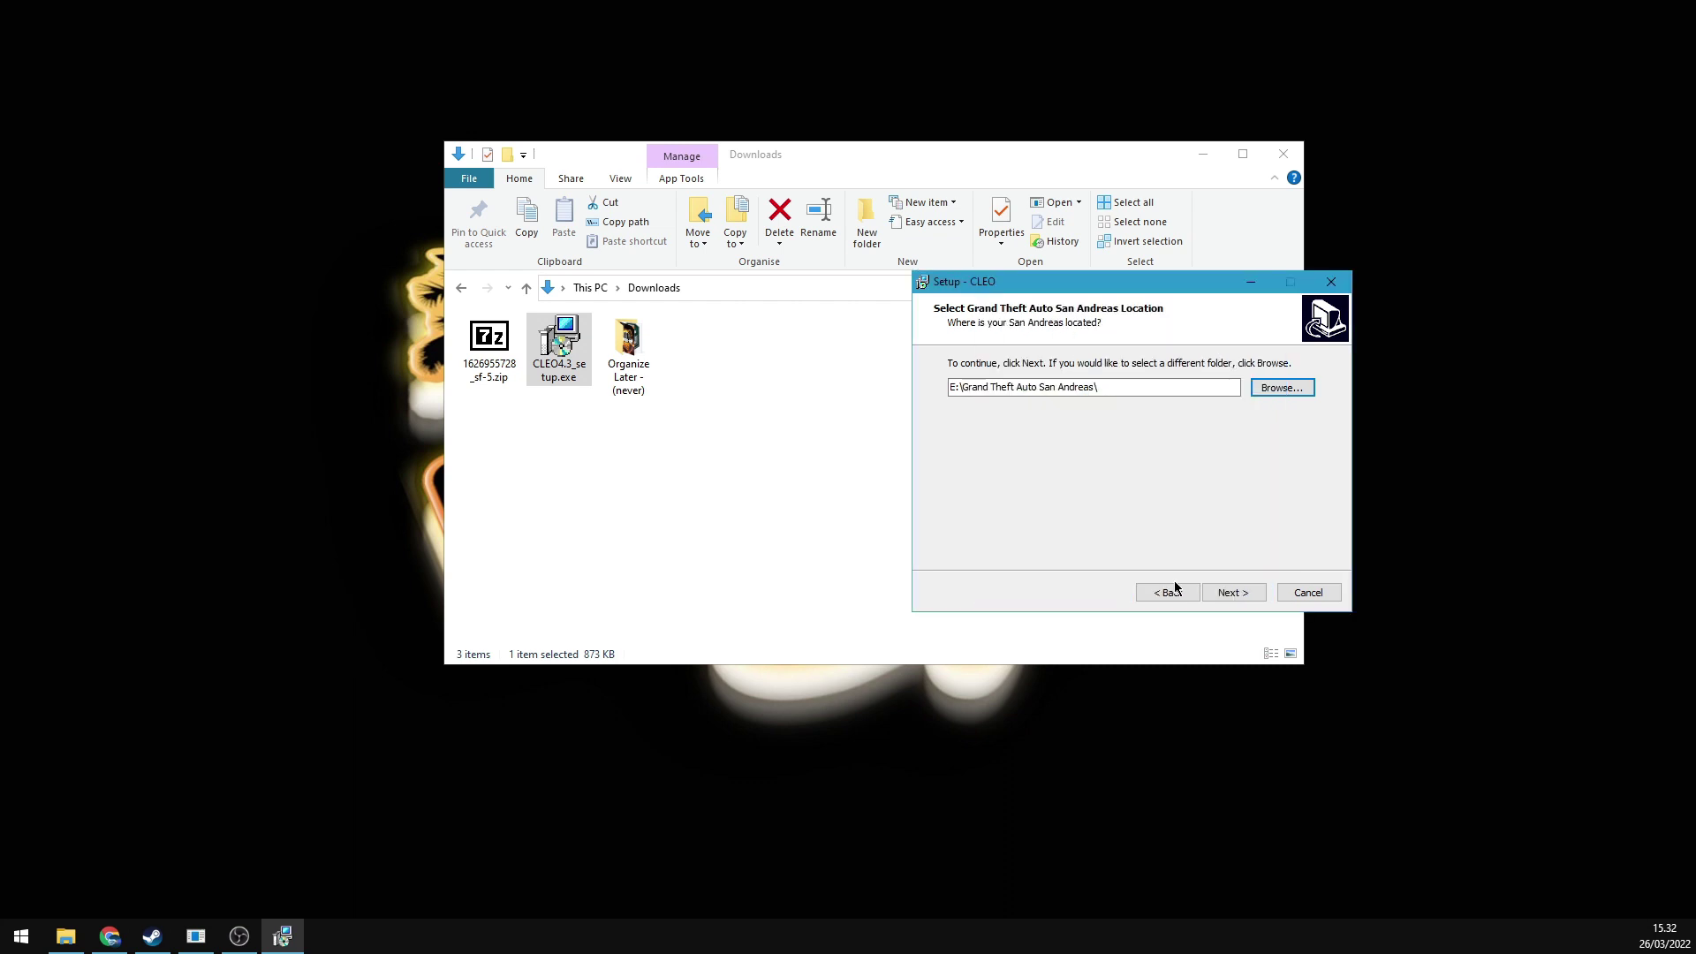
click(1233, 592)
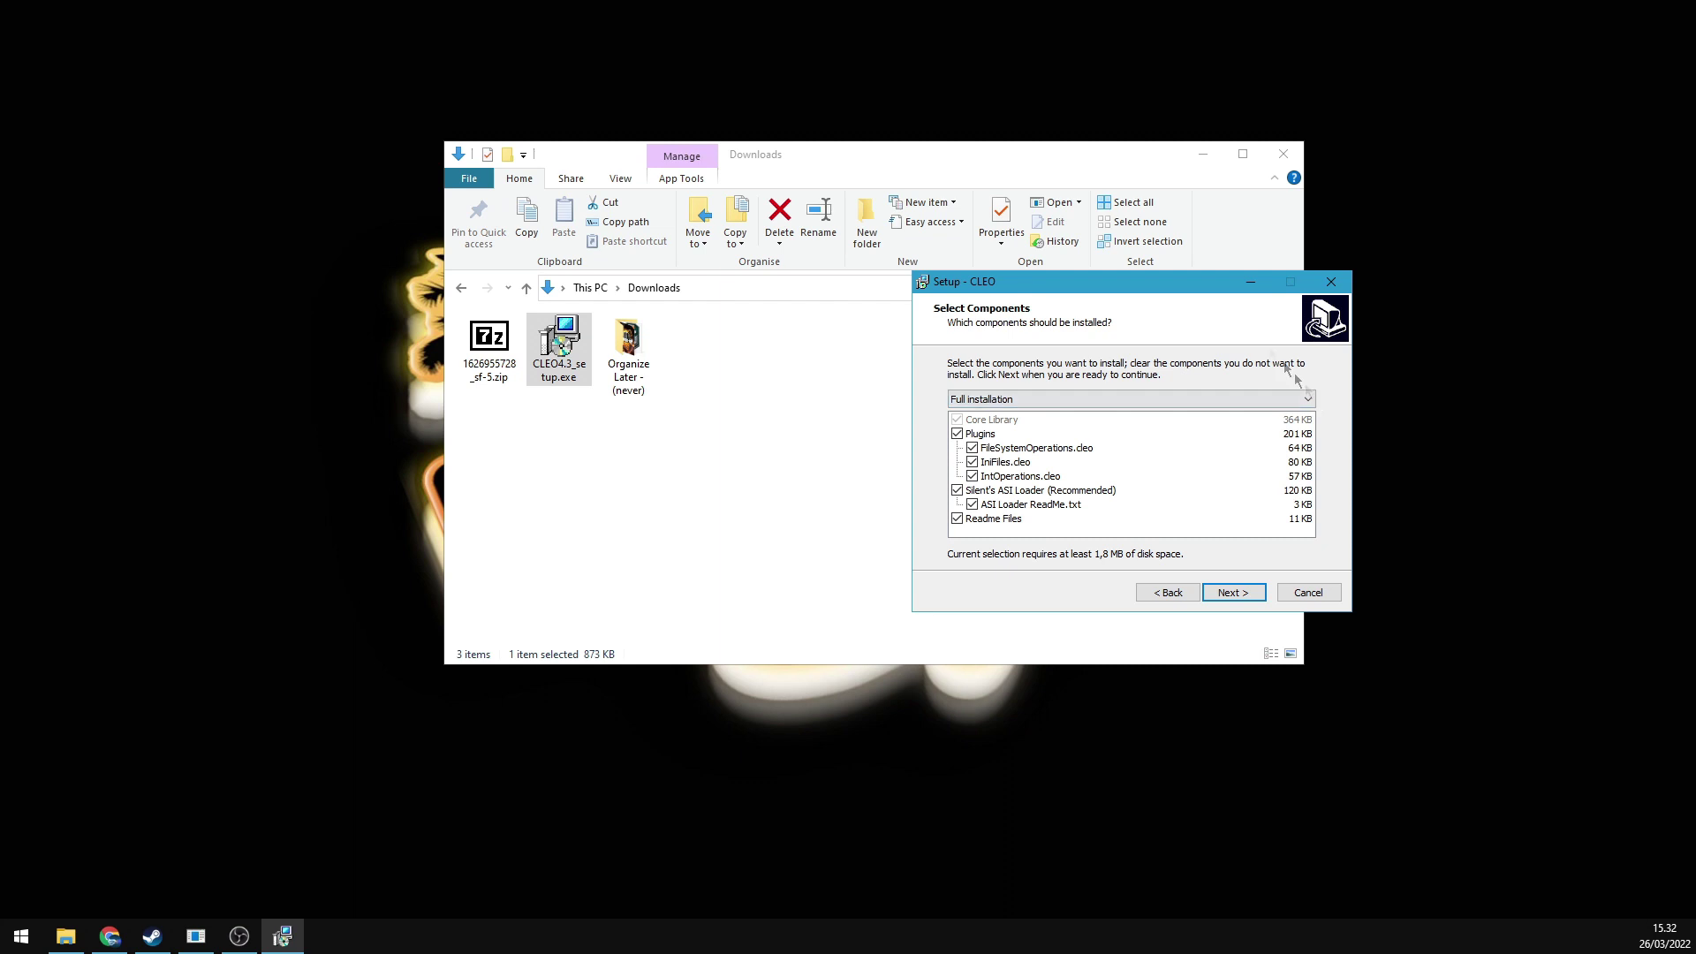
drag(1187, 288, 1059, 304)
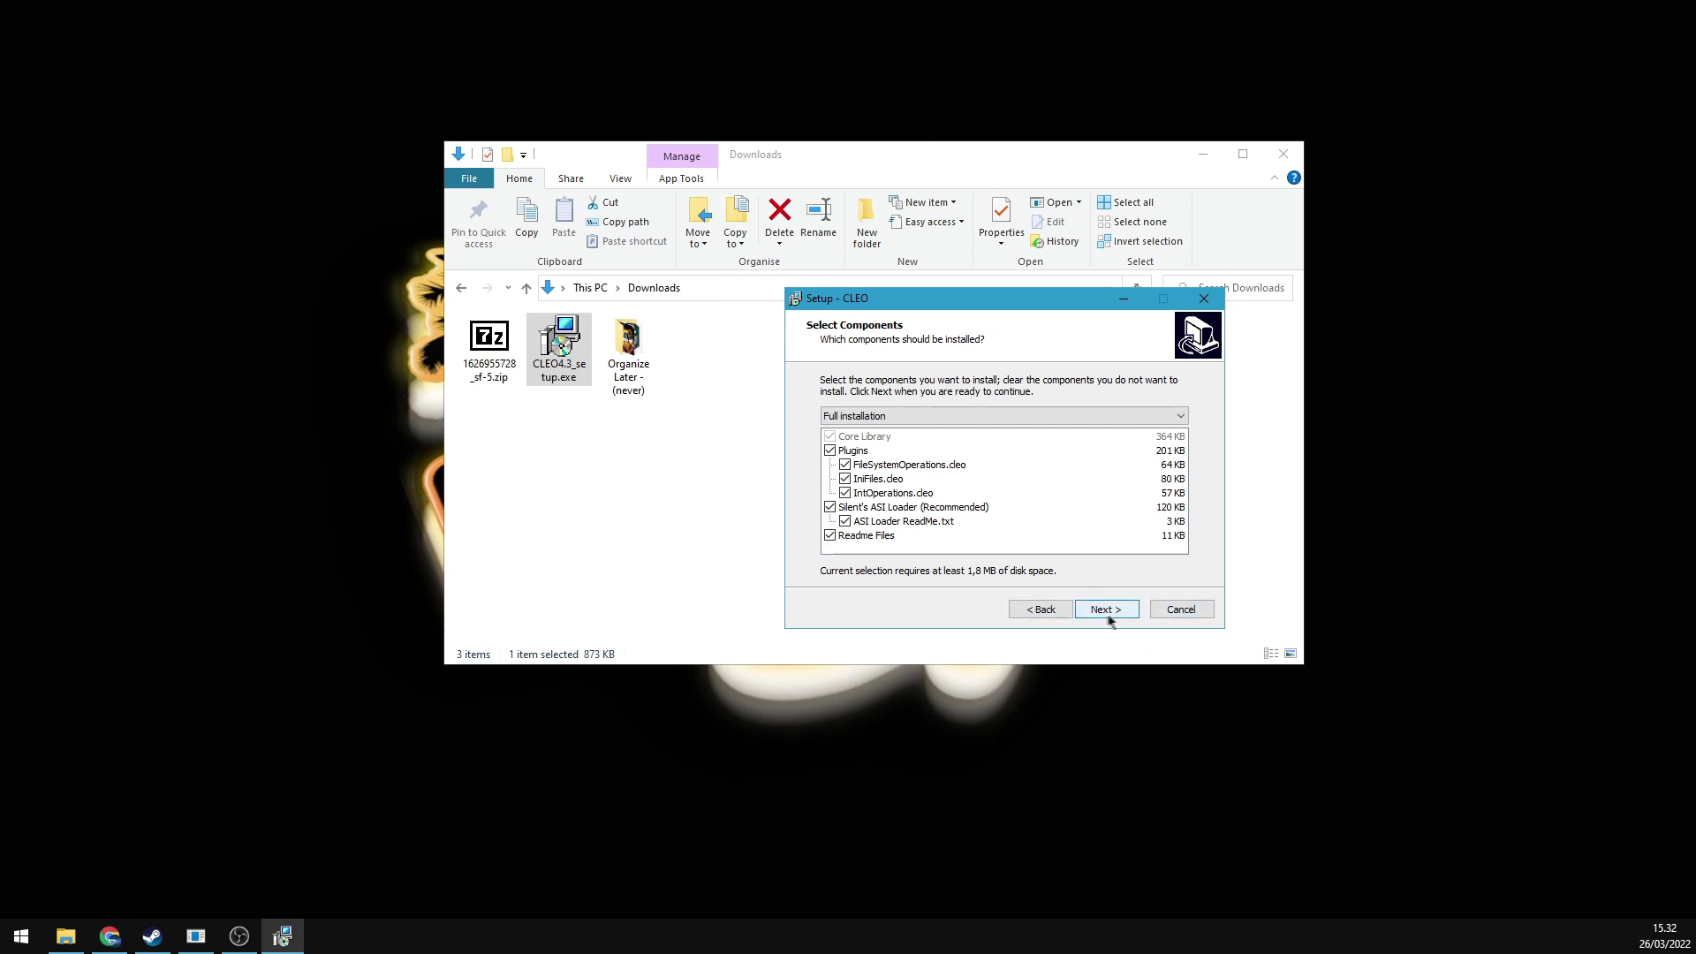
- Cancel the CLEO setup and confirm exiting it
click(1175, 609)
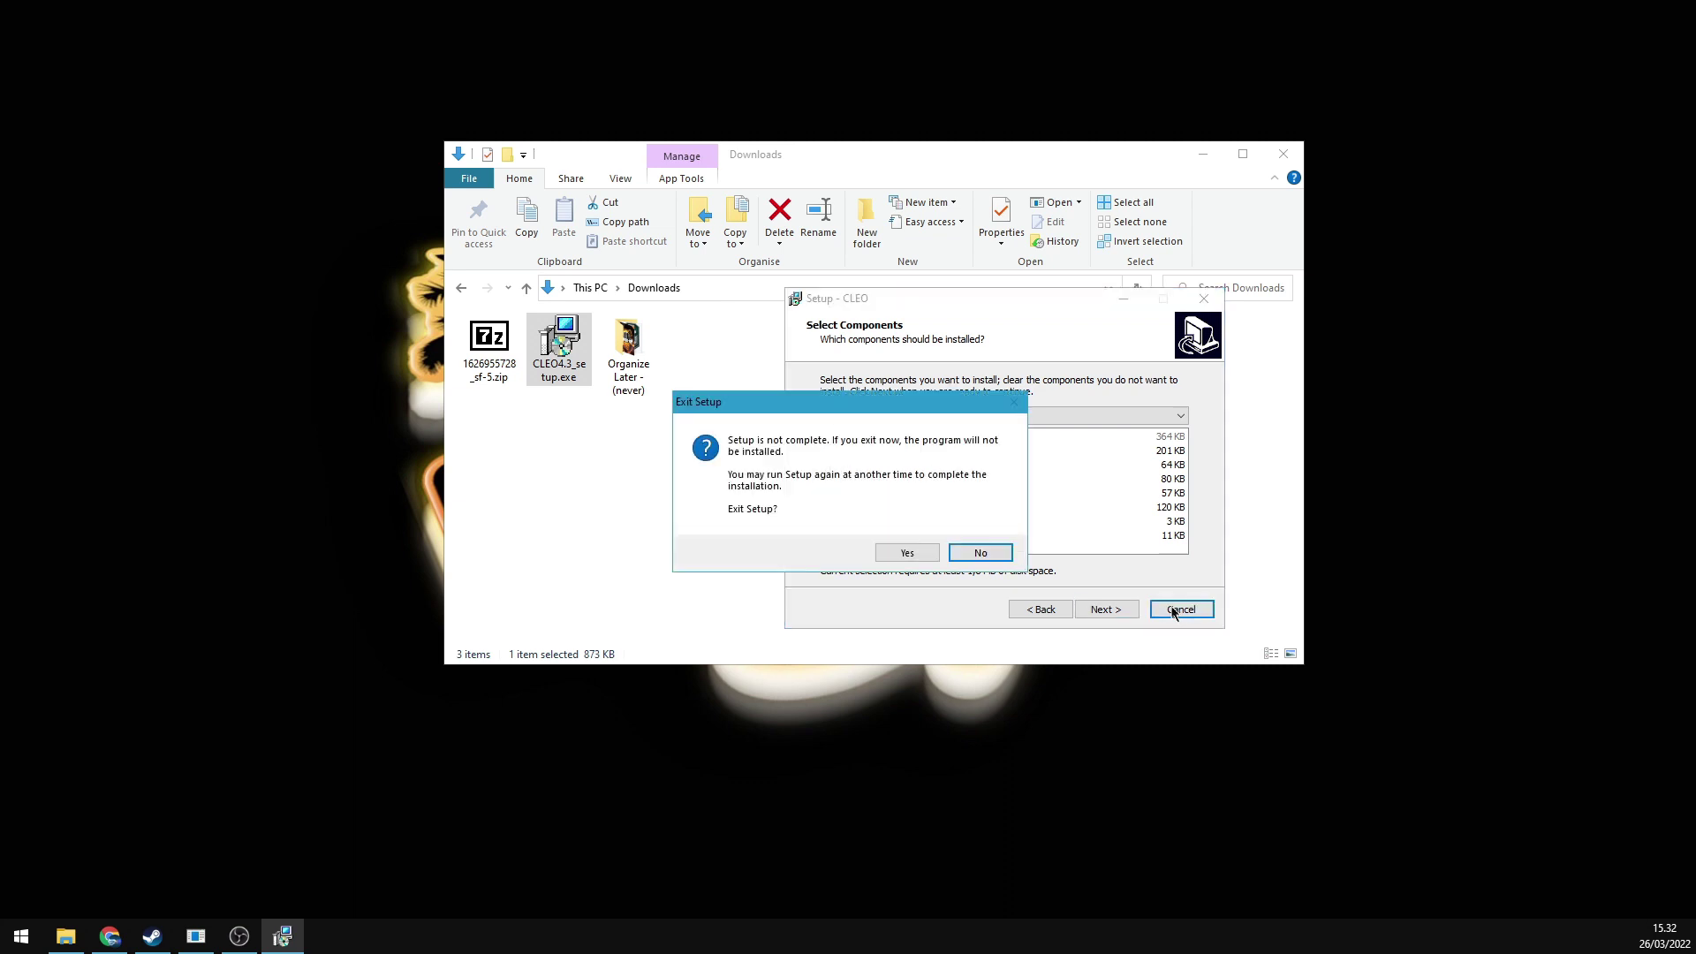
click(908, 551)
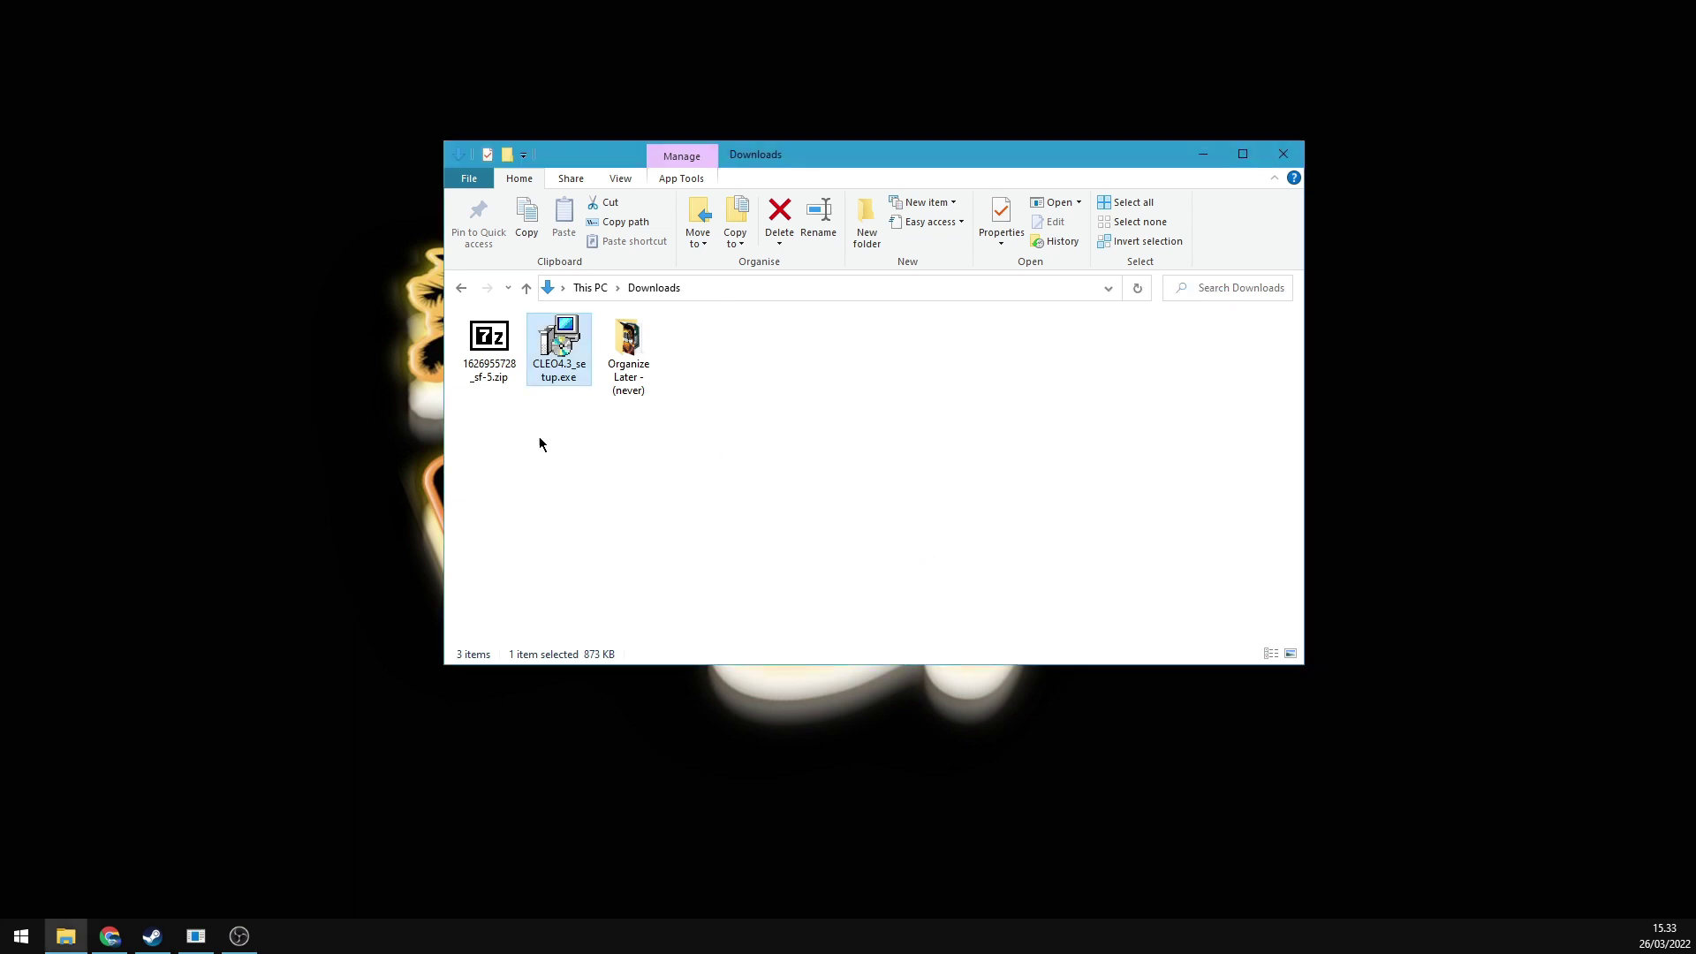
click(490, 352)
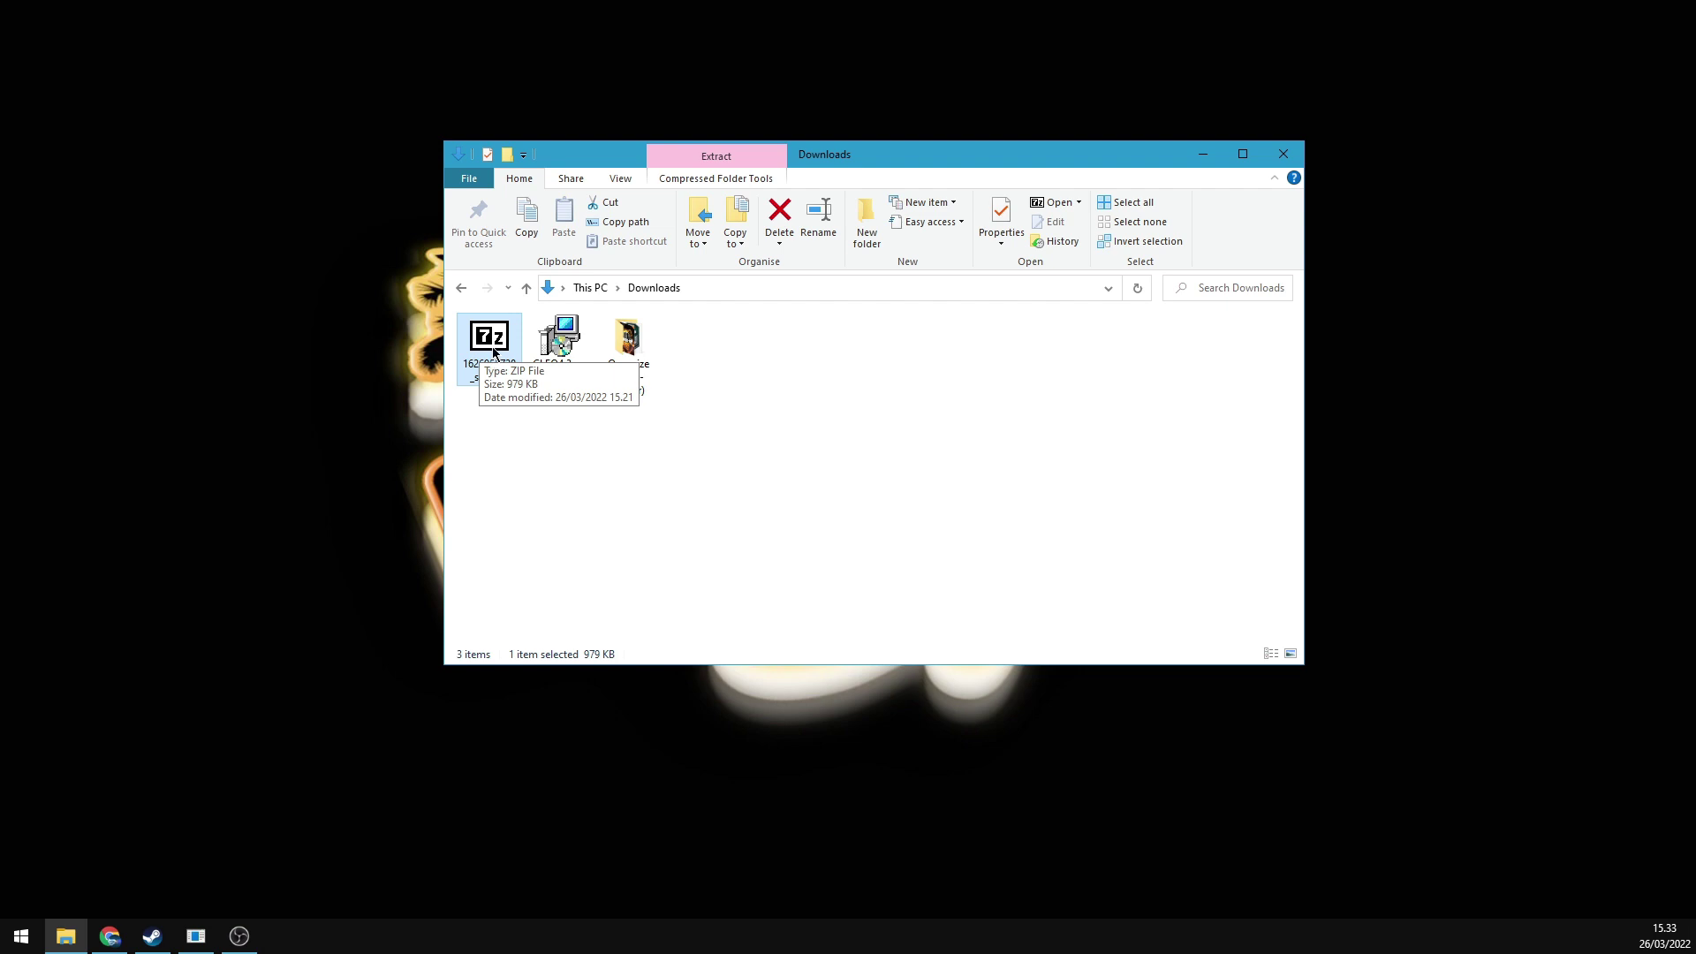
double_click(491, 351)
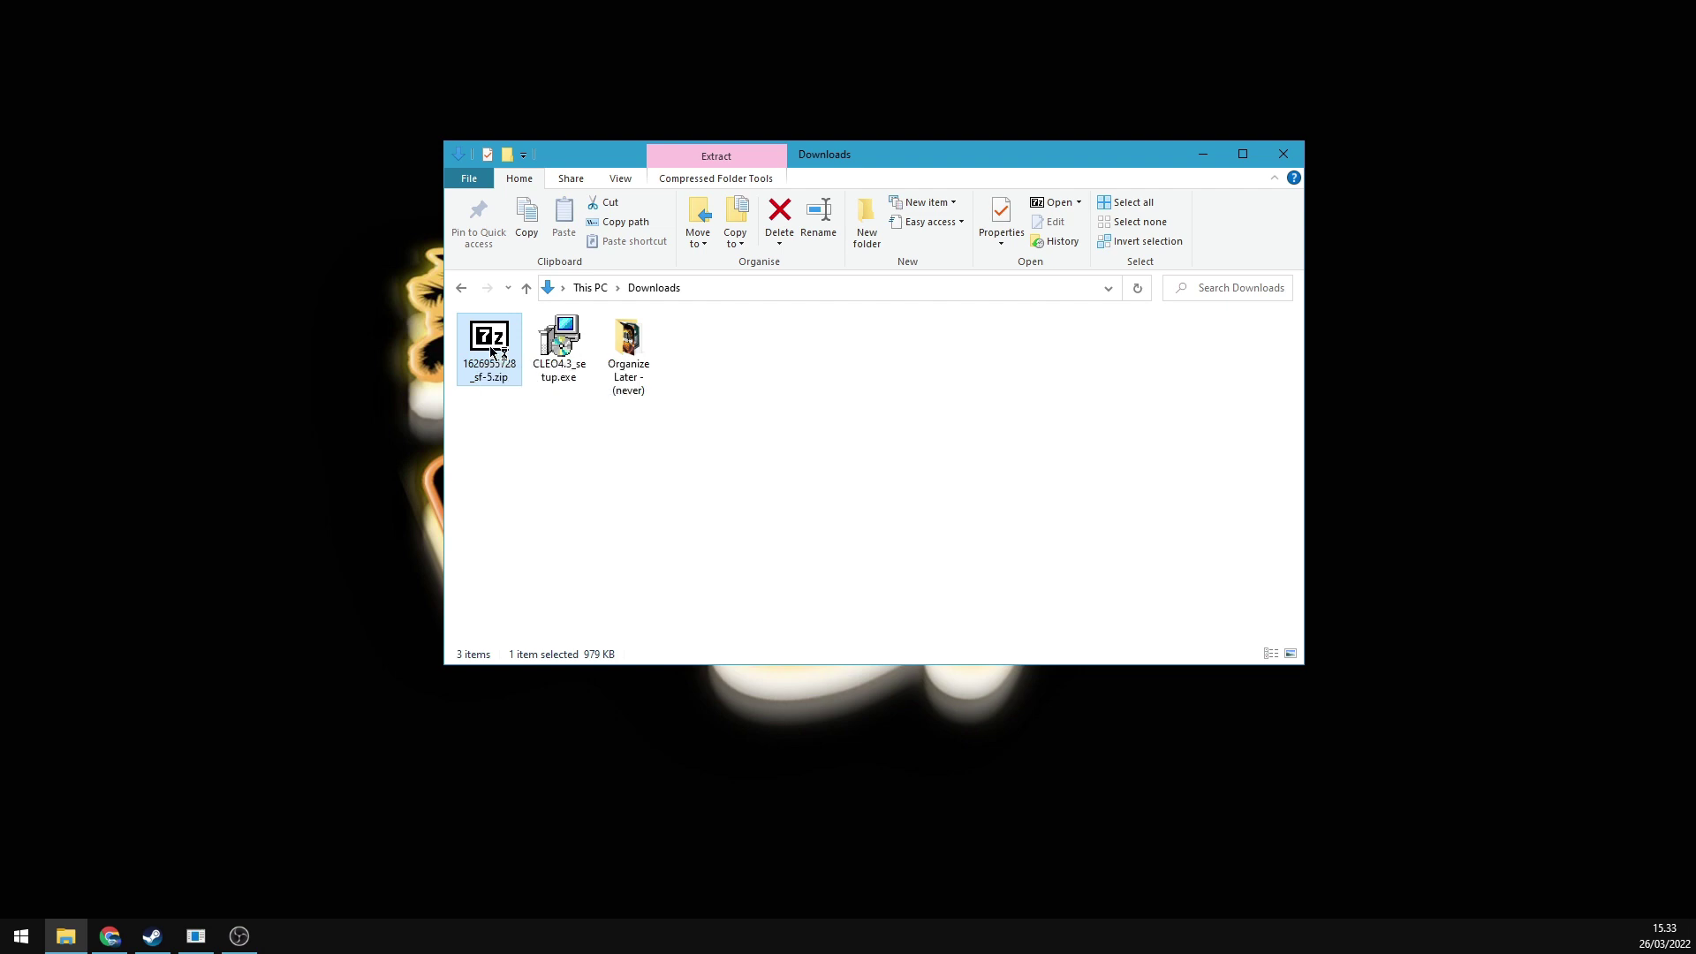
drag(1004, 311, 1513, 217)
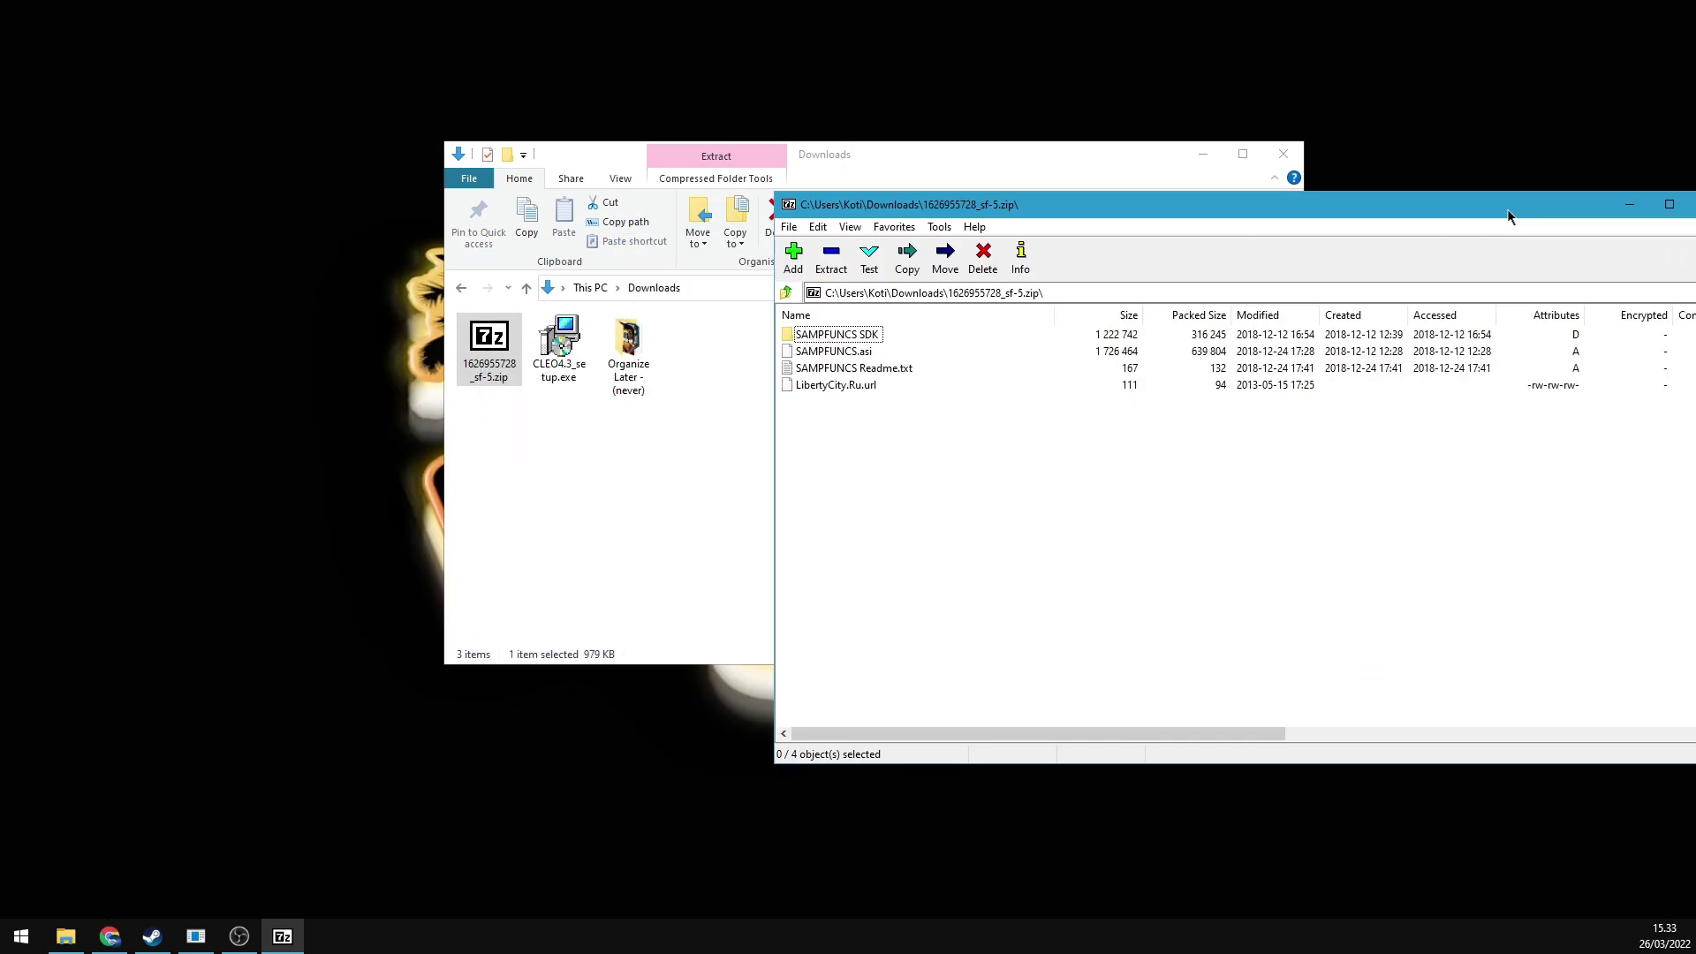
drag(801, 207, 987, 234)
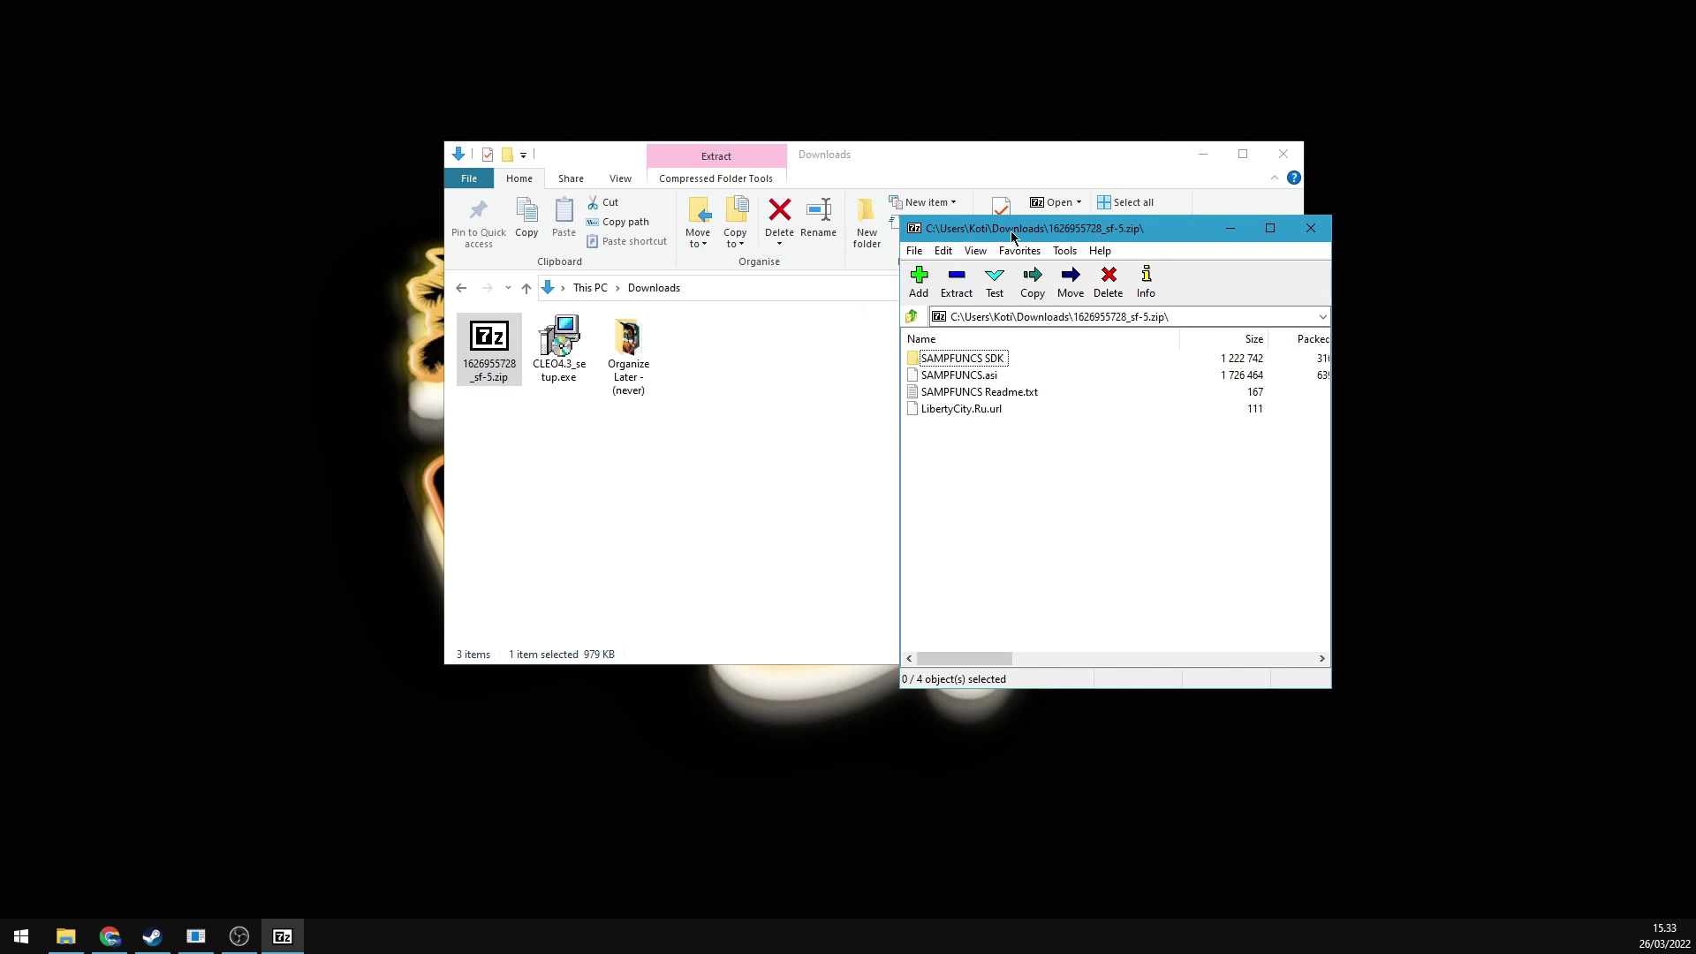
drag(1013, 235, 1313, 247)
drag(960, 157, 728, 124)
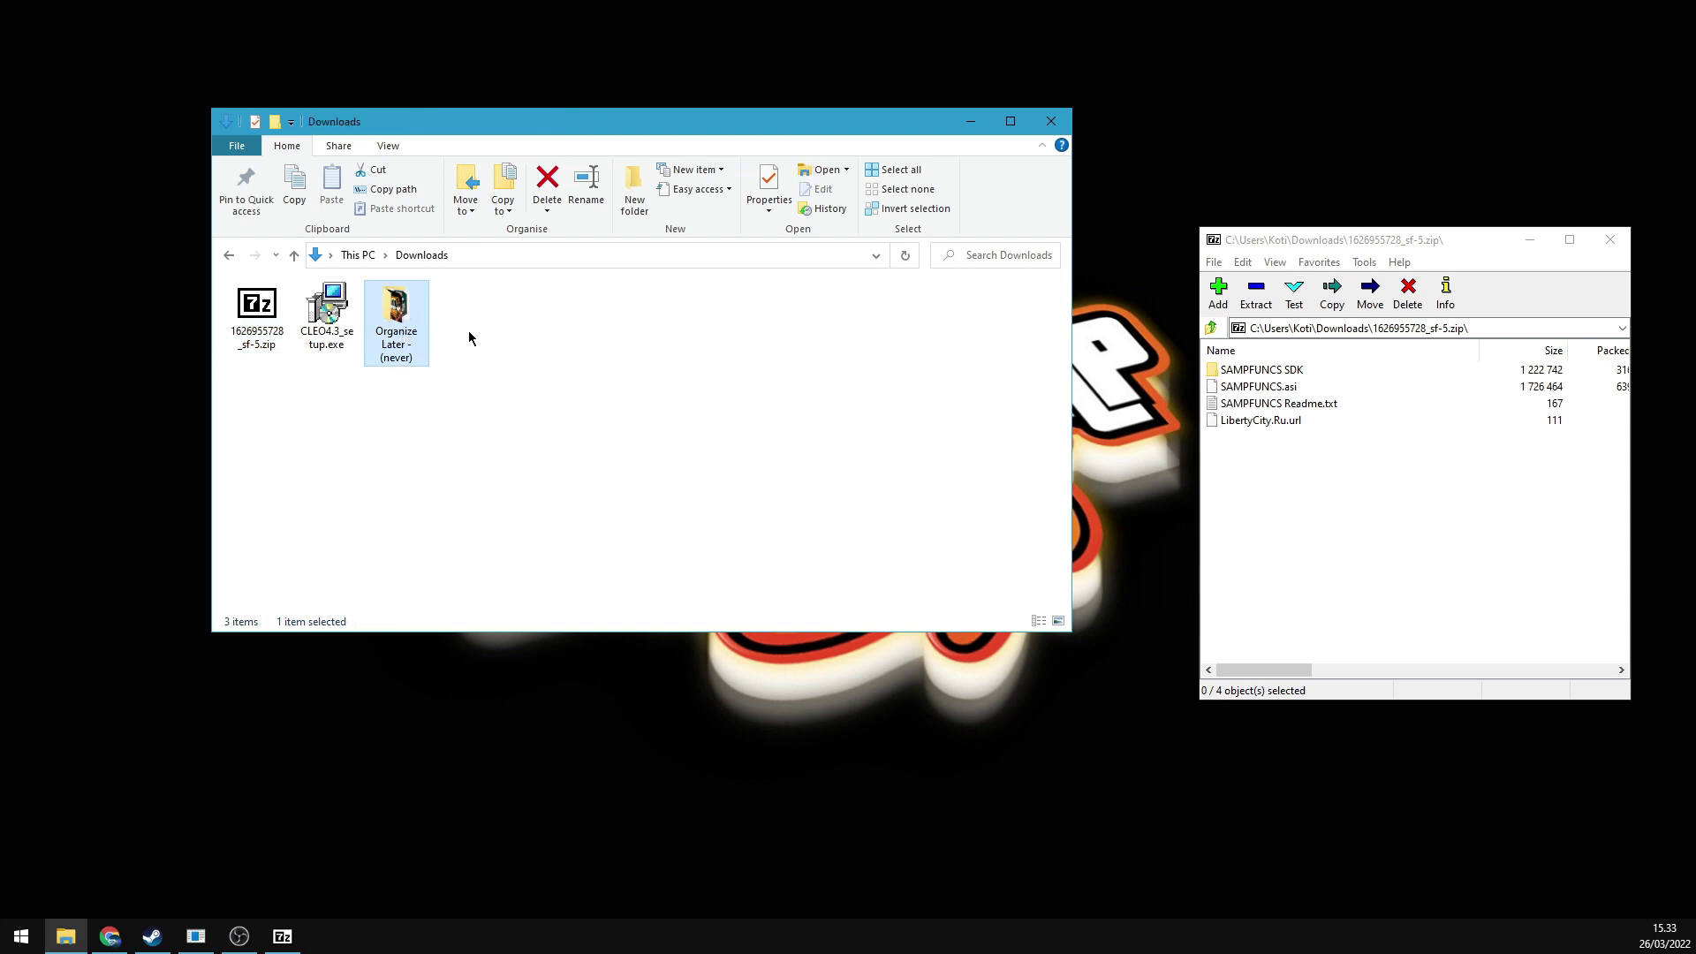
- Open the Grand Theft Auto San Andreas folder on drive E: and locate its SAMPFUNCS.asi file
click(295, 256)
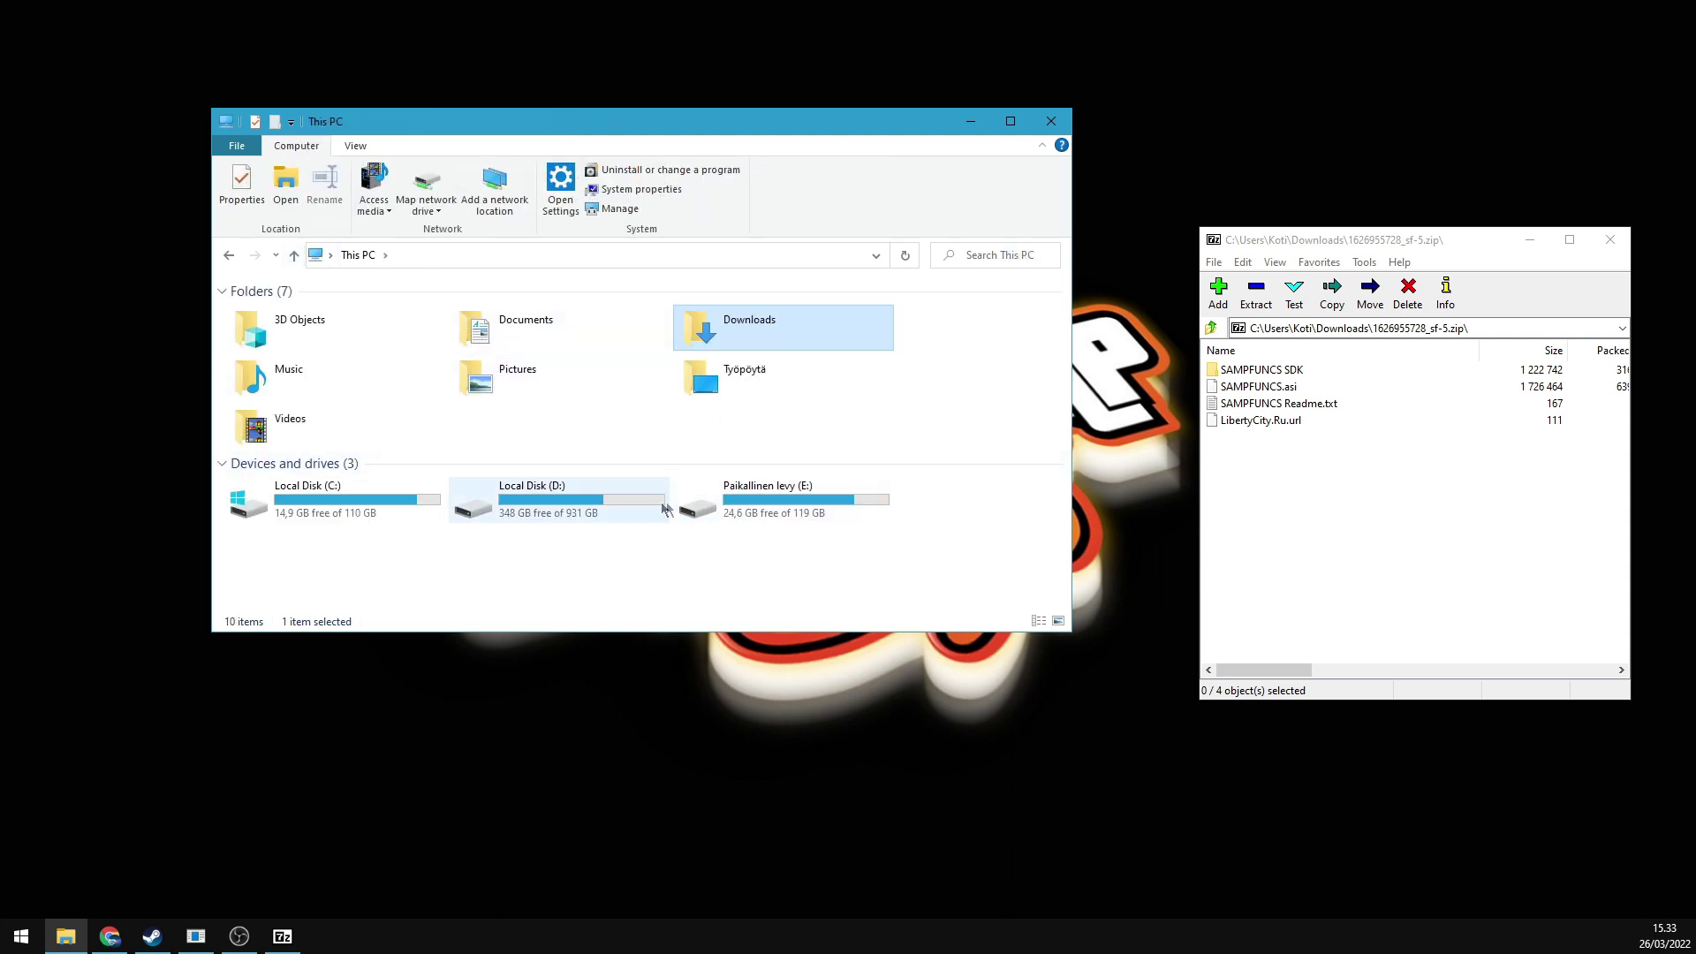
double_click(767, 511)
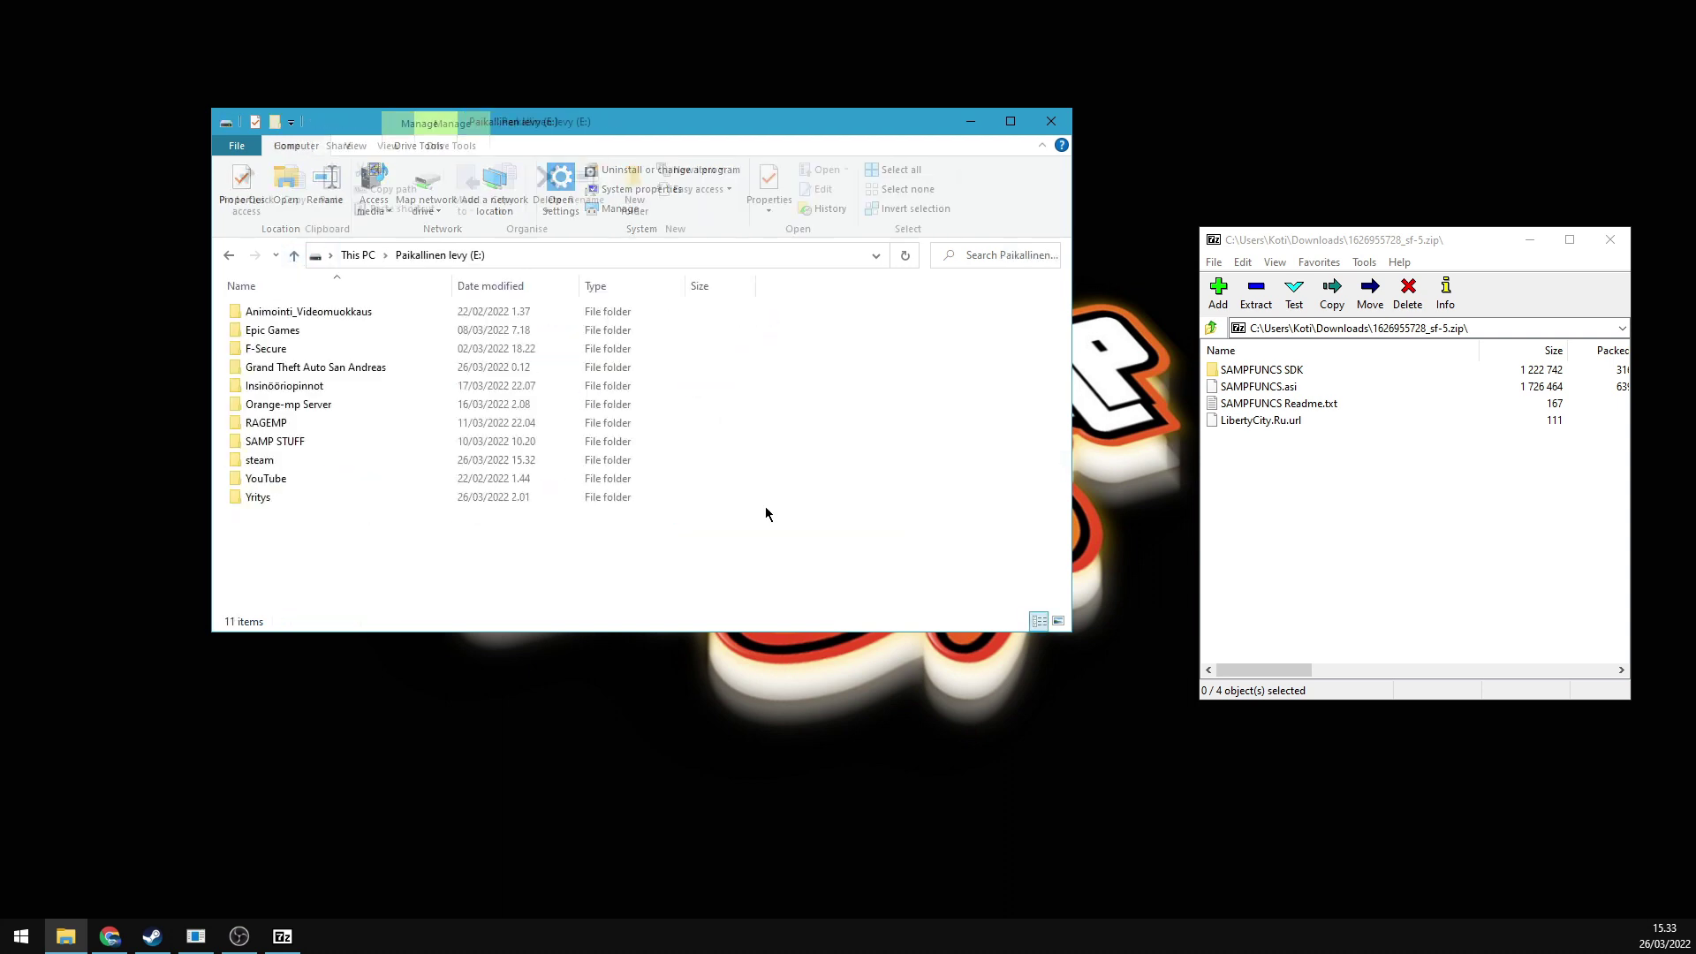
double_click(305, 368)
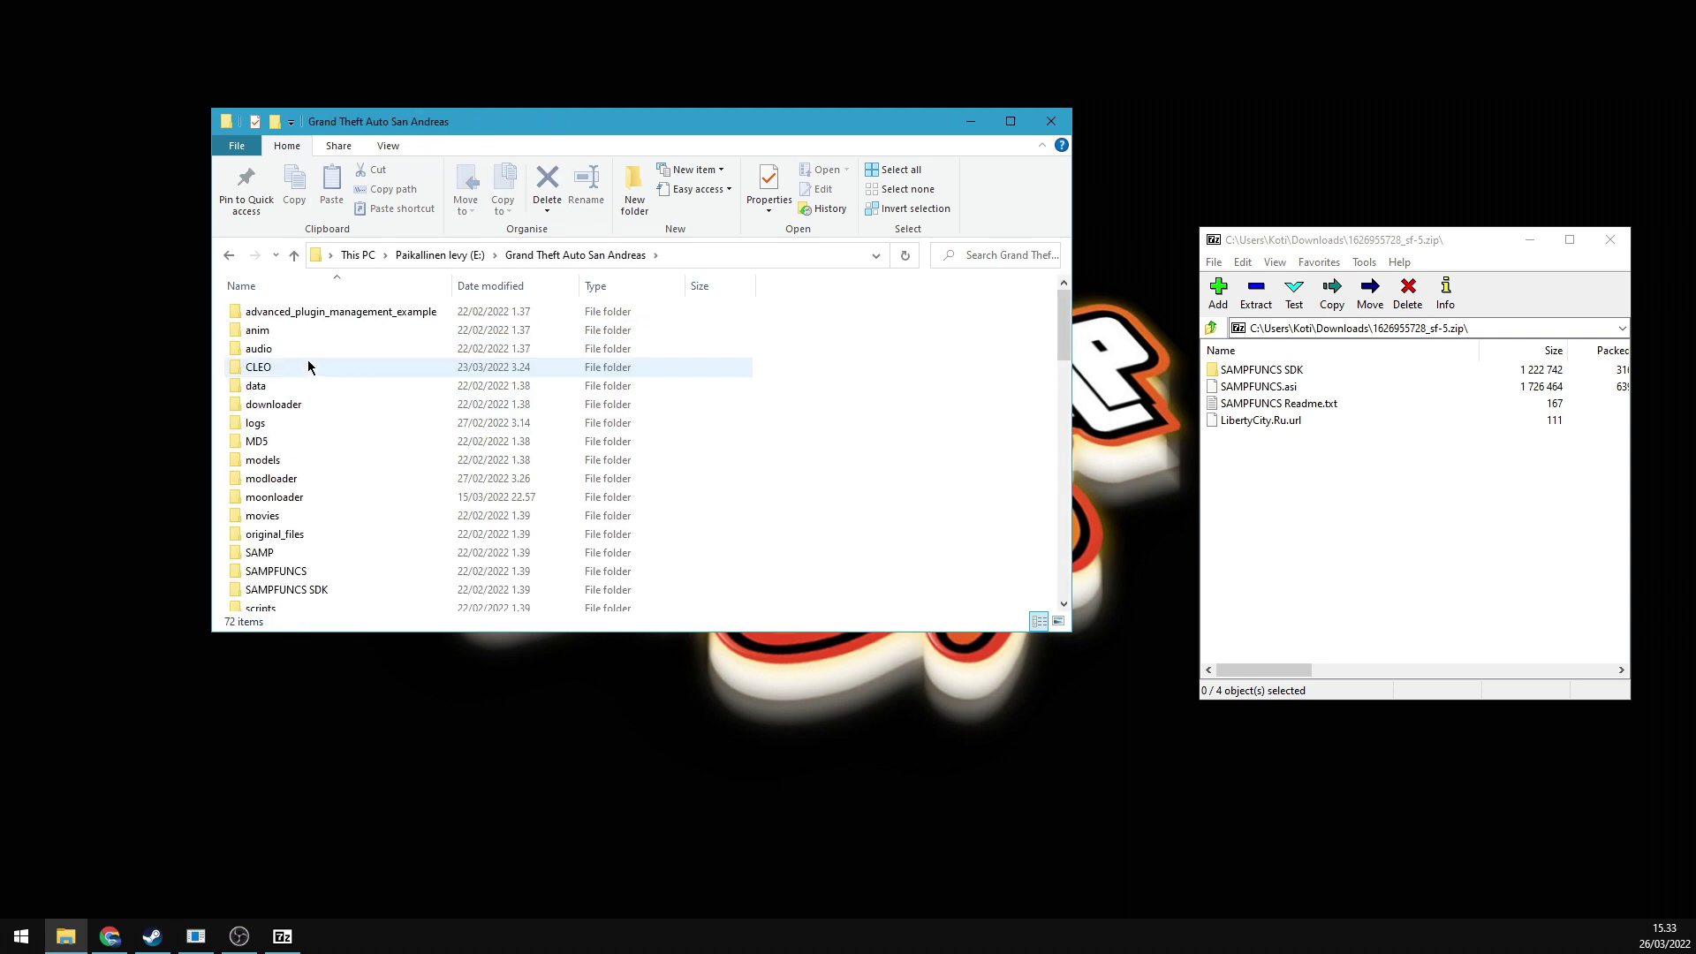
scroll(315, 380, down, 4)
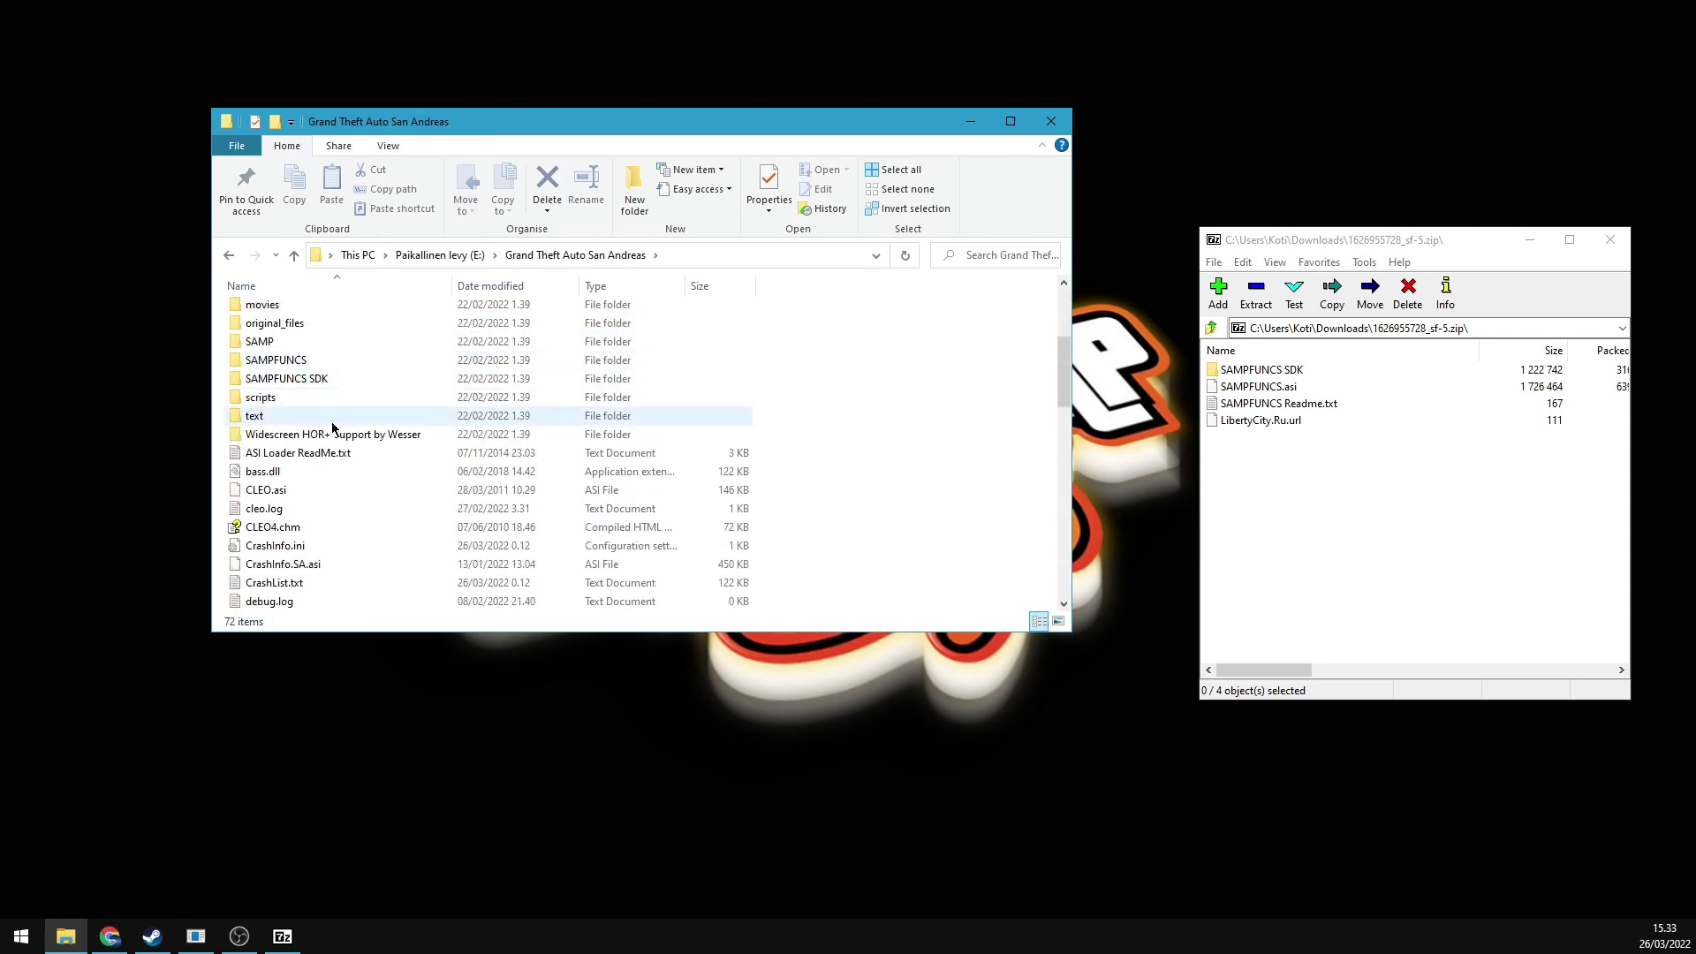
scroll(332, 420, down, 6)
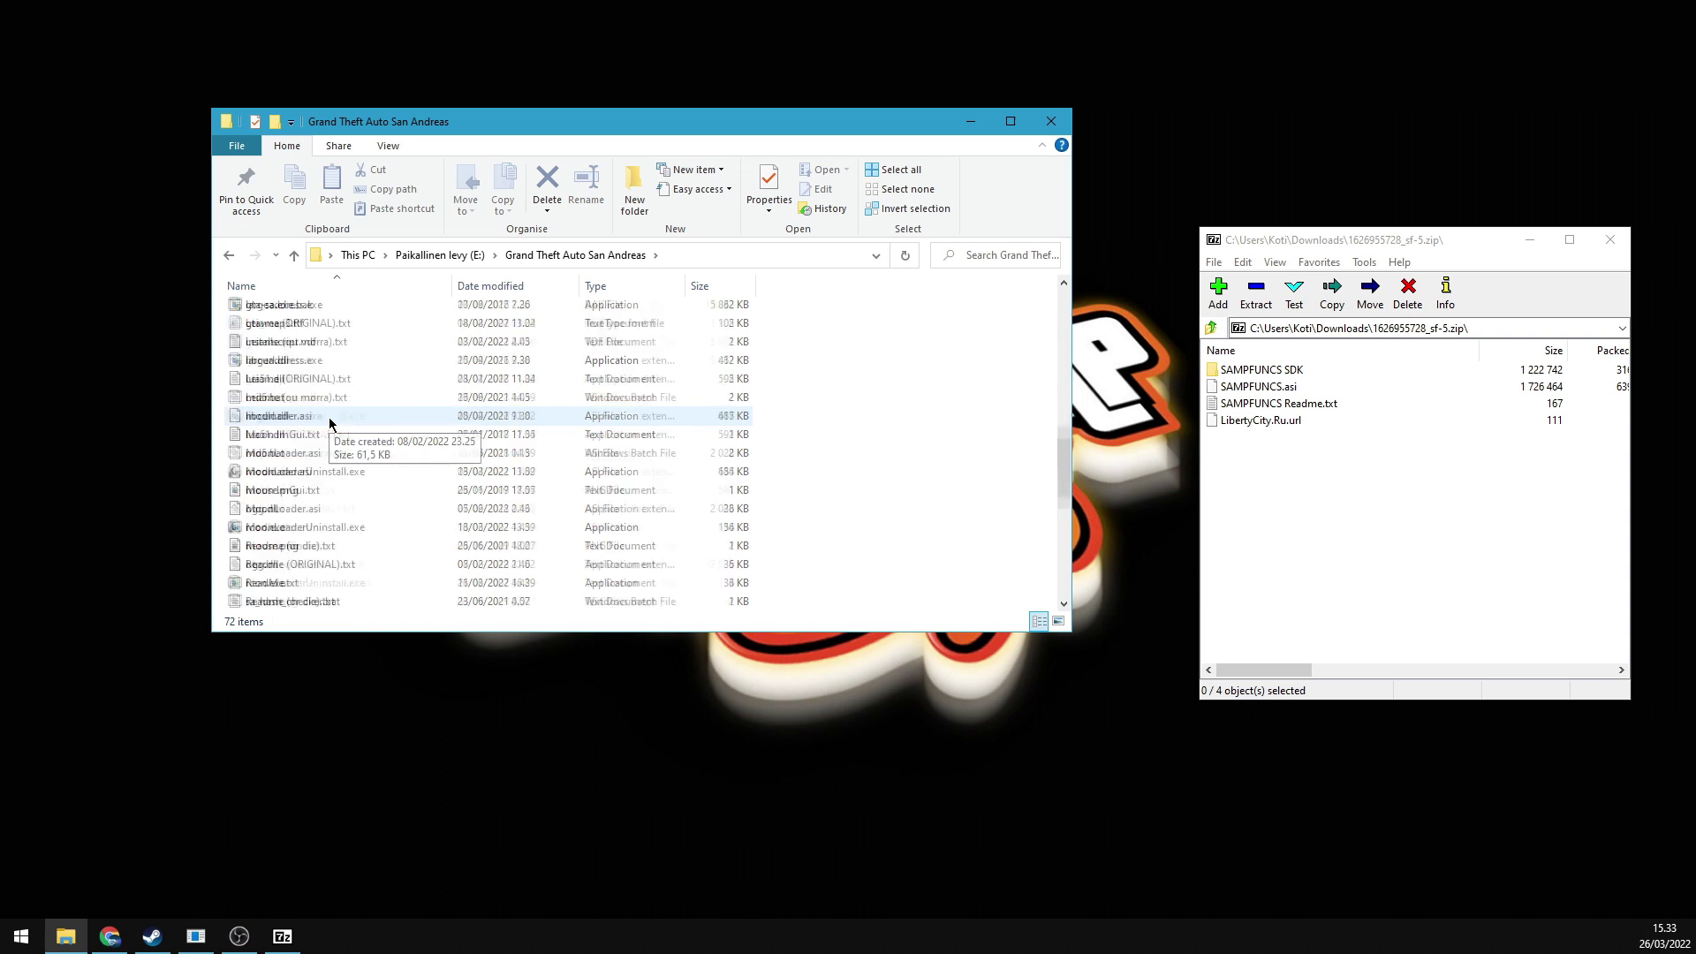
scroll(329, 417, down, 6)
click(304, 495)
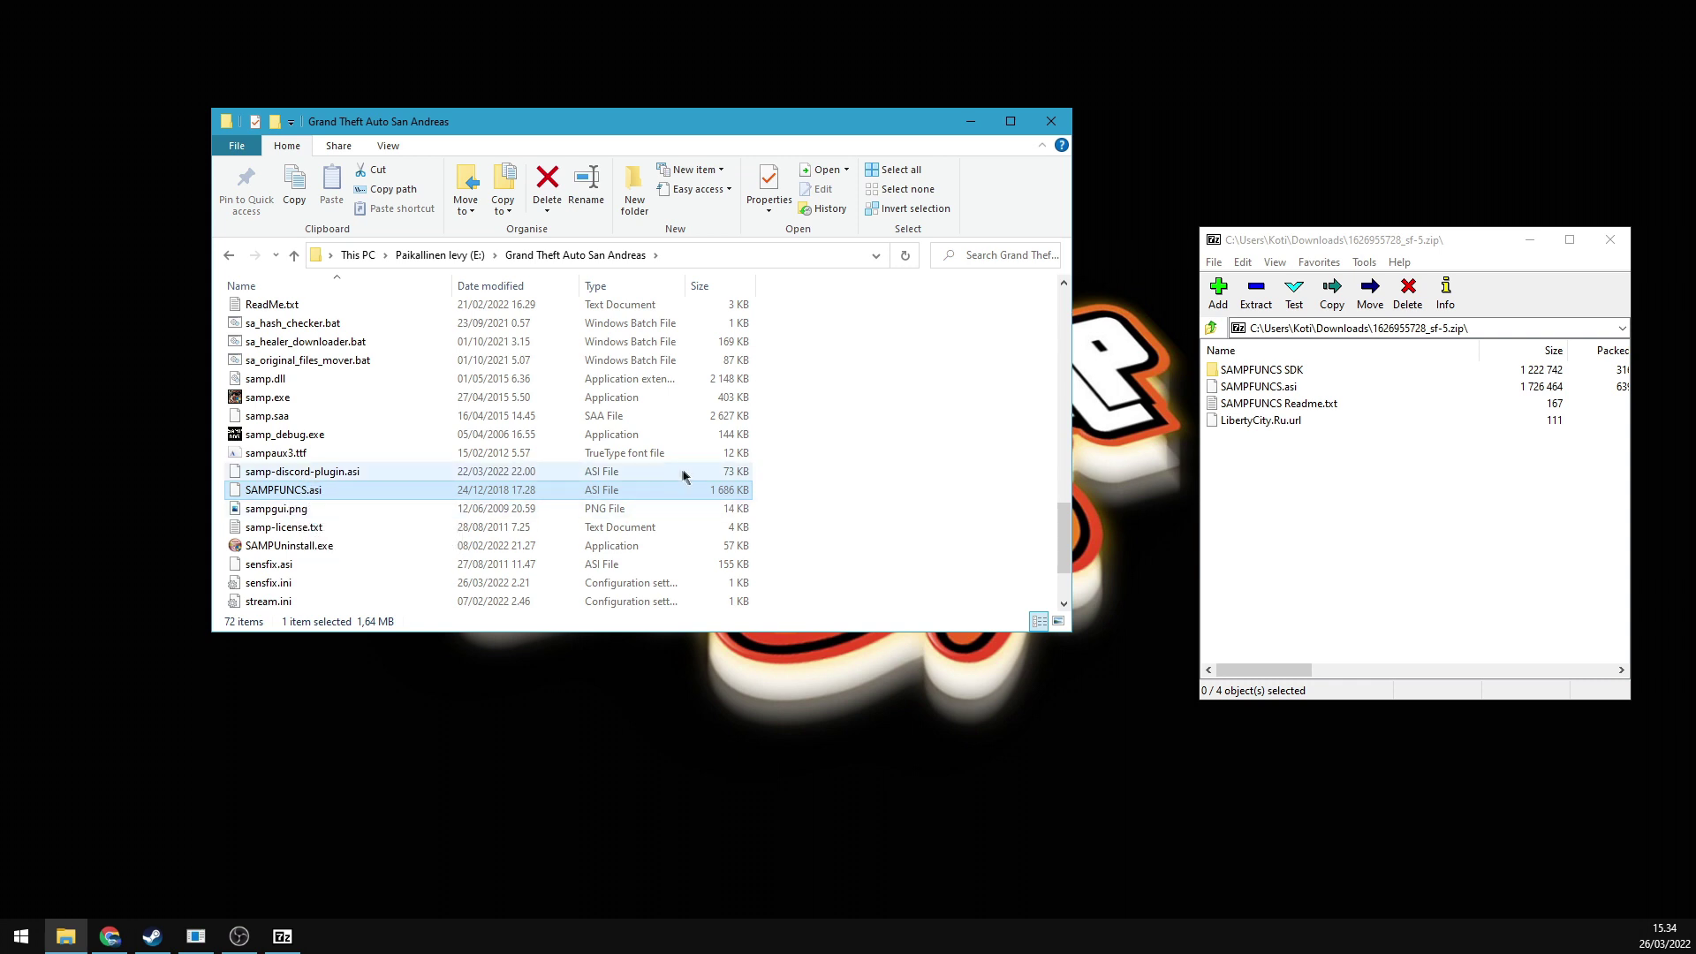
scroll(428, 509, down, 2)
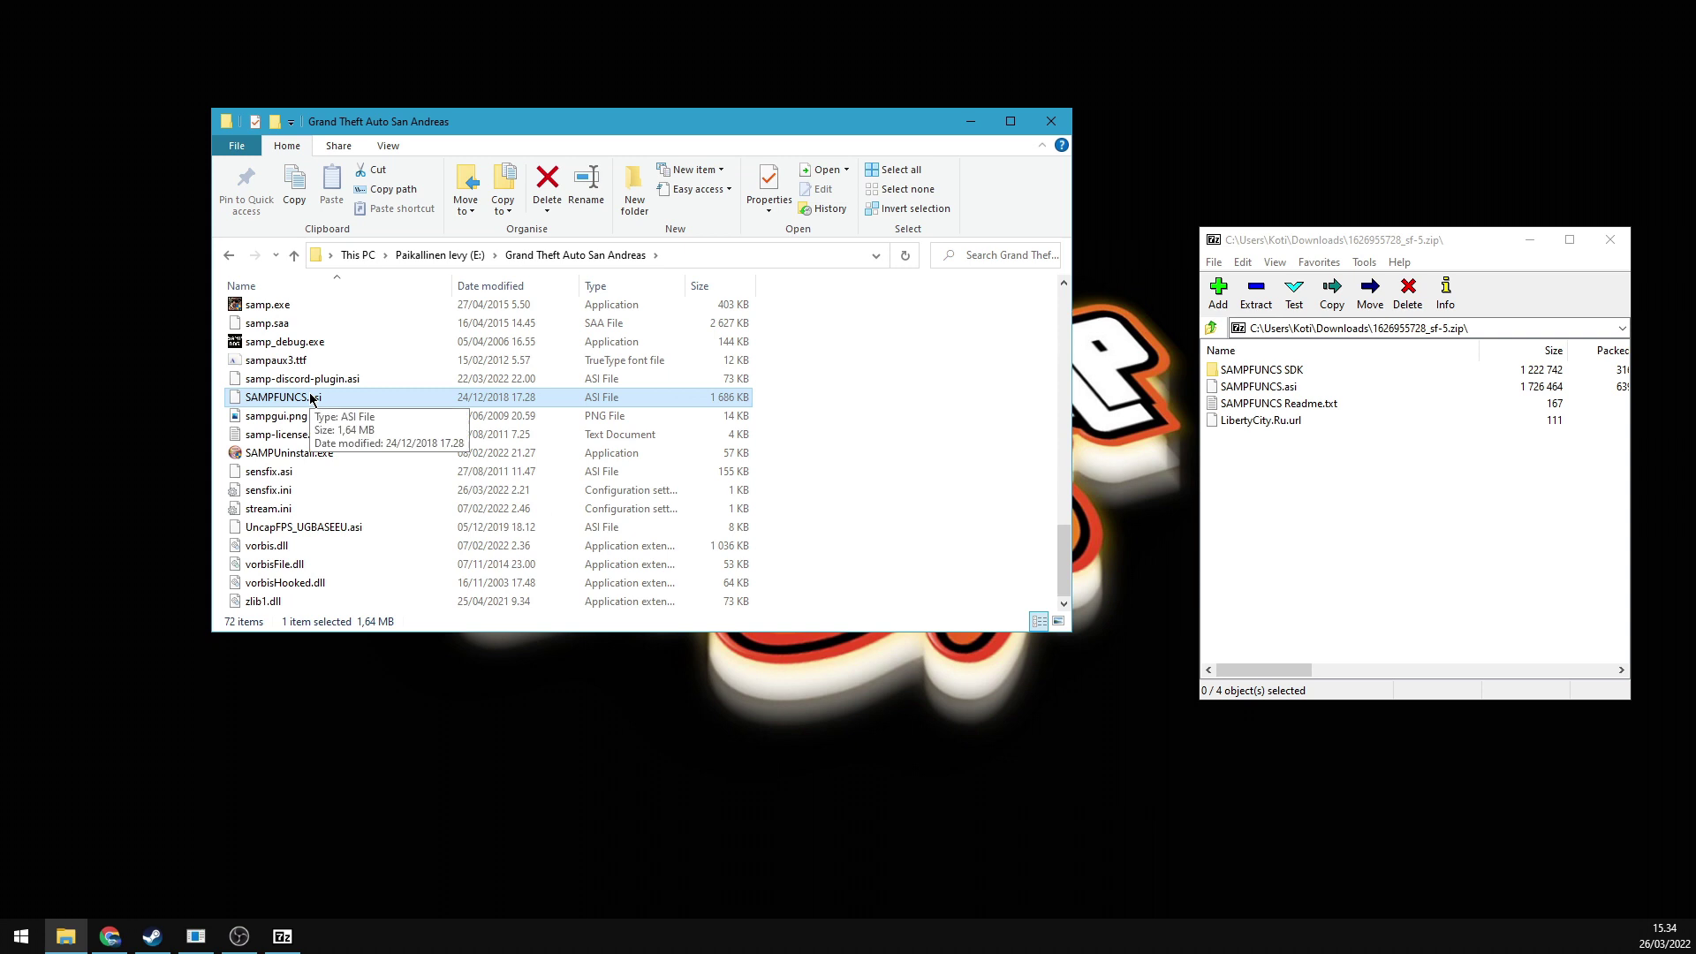
- Bring the archive window next to the game folder's file list and examine the subfolders of SAMPFUNCS SDK
drag(1370, 241, 1019, 198)
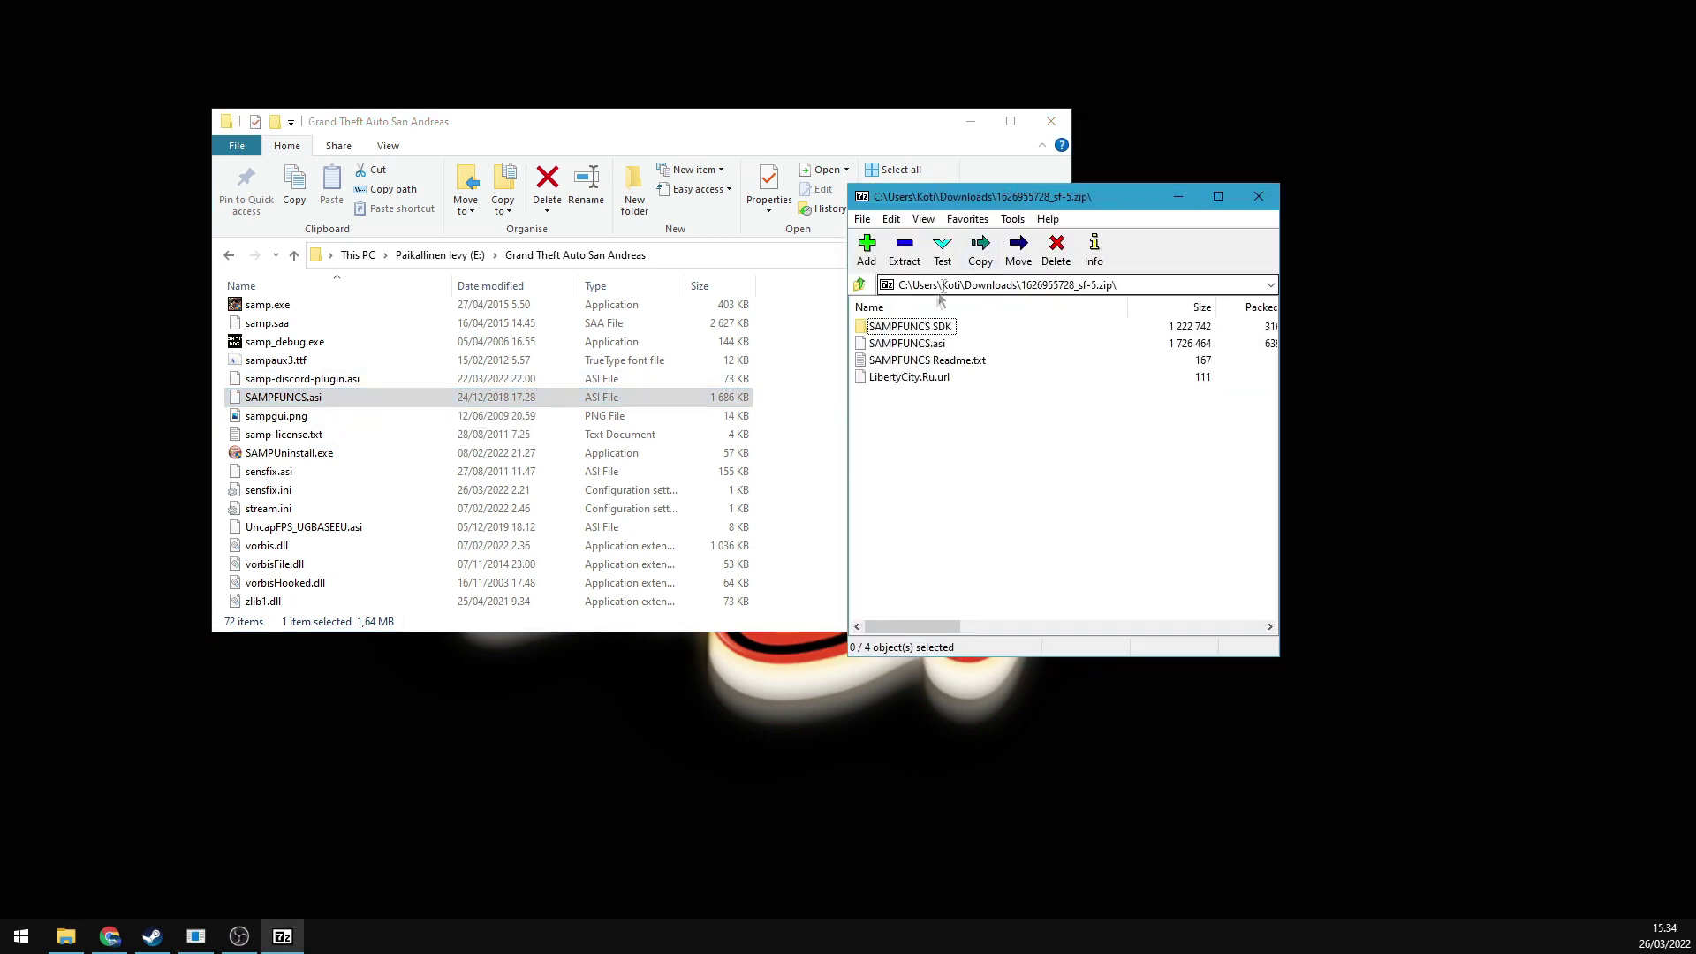
click(866, 346)
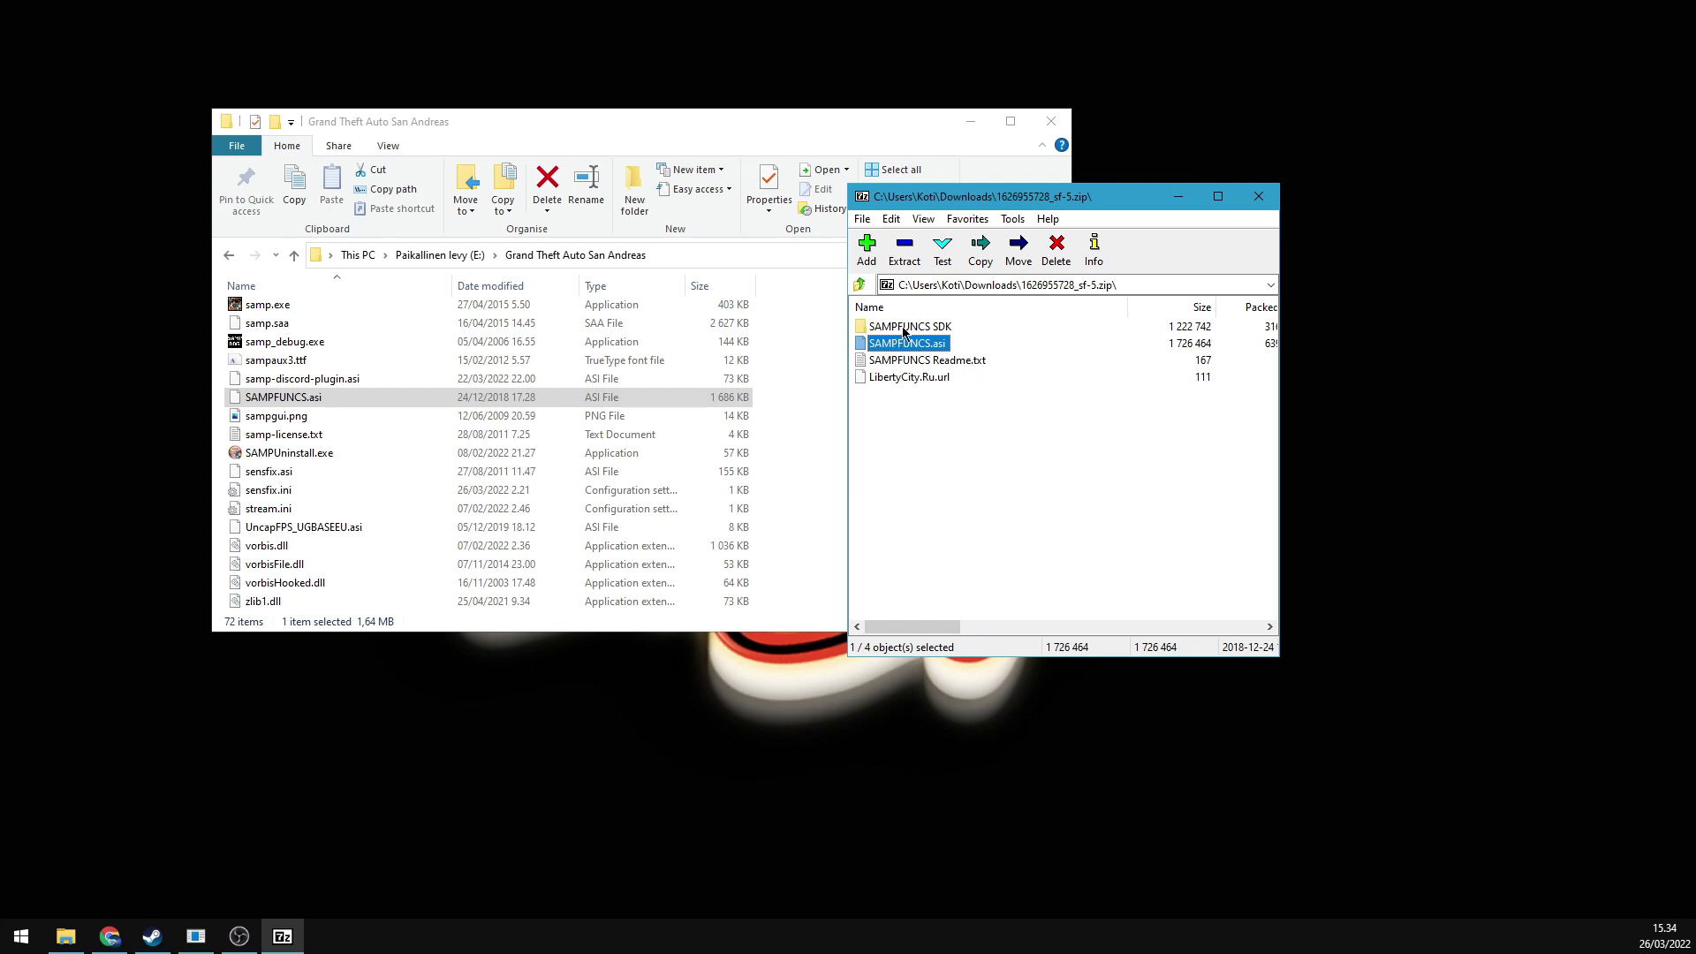
double_click(904, 328)
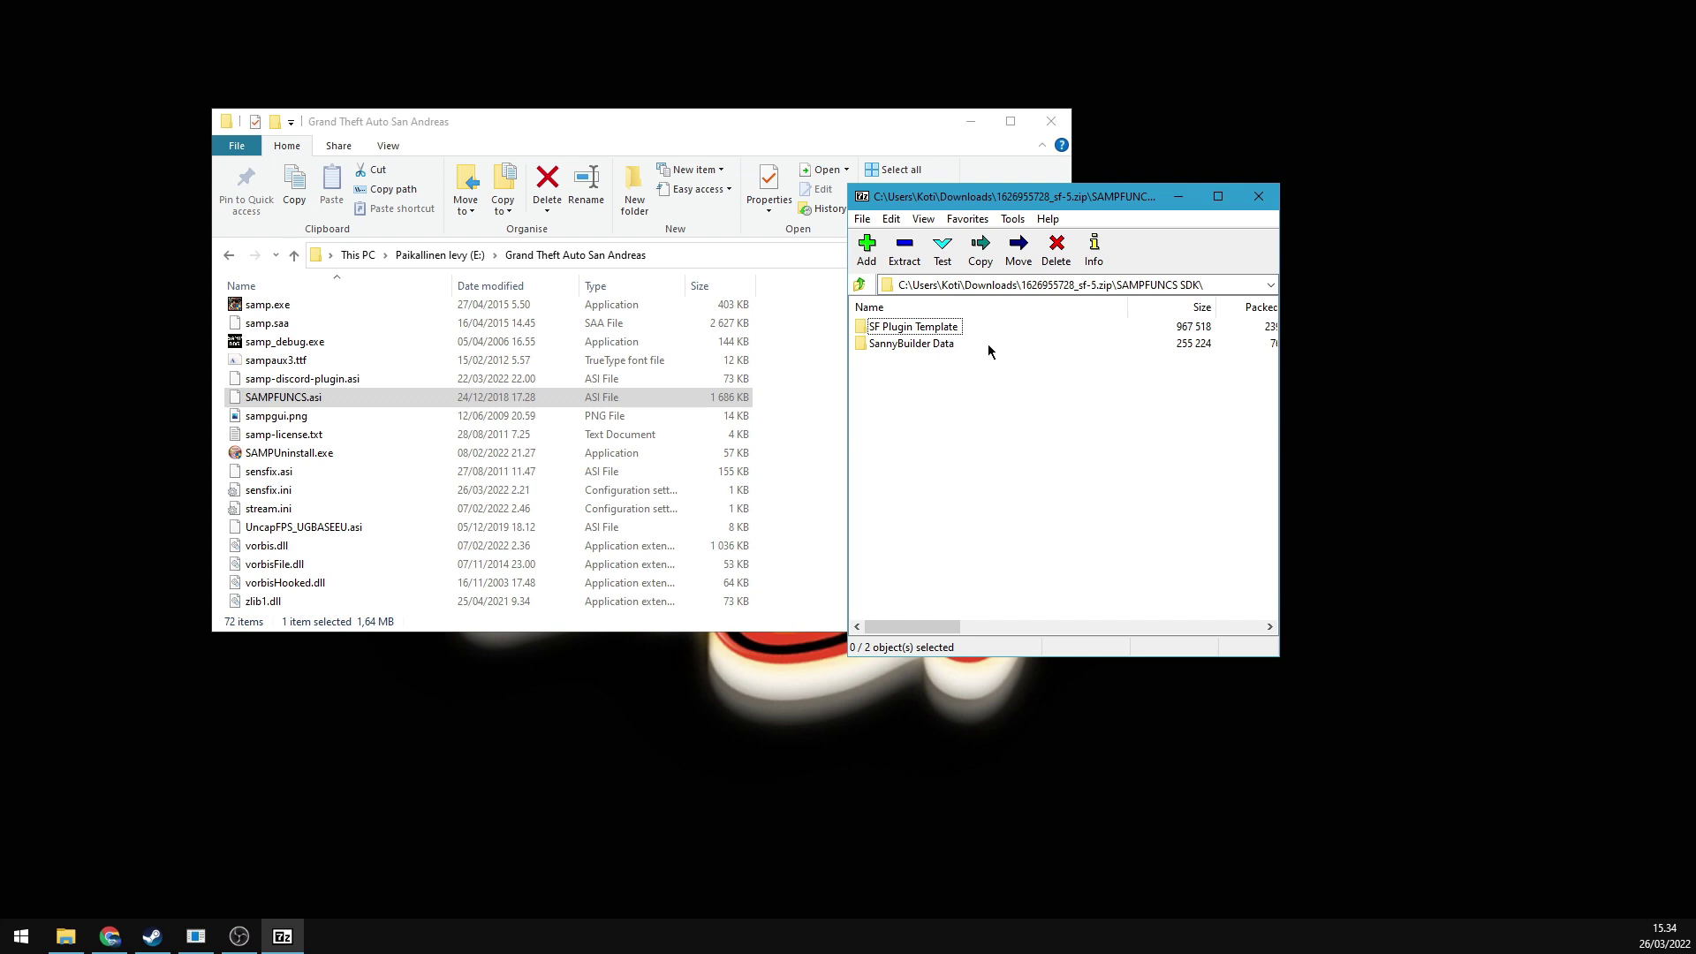
click(922, 347)
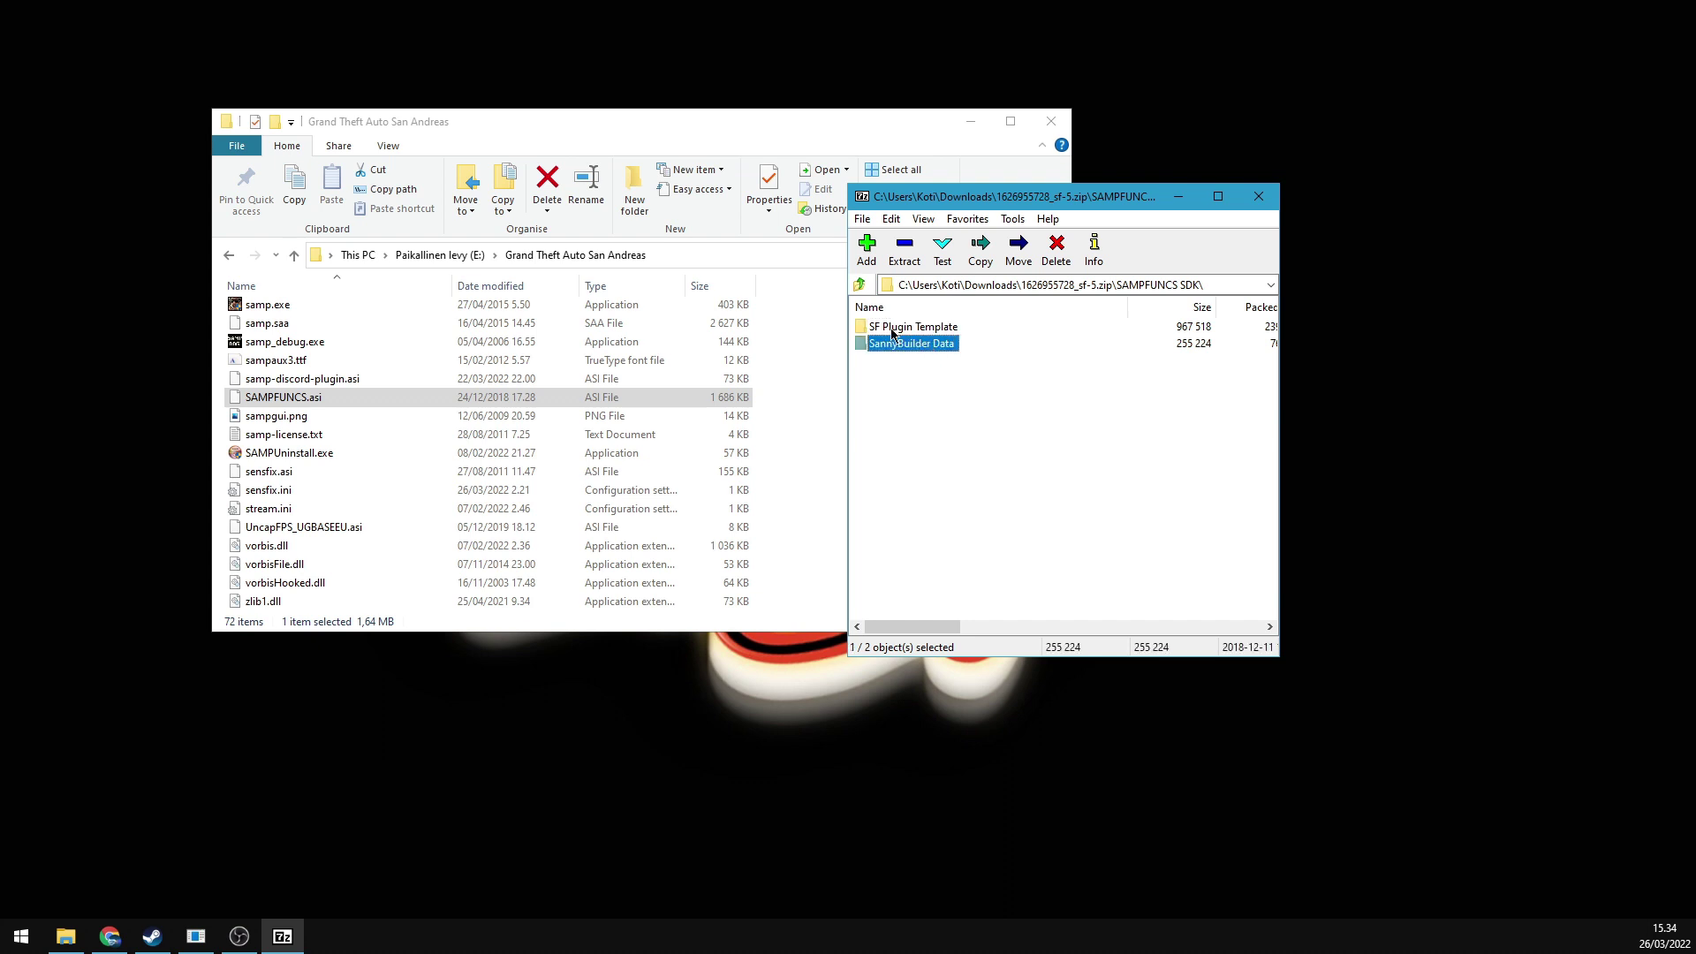
click(893, 329)
click(893, 344)
click(859, 286)
drag(889, 389, 897, 428)
double_click(893, 328)
double_click(895, 344)
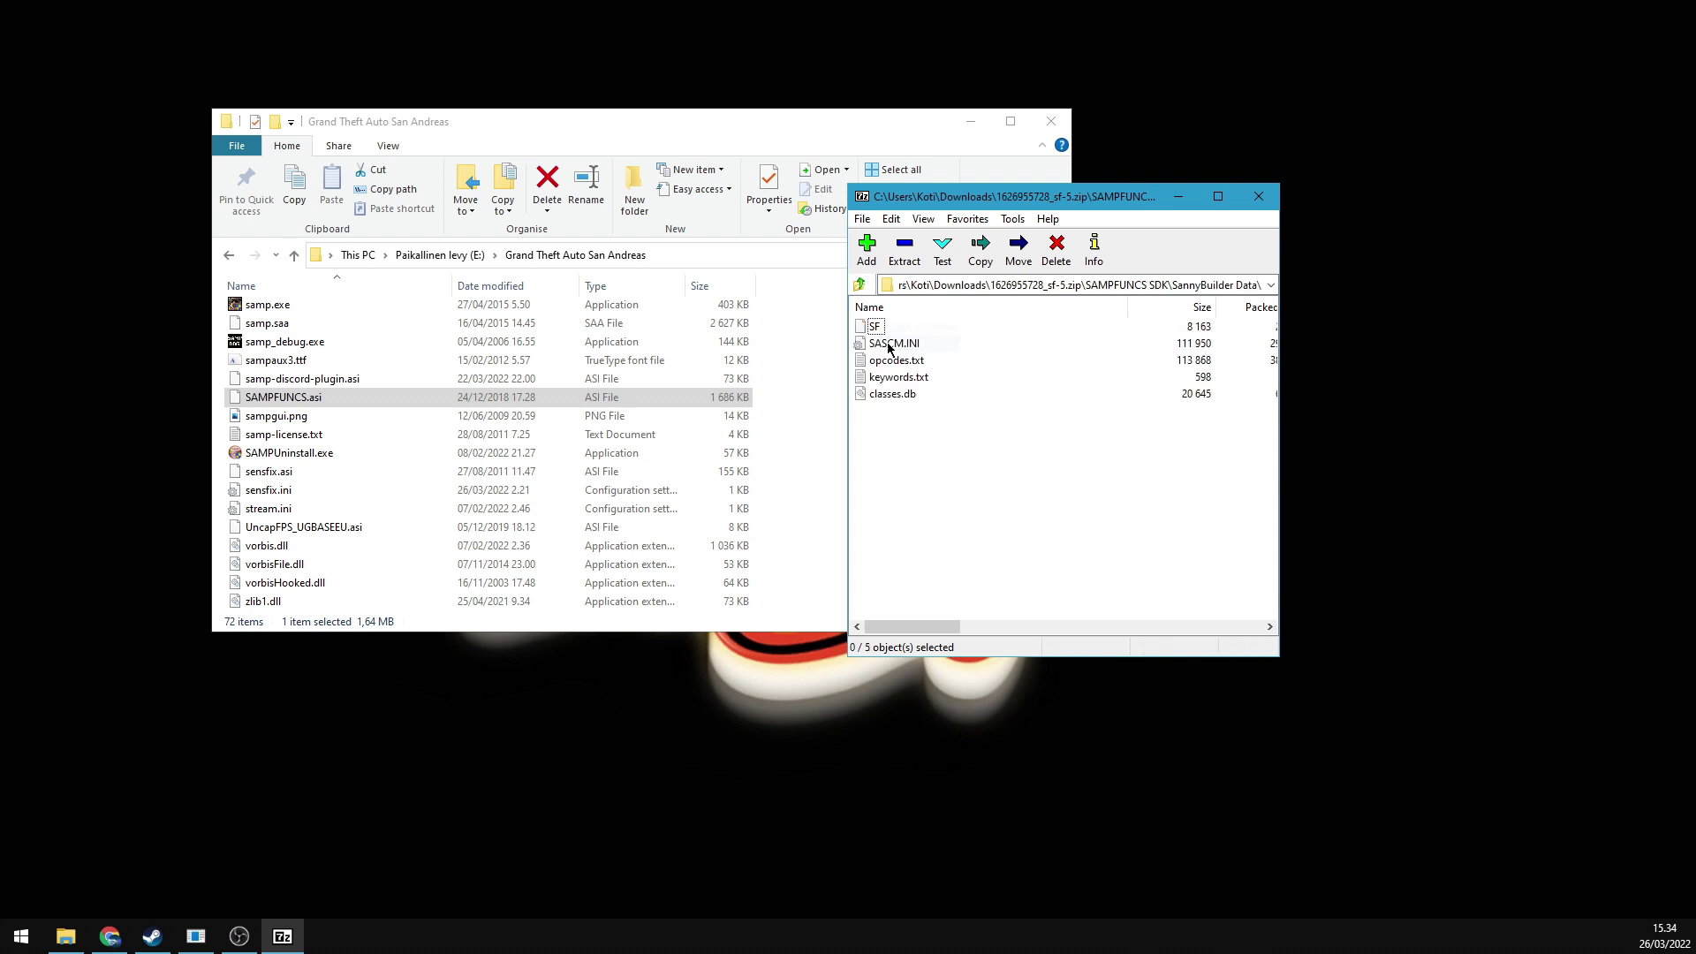
click(860, 284)
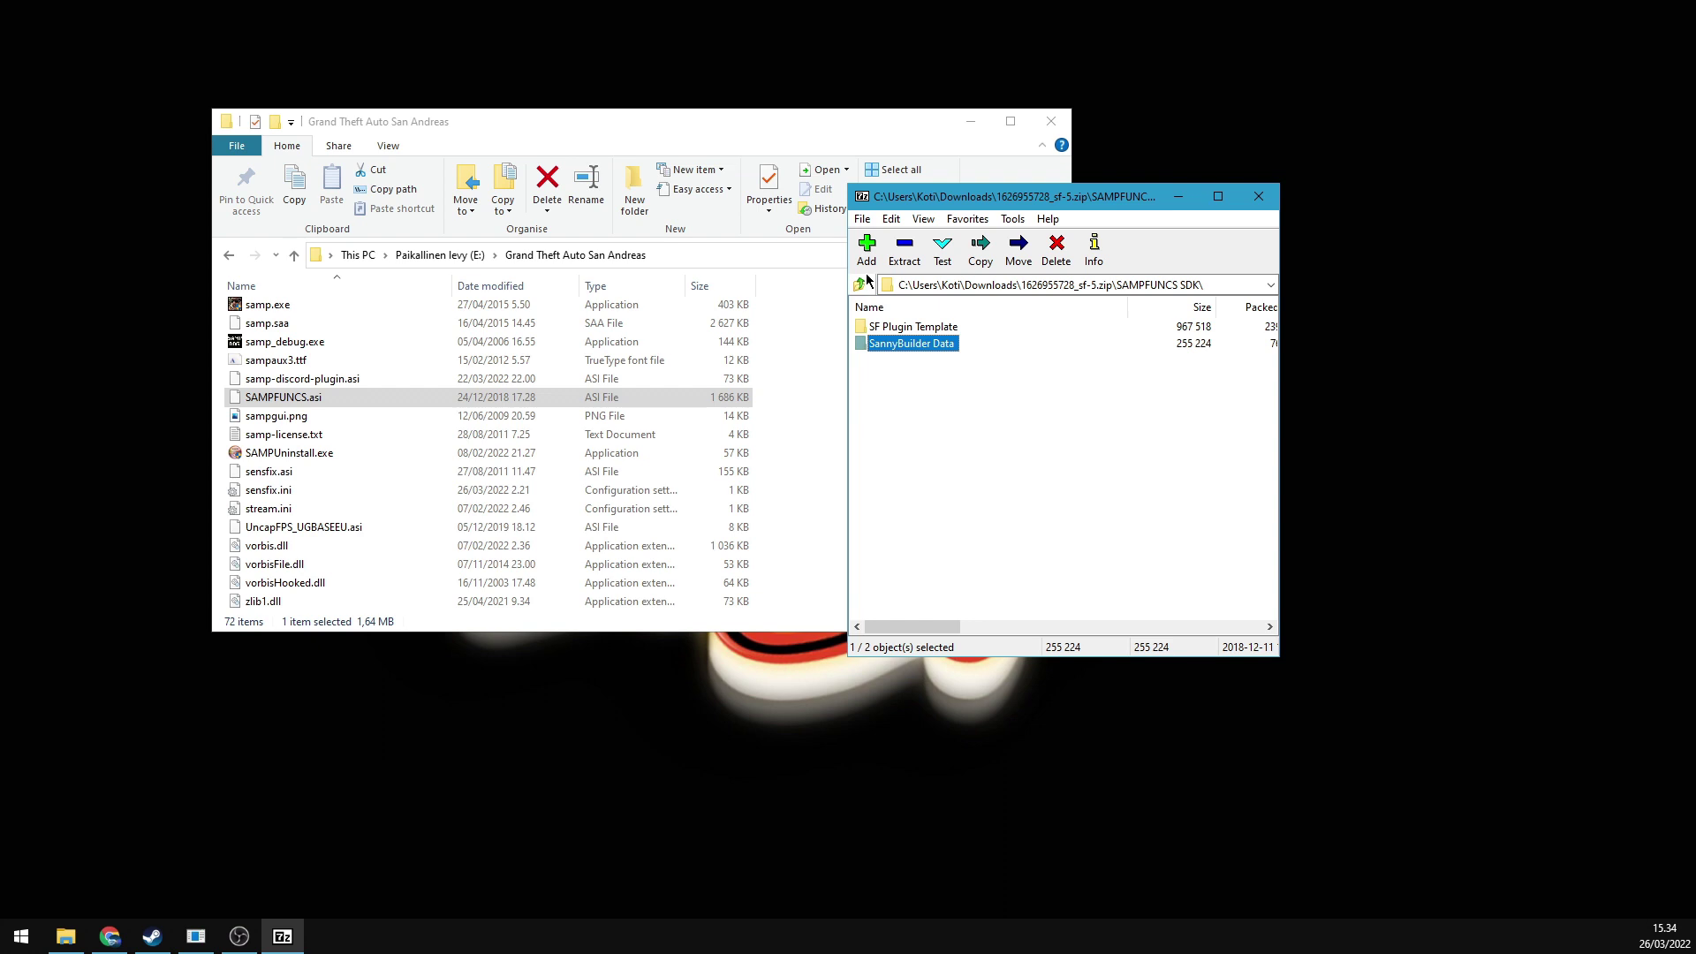
- Select all files in the archive's SannyBuilder Data folder and look through the game folder's file list
double_click(889, 345)
drag(902, 421, 877, 328)
scroll(341, 437, up, 8)
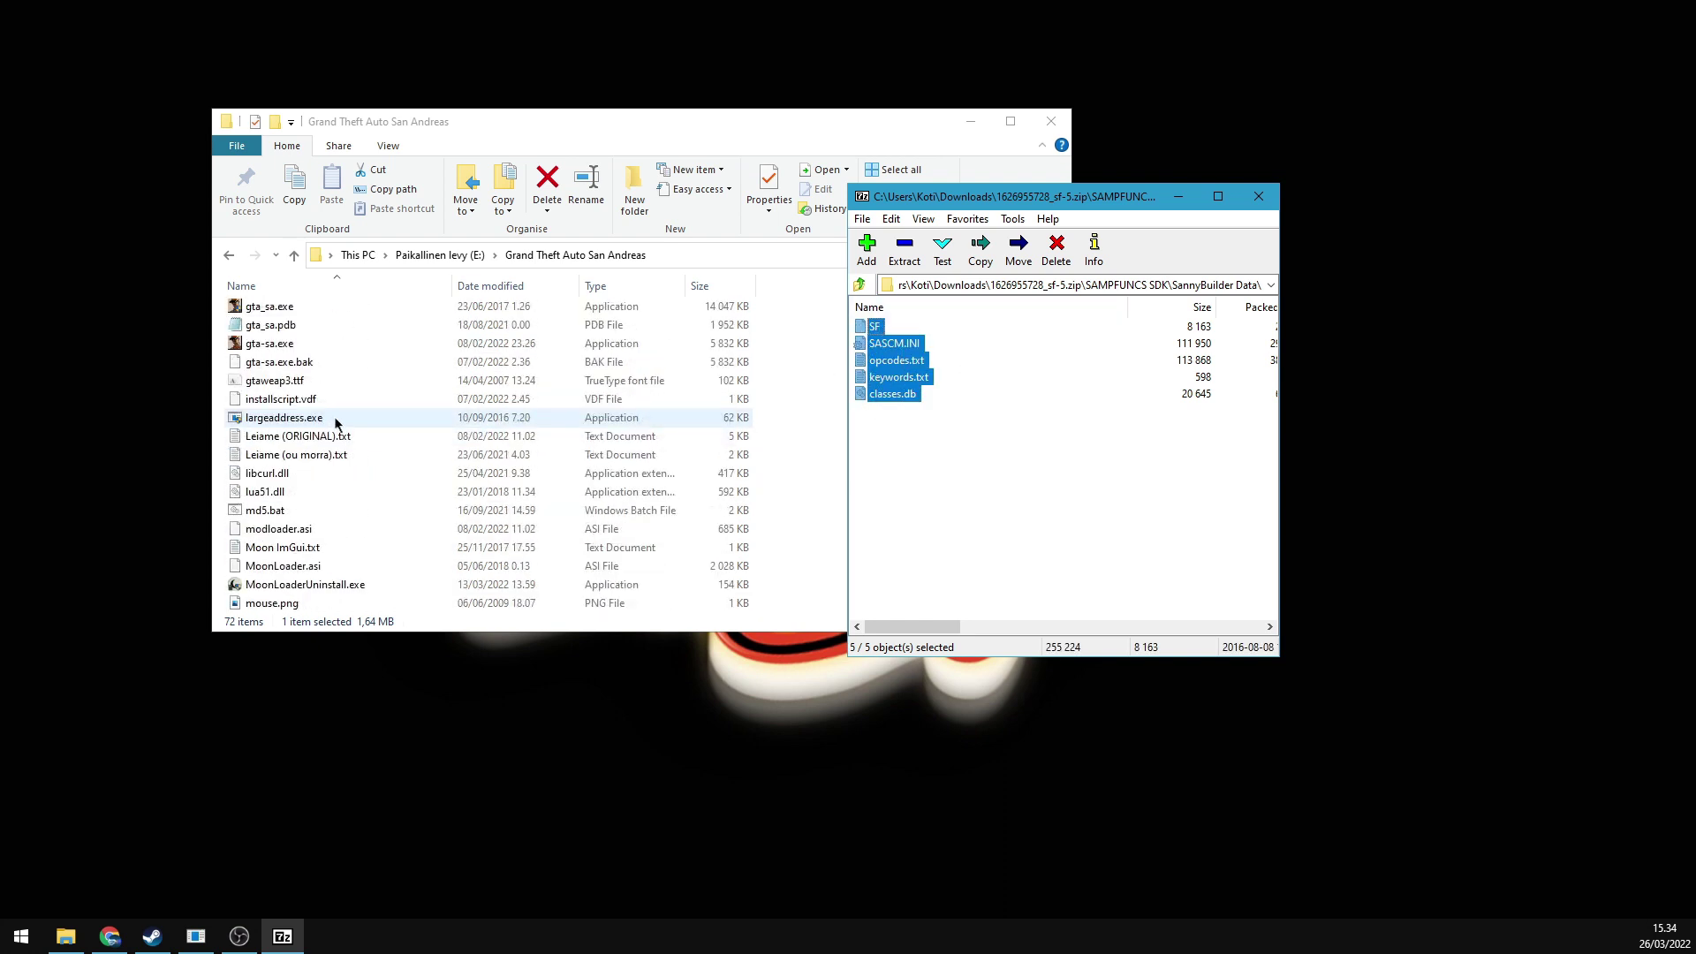
scroll(332, 417, down, 3)
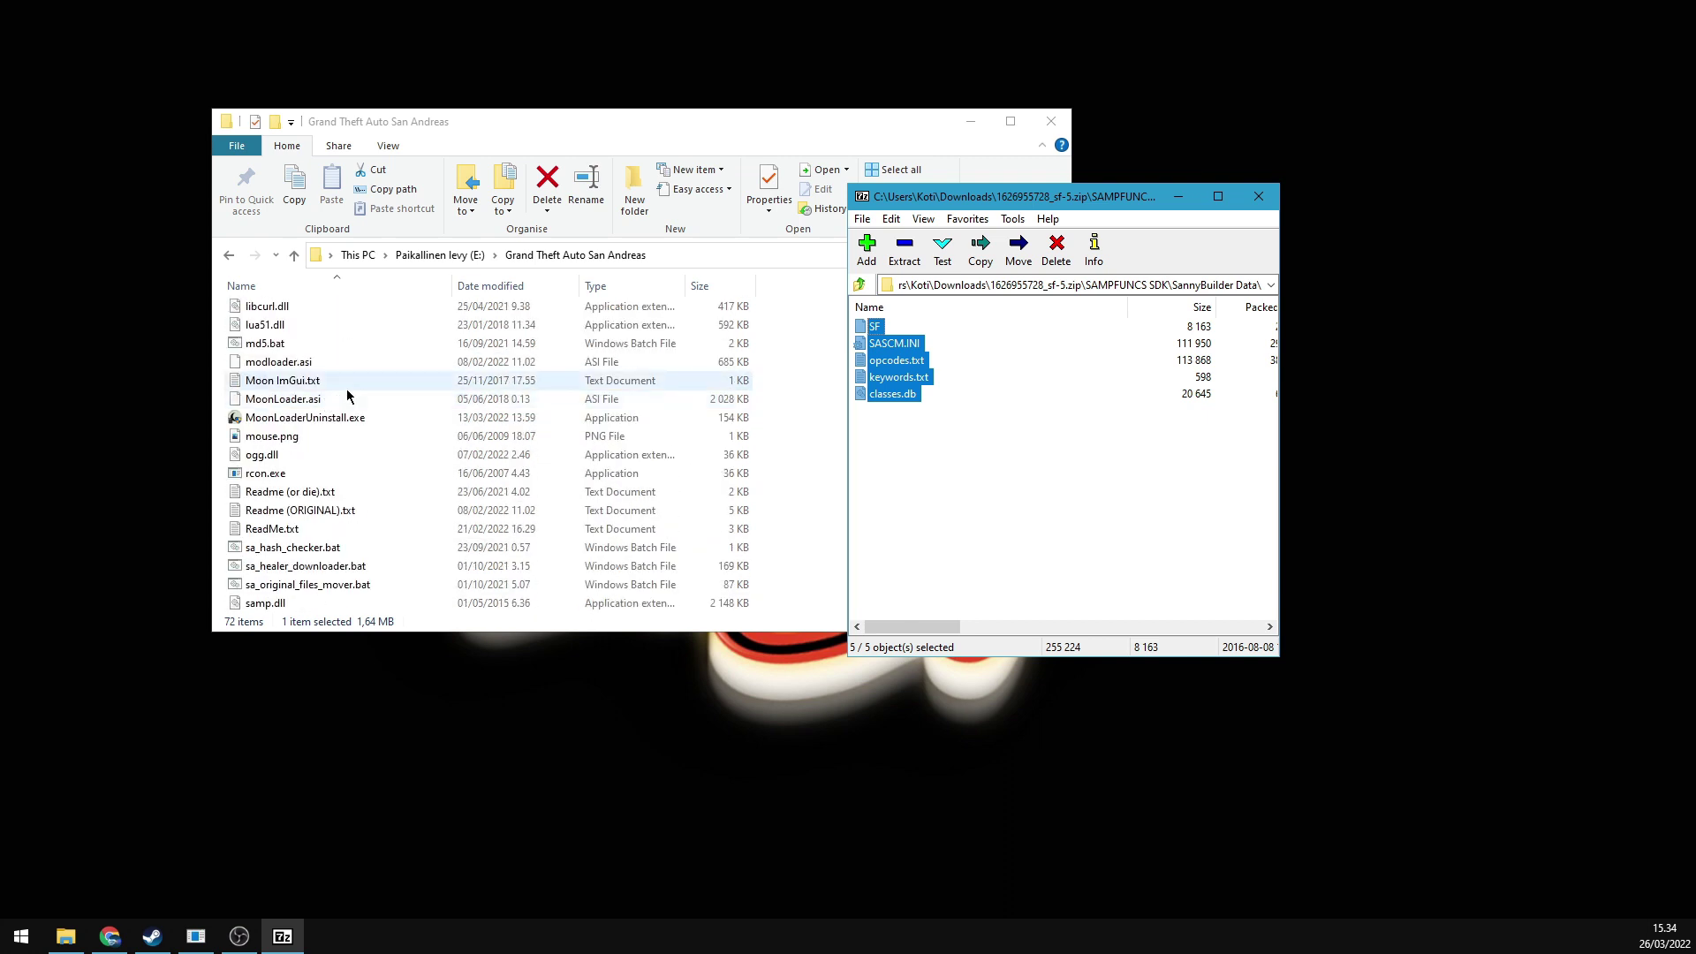
- Copy SAMPFUNCS.asi from the archive's root into the Grand Theft Auto San Andreas folder, replacing the existing file
click(860, 285)
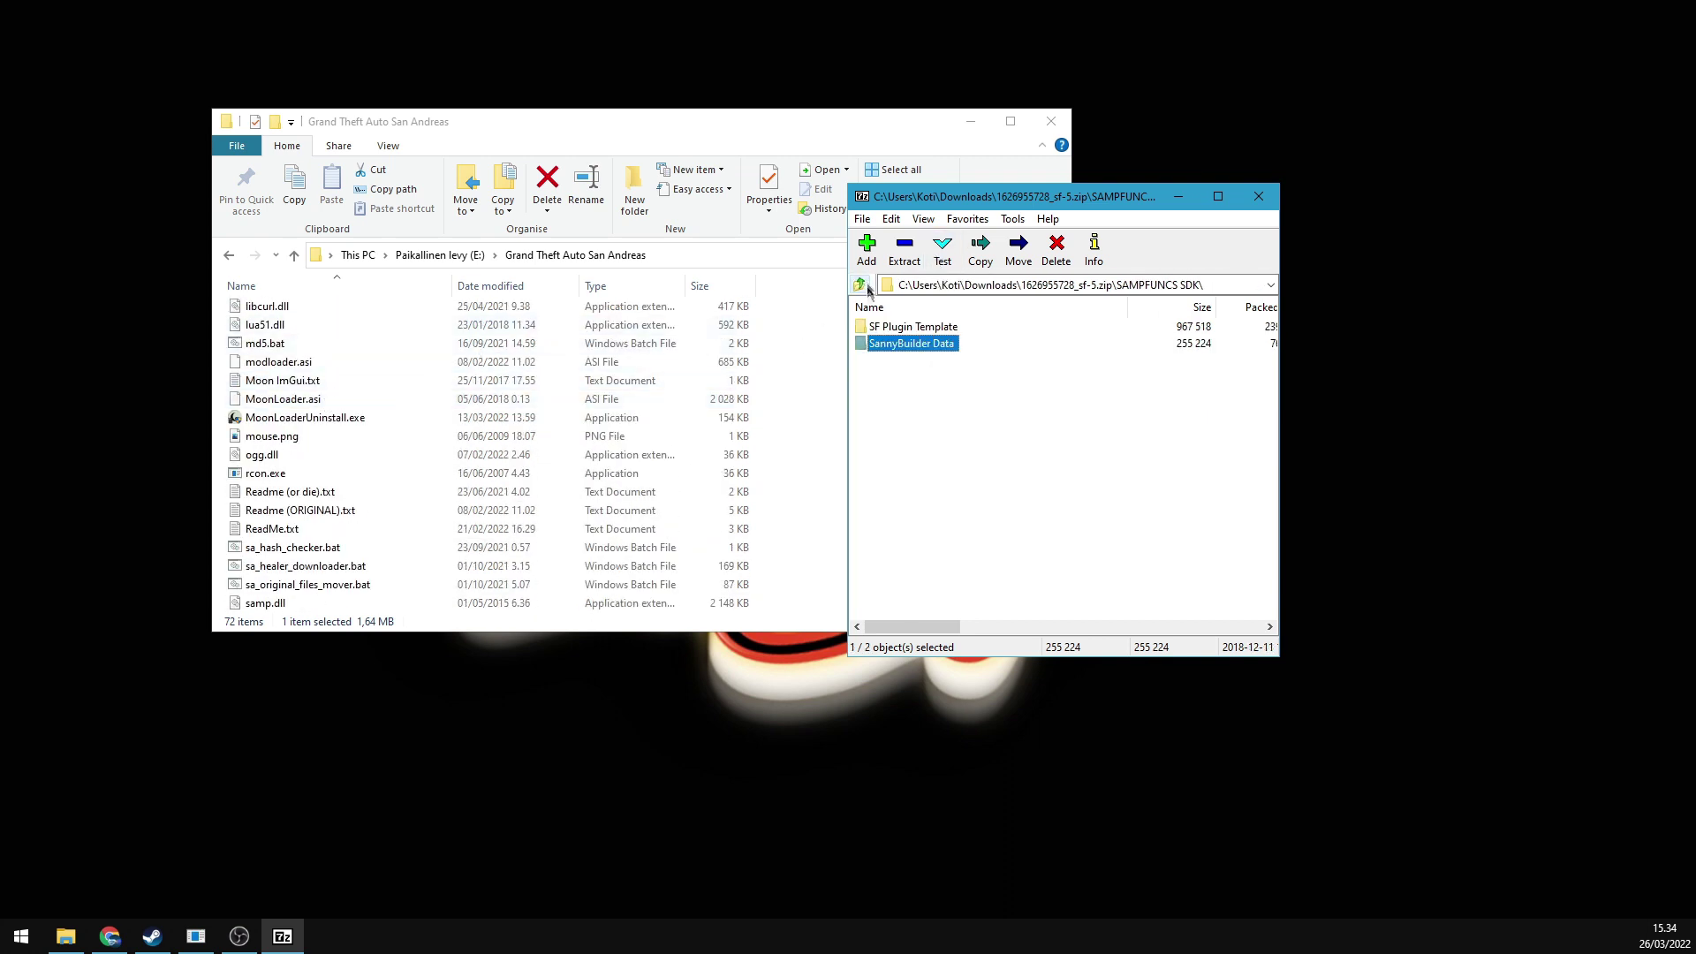
click(860, 284)
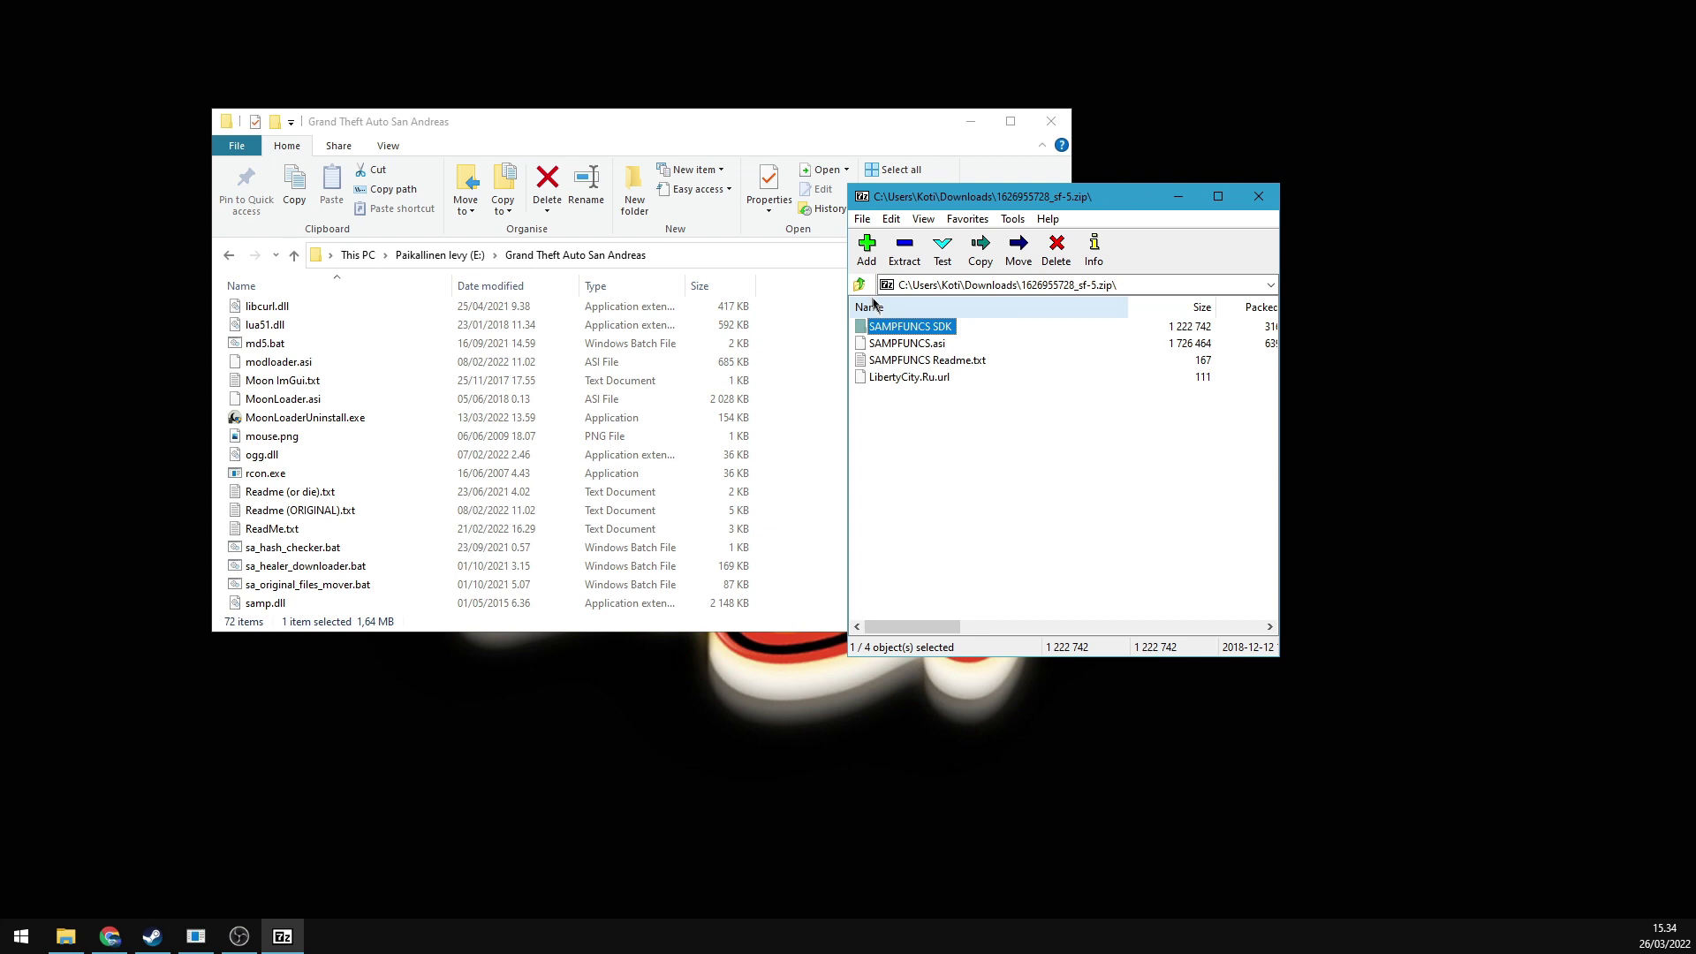
click(931, 415)
click(908, 345)
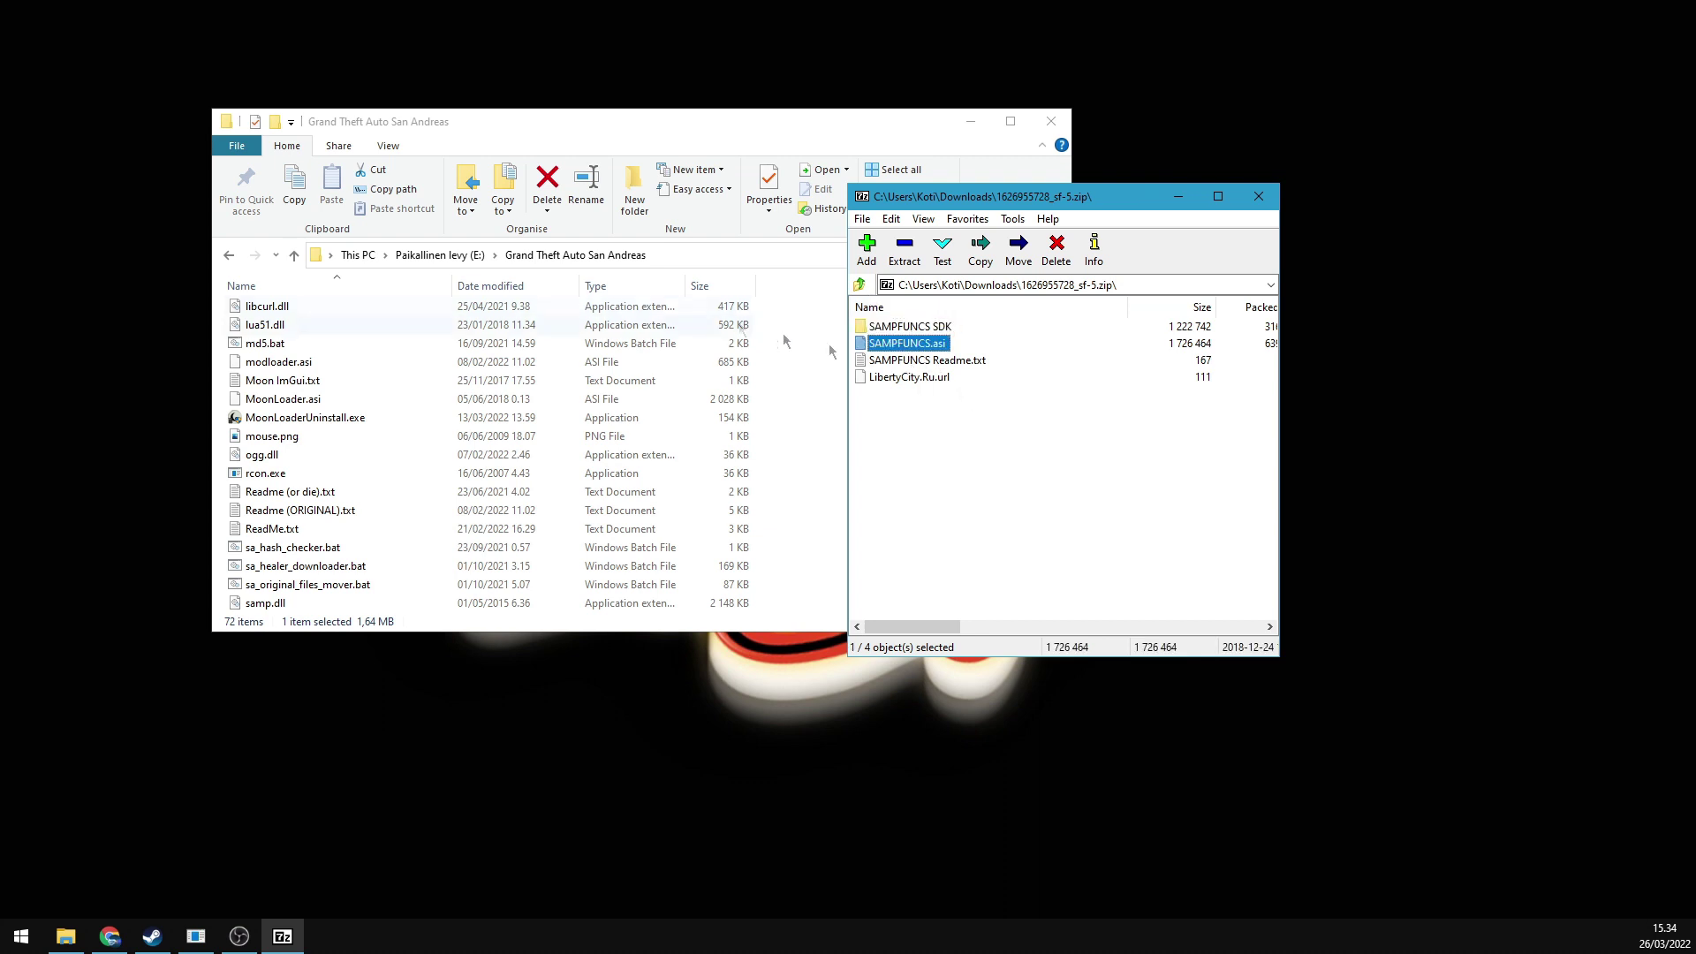
drag(908, 344, 604, 433)
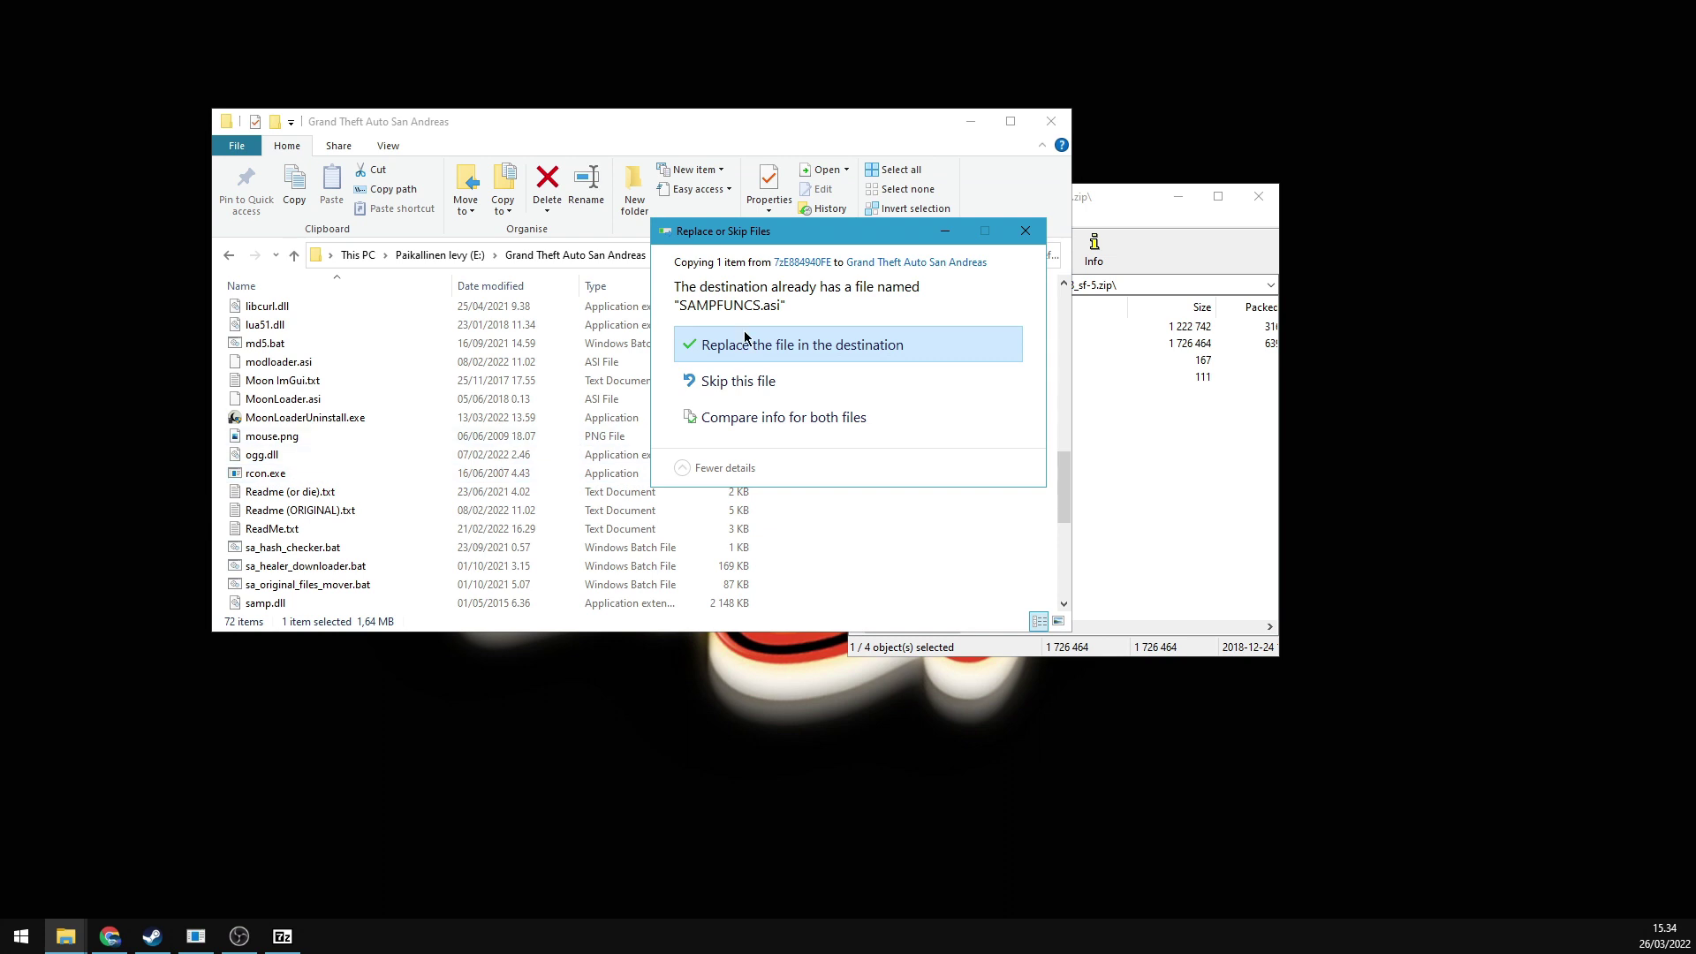
click(742, 342)
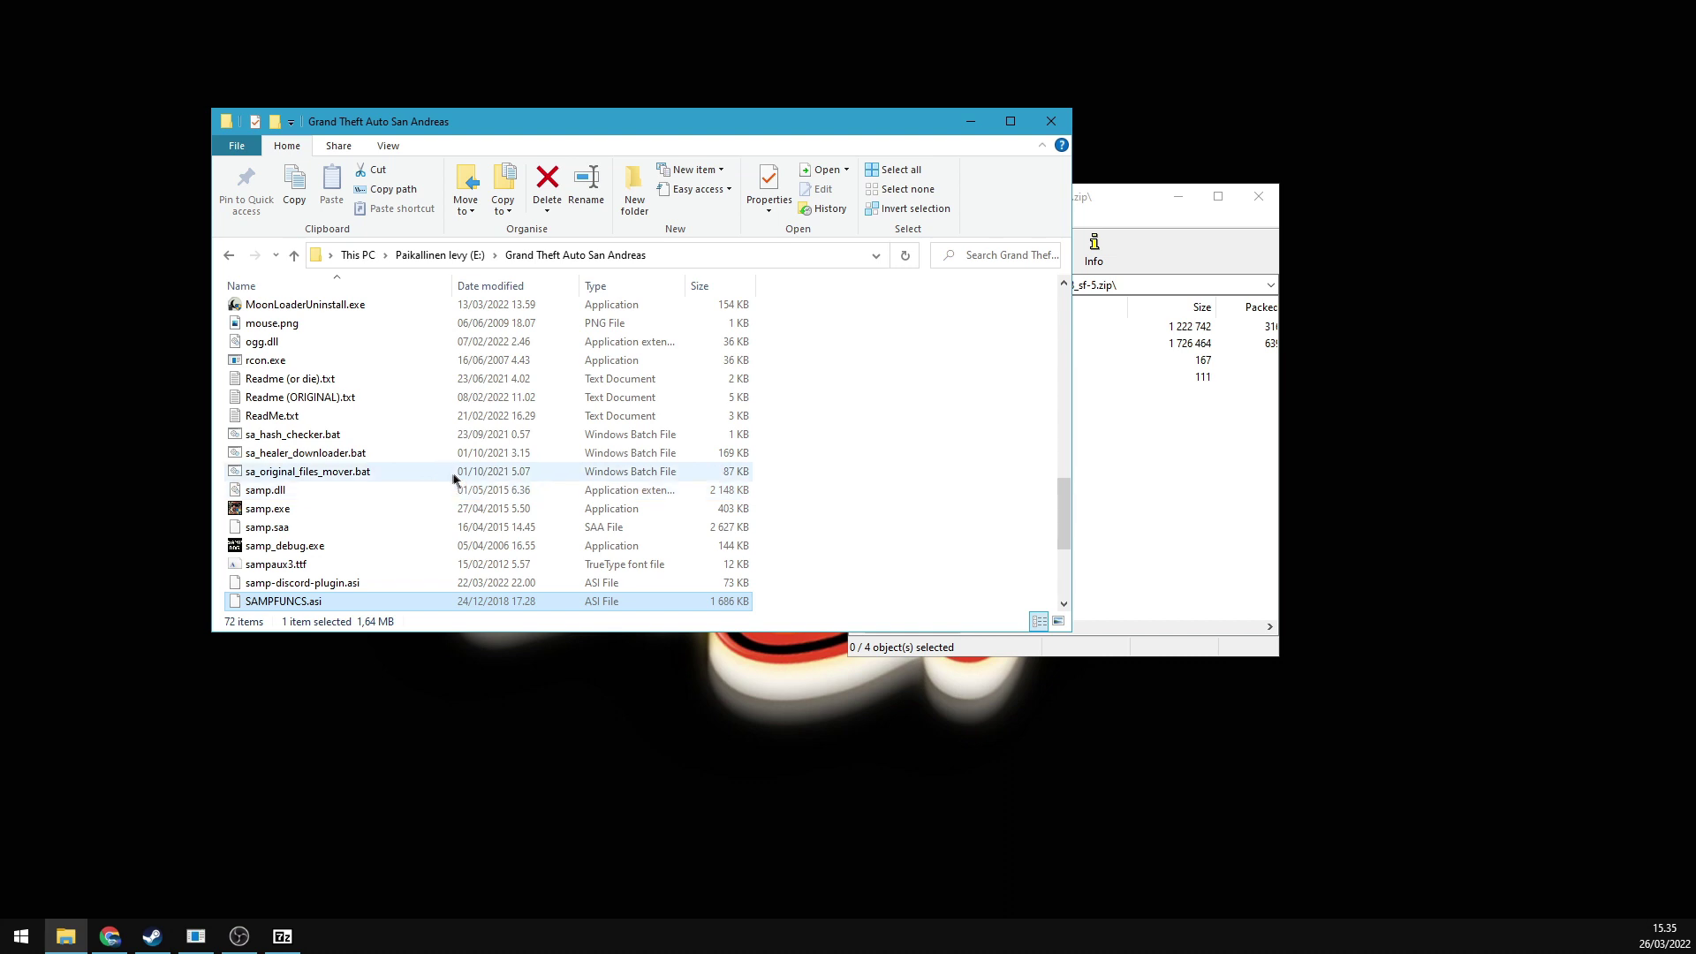
- Show the actions available for SAMPFUNCS.asi in the game folder
scroll(364, 581, down, 1)
right_click(324, 549)
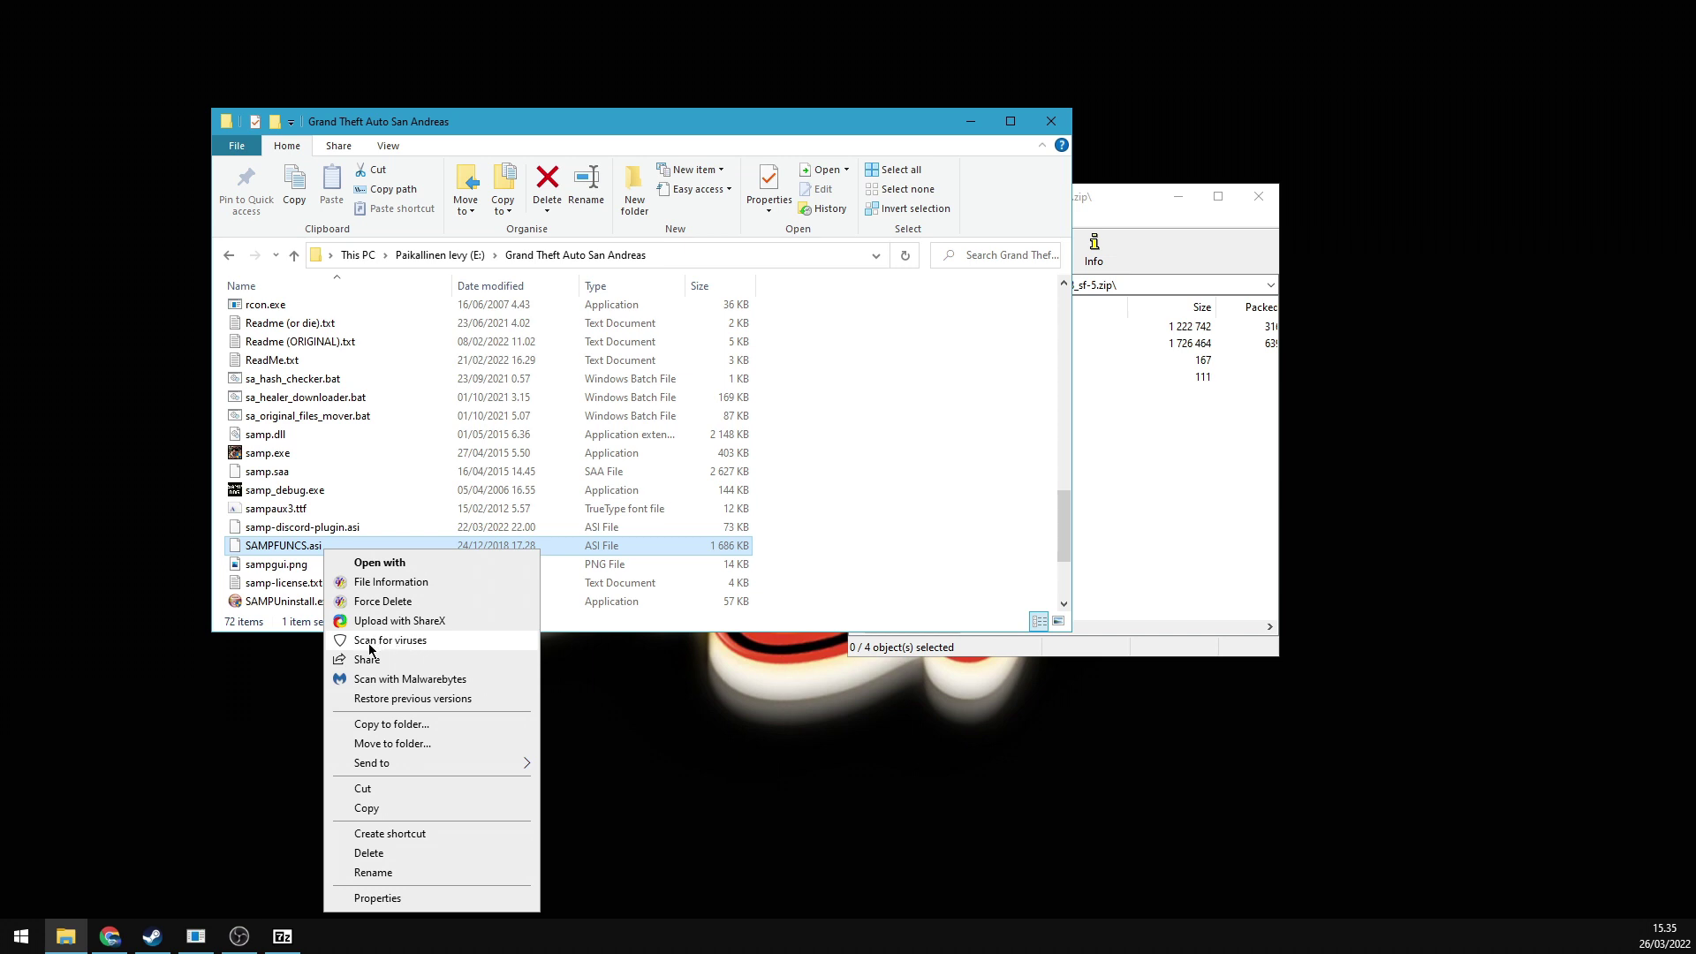
- Switch to Windows Settings and open Virus & threat protection from the Windows Security page
click(22, 936)
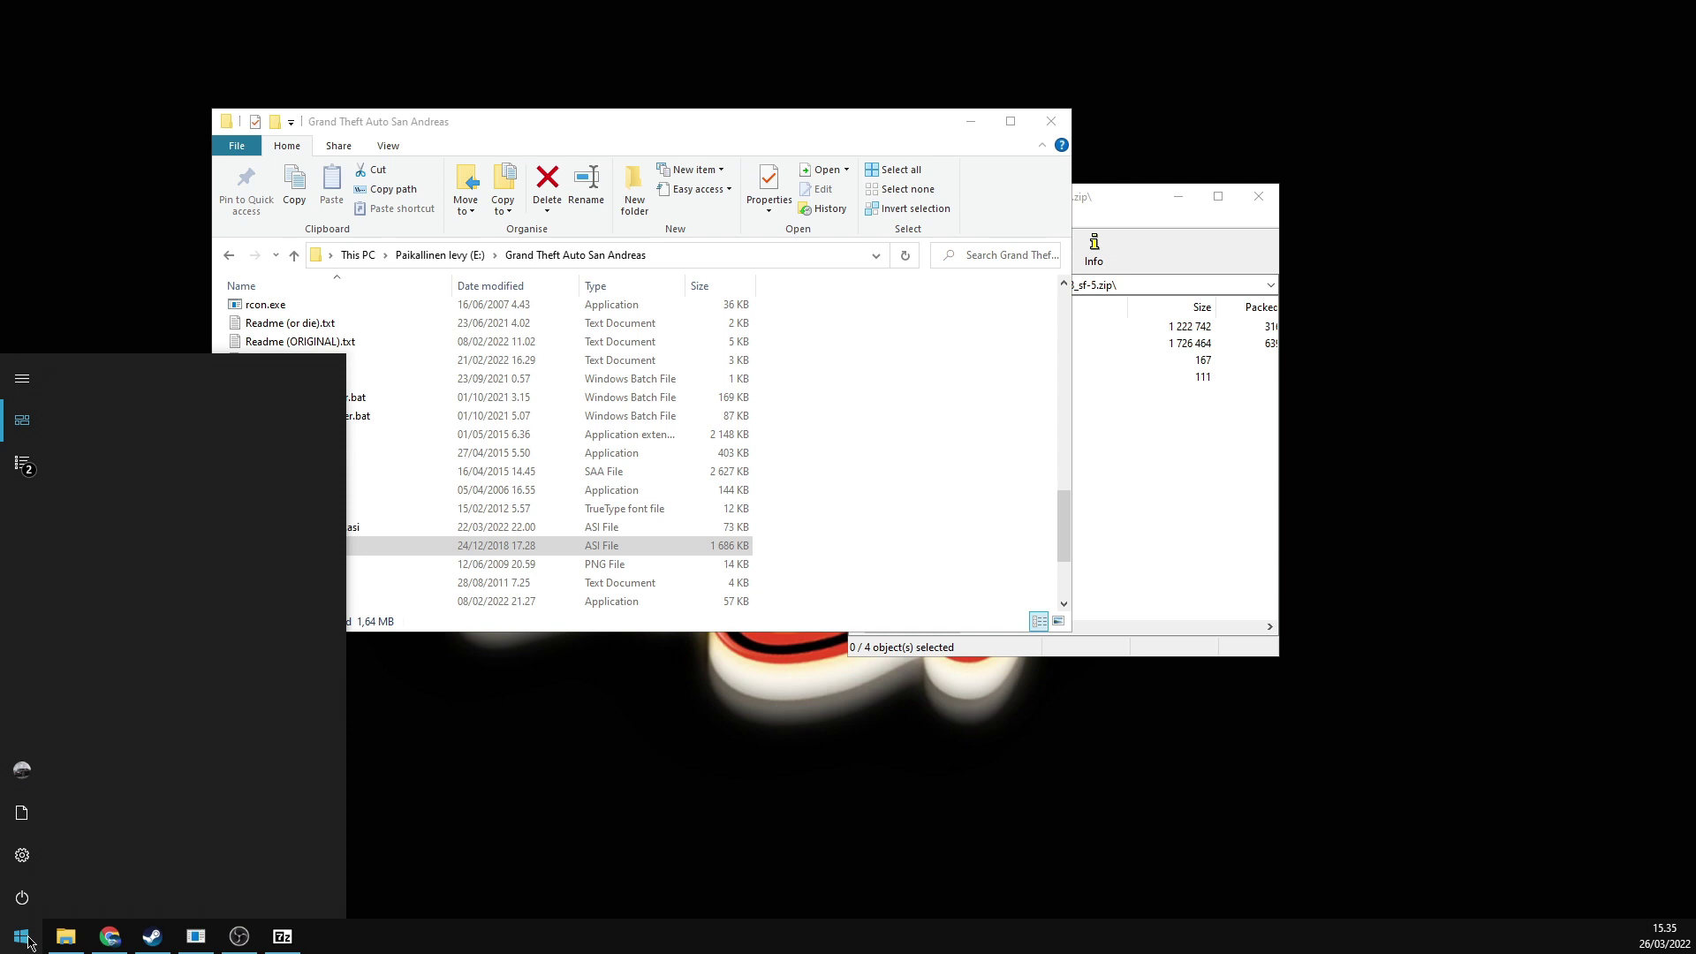
click(22, 856)
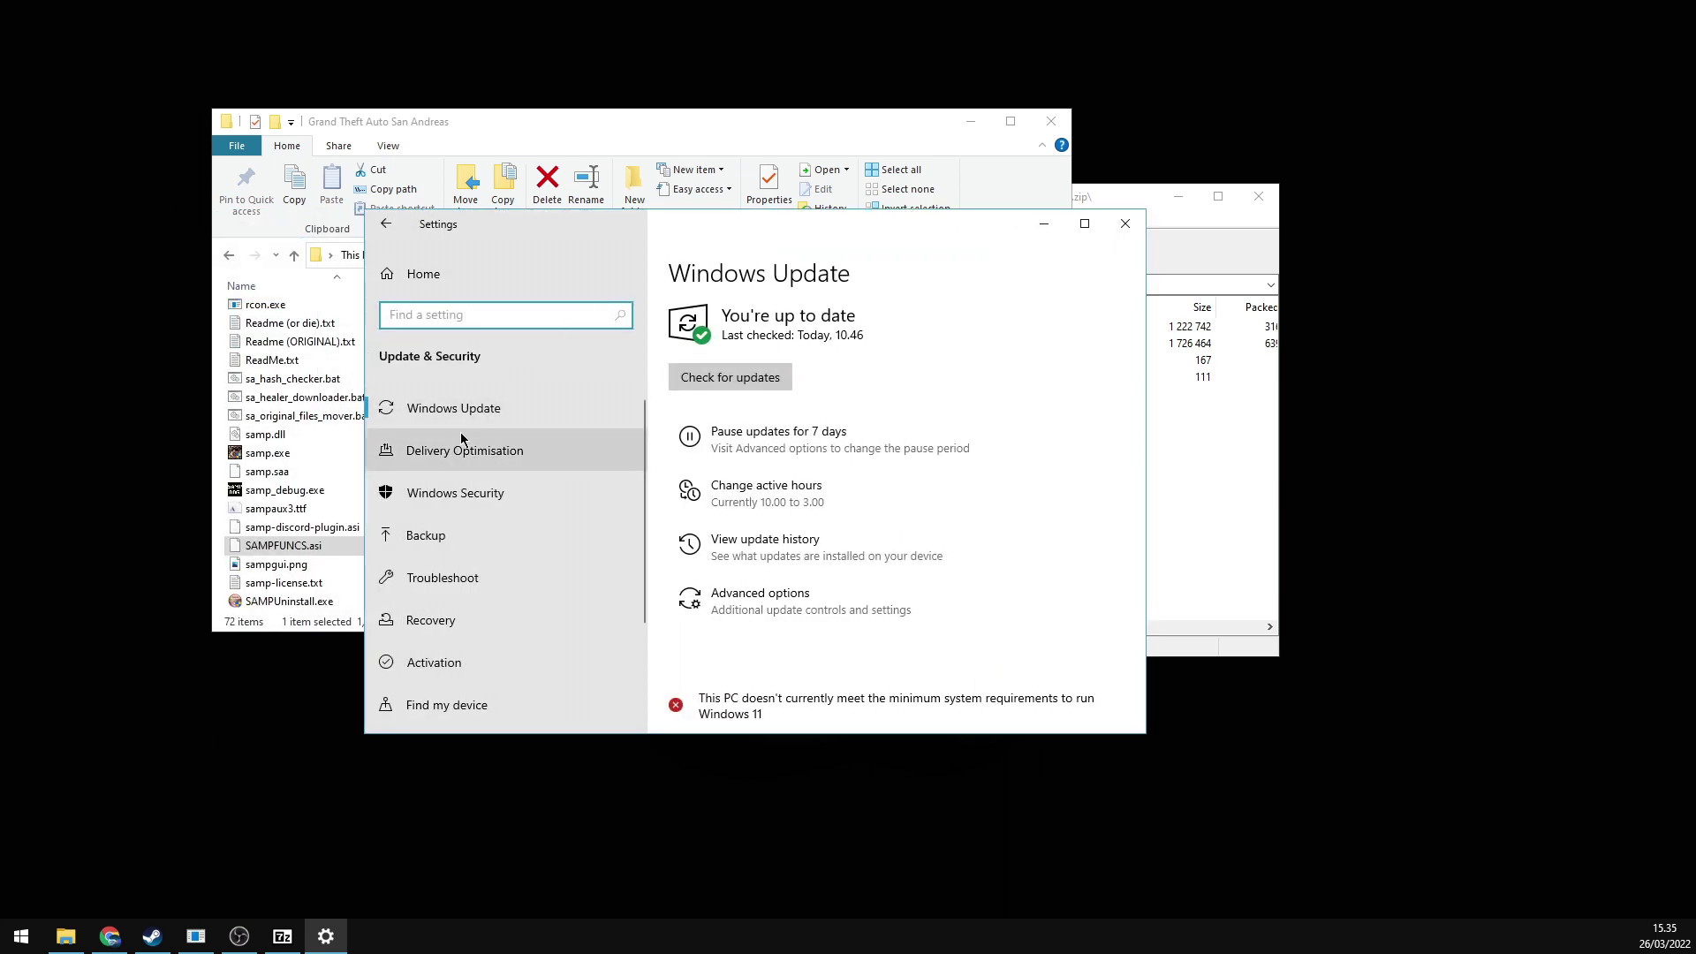
click(451, 495)
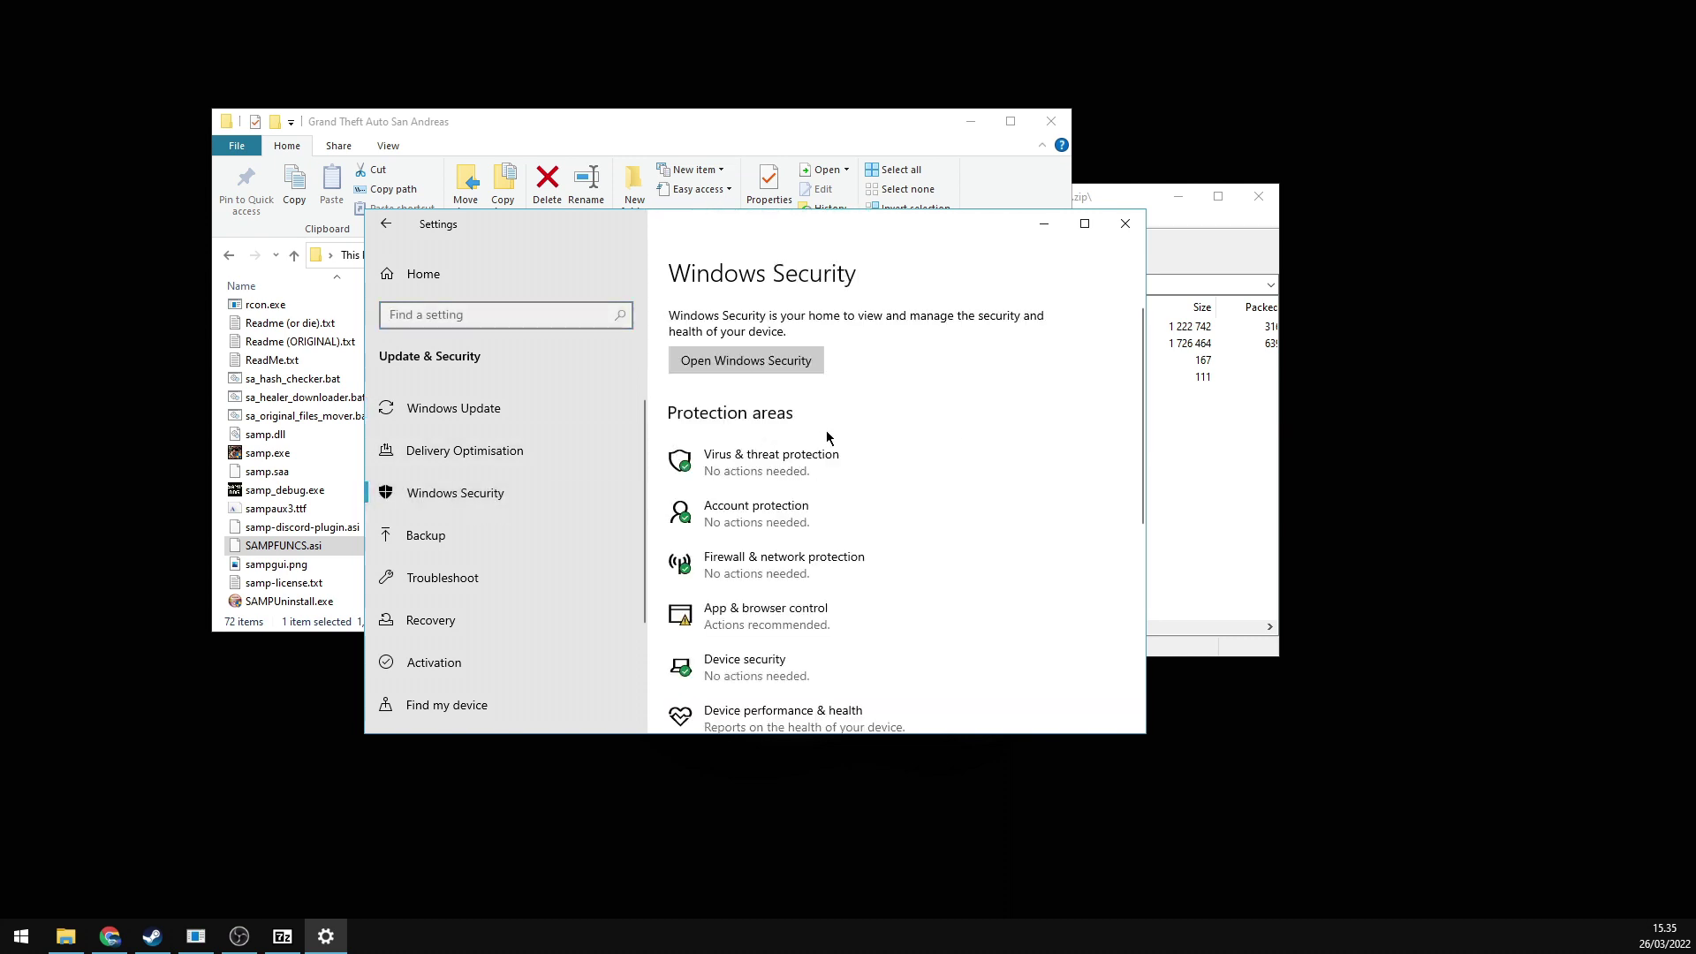
scroll(827, 438, down, 1)
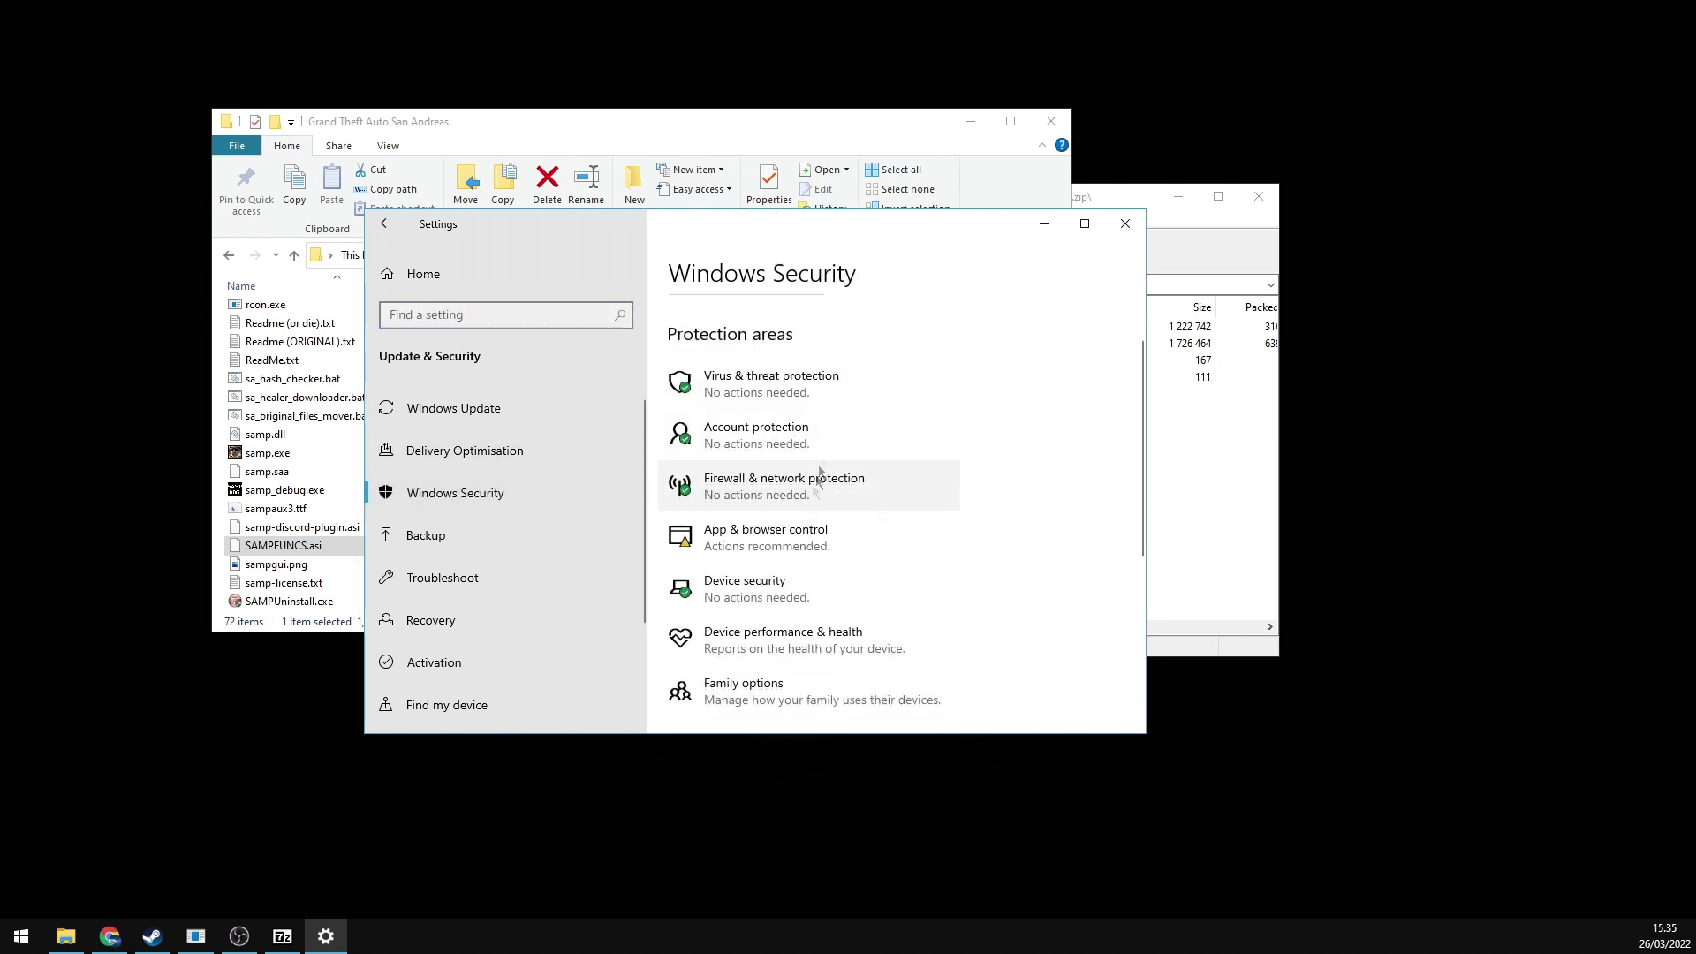
click(791, 408)
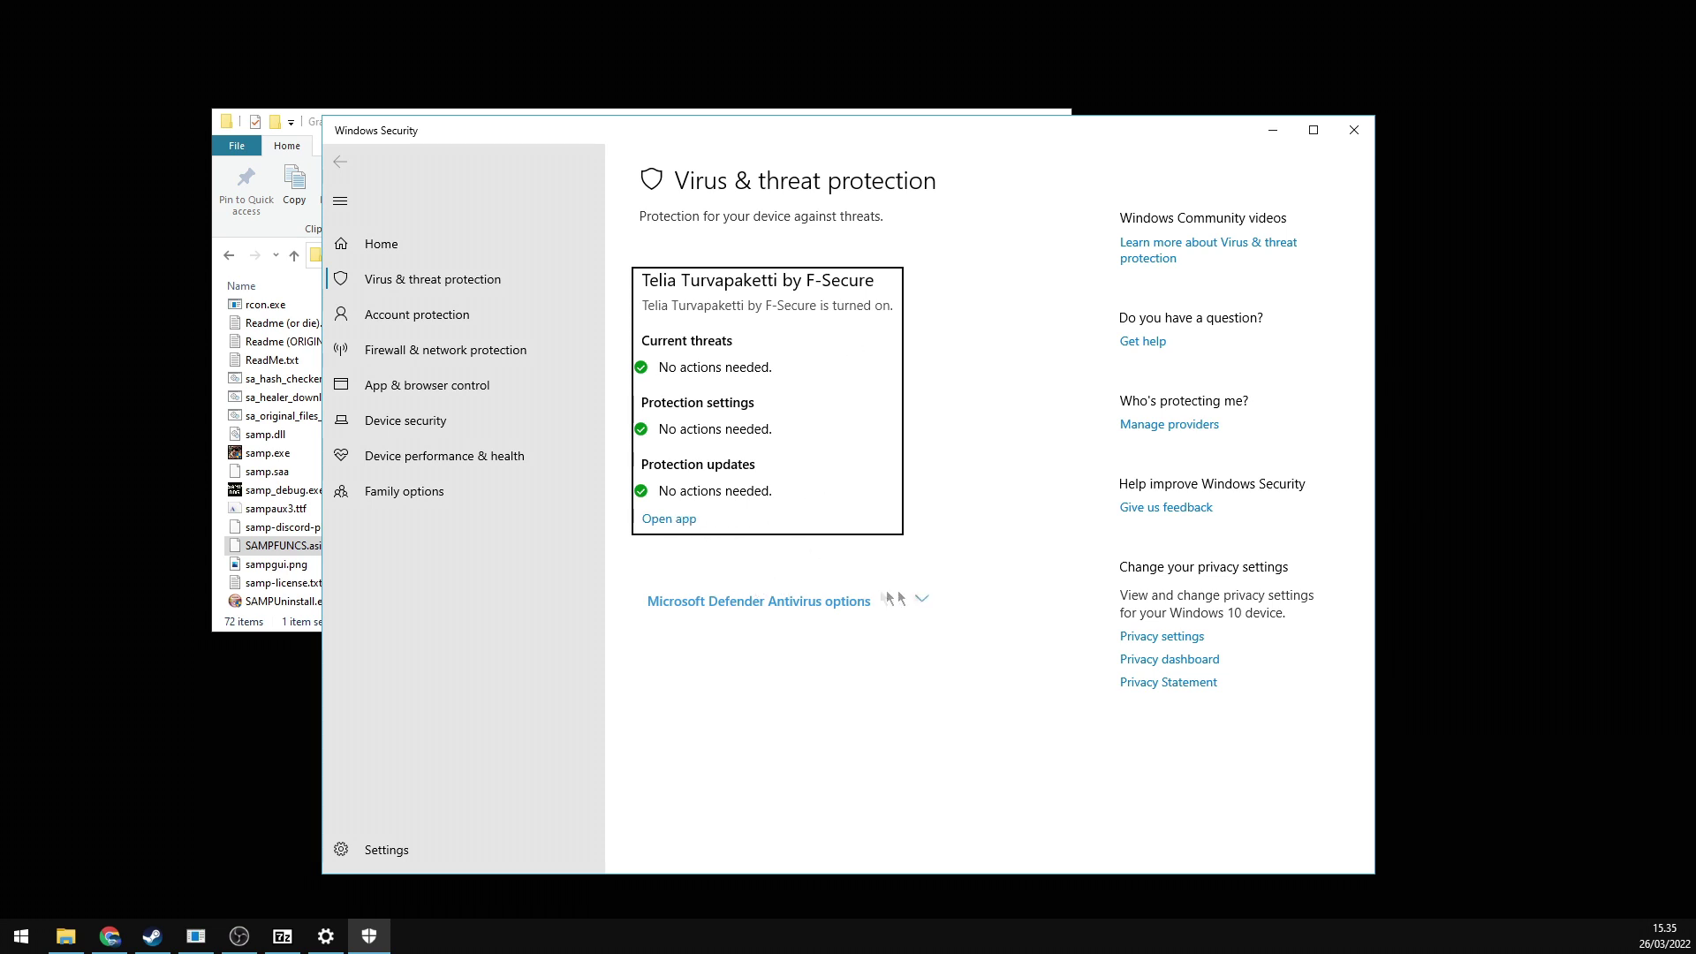
- Expand the Microsoft Defender Antivirus options and turn on periodic scanning
click(926, 599)
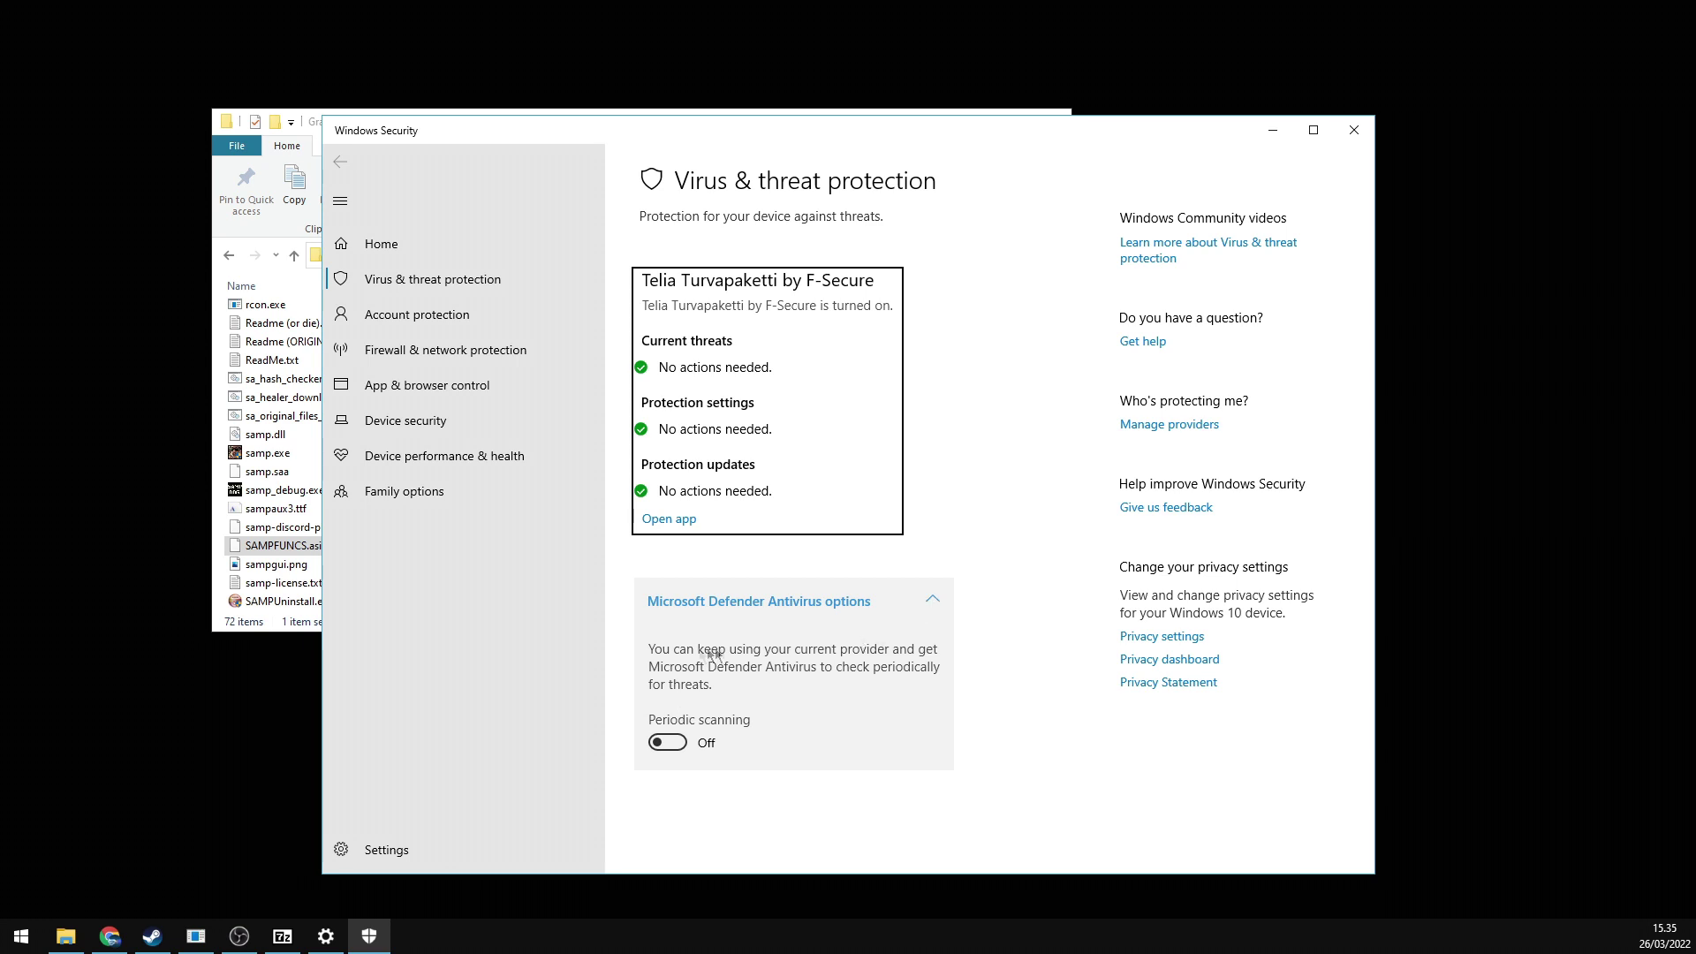
click(664, 743)
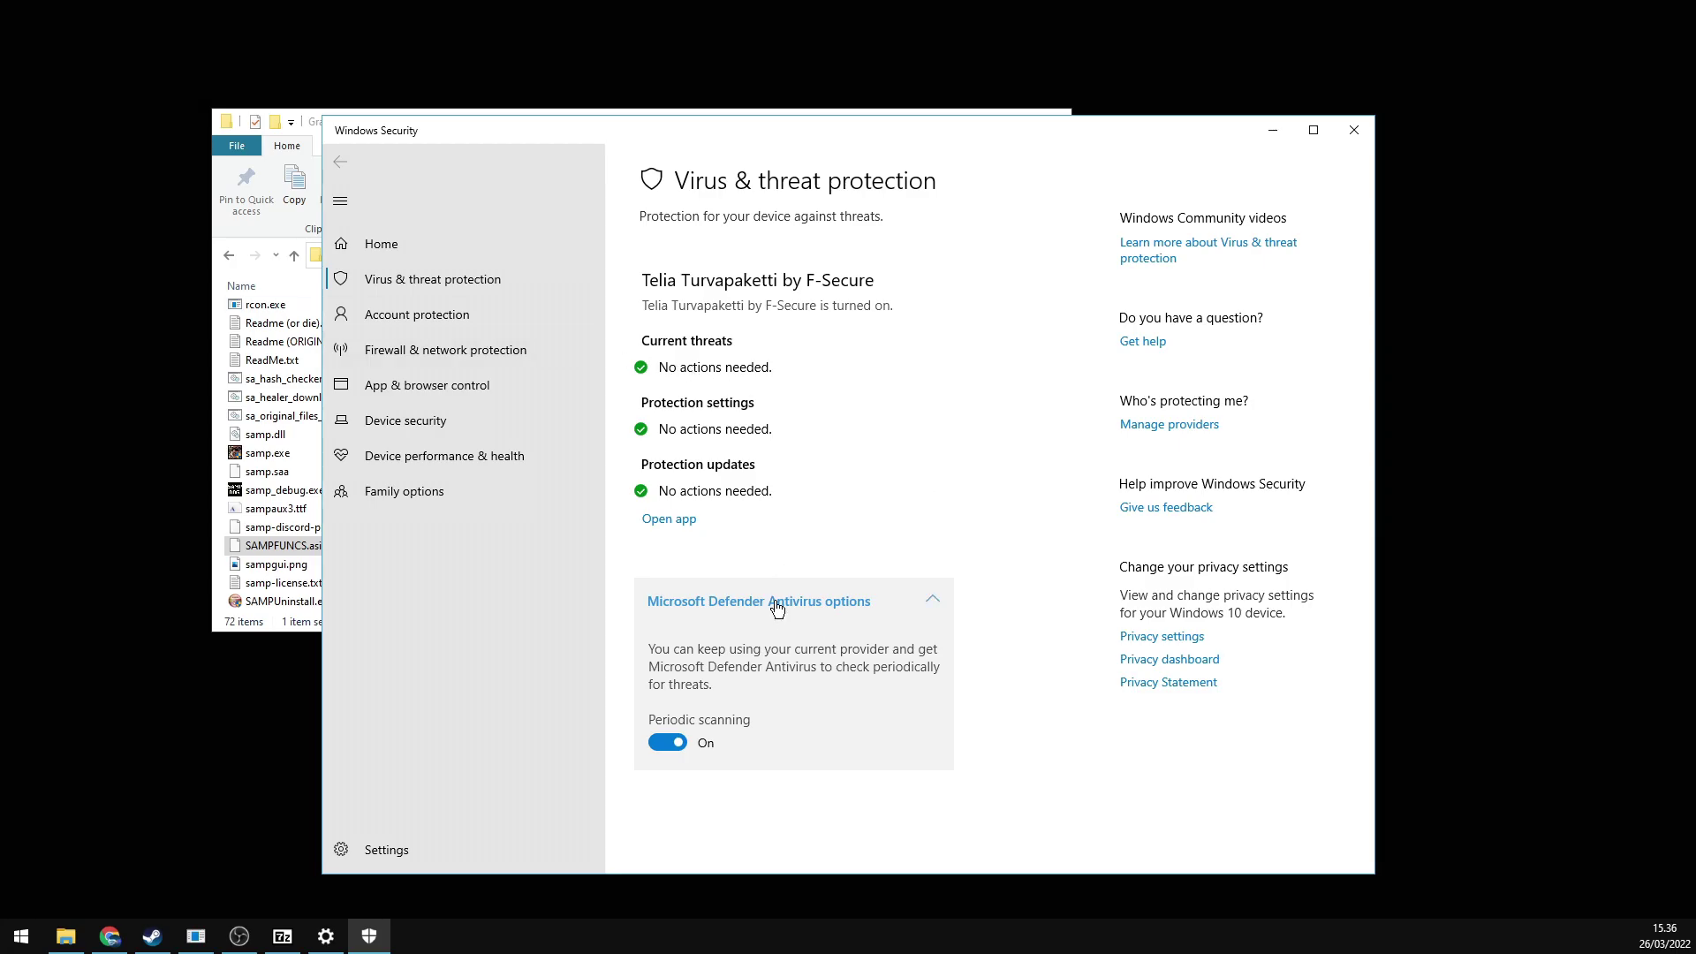
- Collapse the Microsoft Defender Antivirus options and reload the Virus & threat protection page to look over its sections
click(777, 606)
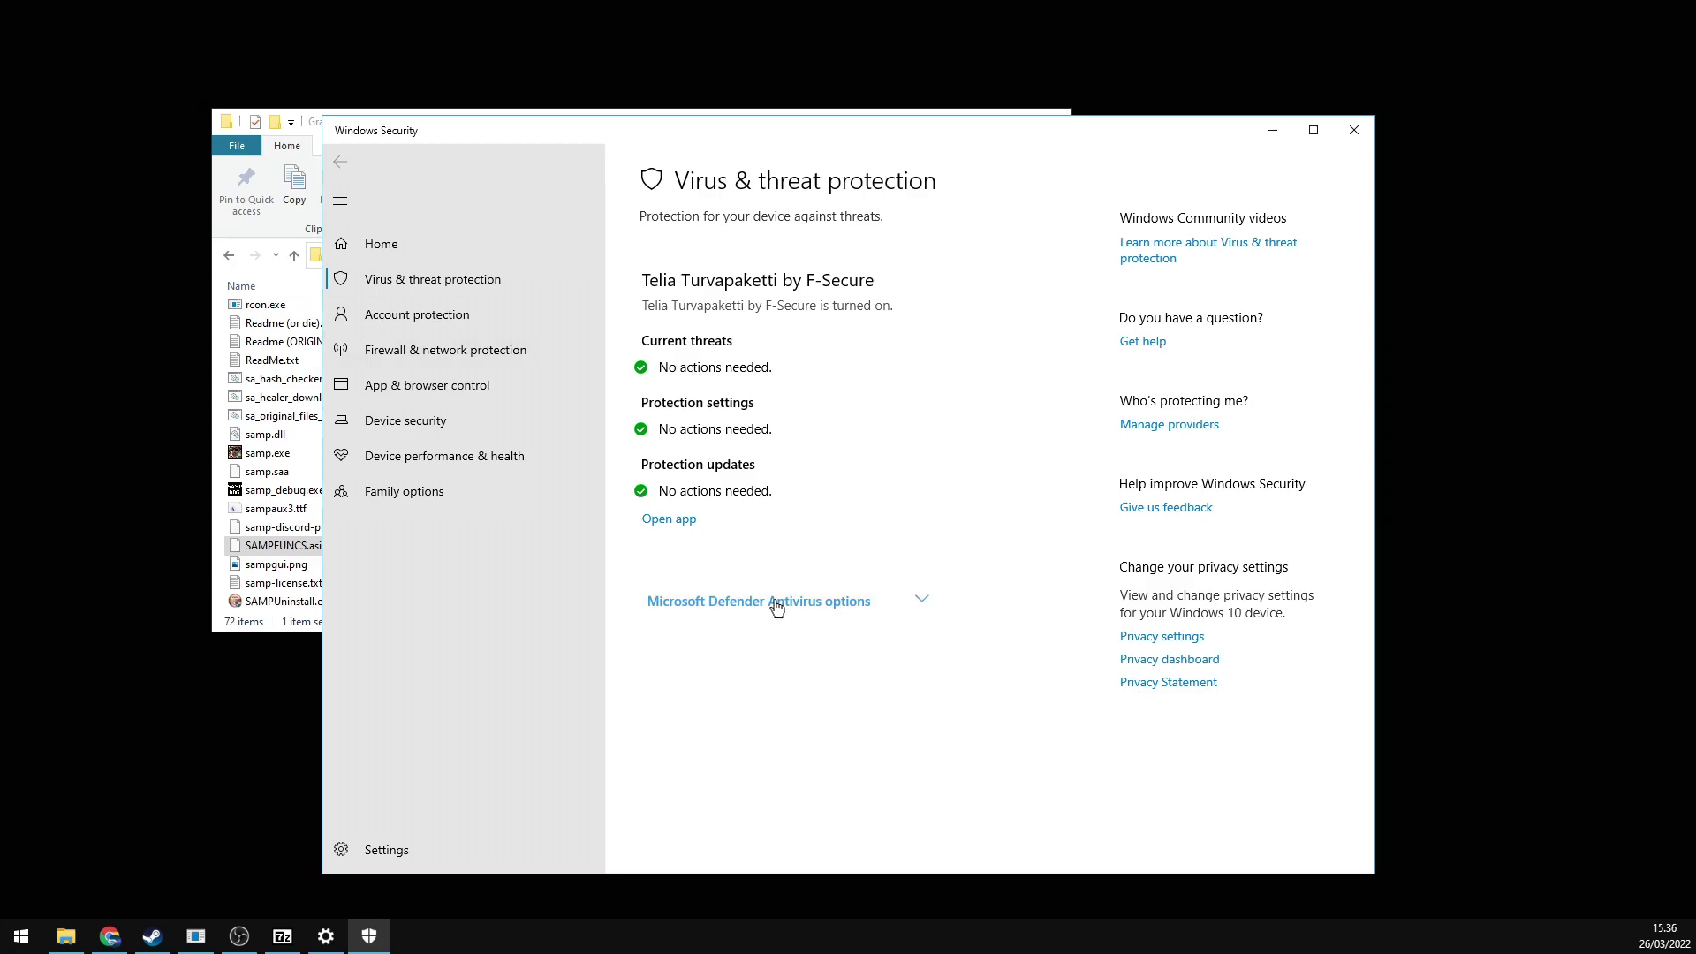
click(433, 249)
click(437, 279)
scroll(972, 380, down, 5)
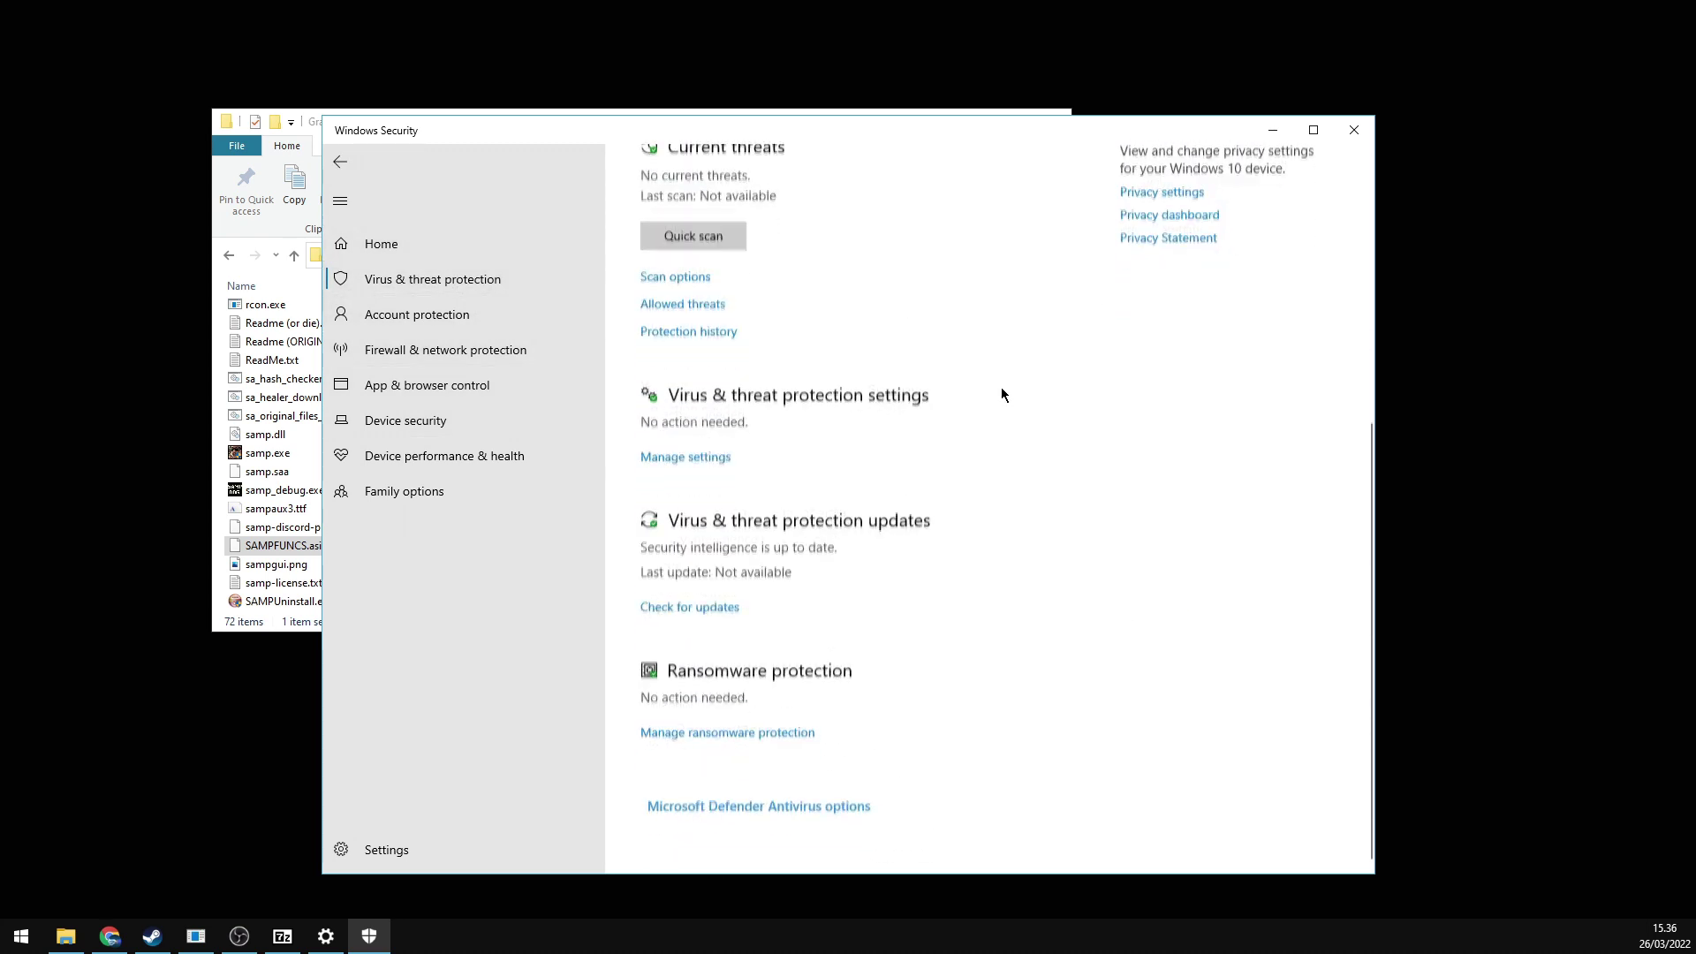
scroll(926, 408, up, 3)
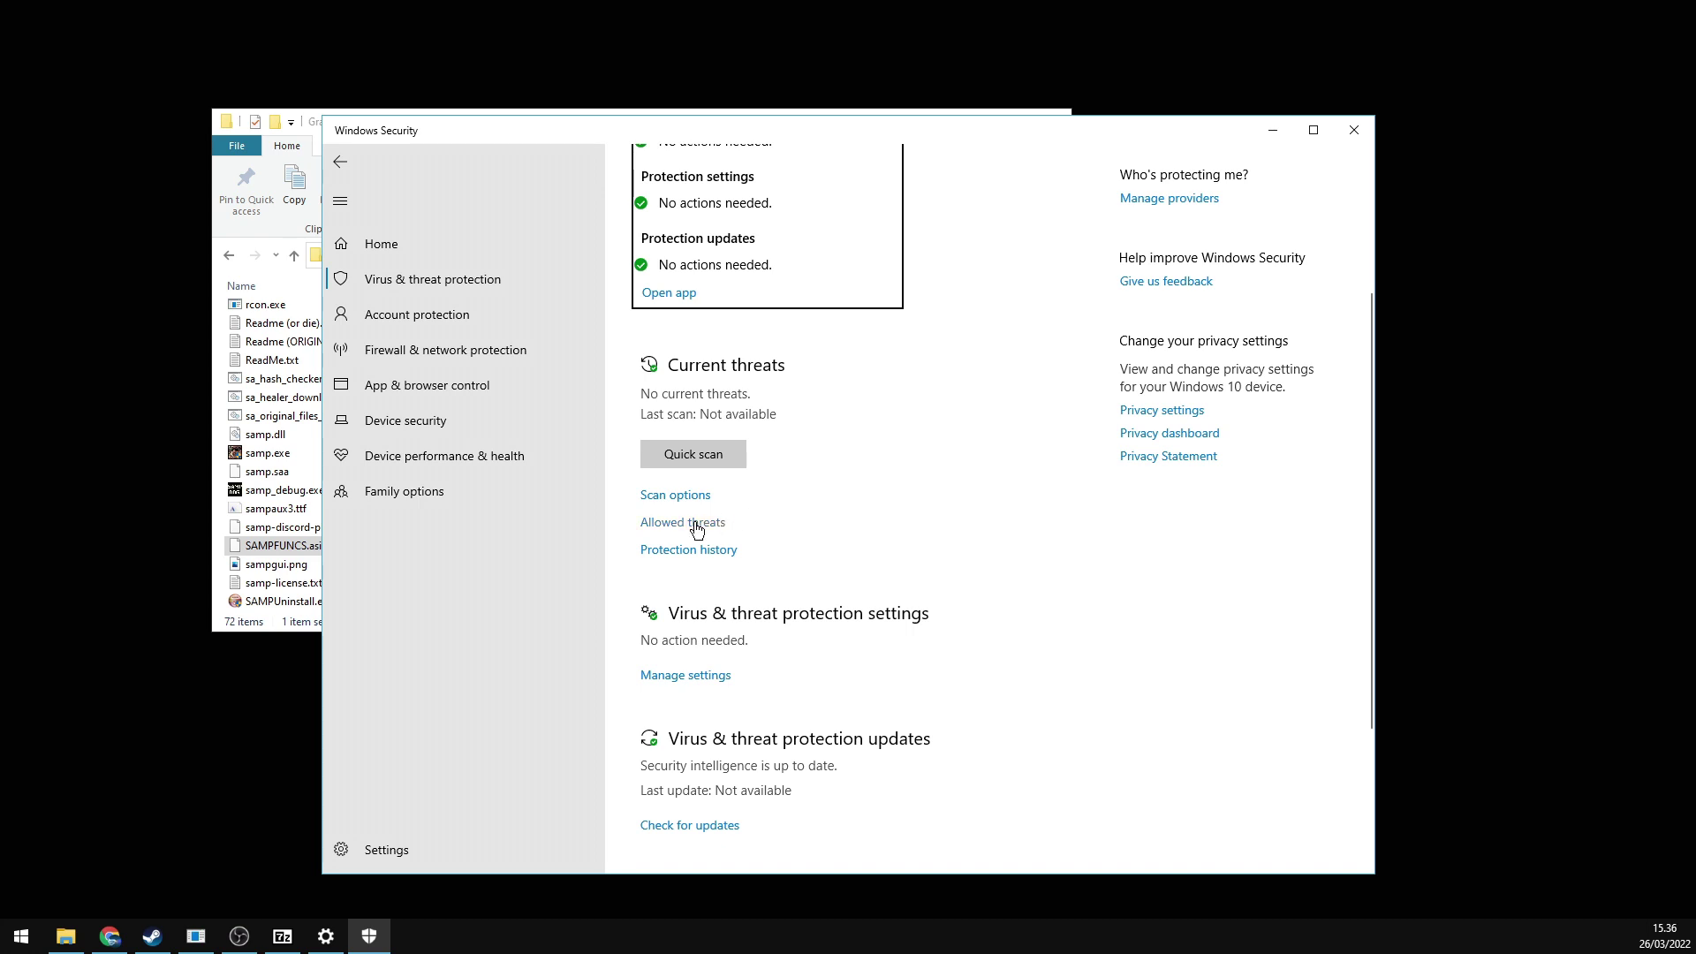
scroll(698, 529, down, 3)
scroll(738, 515, up, 3)
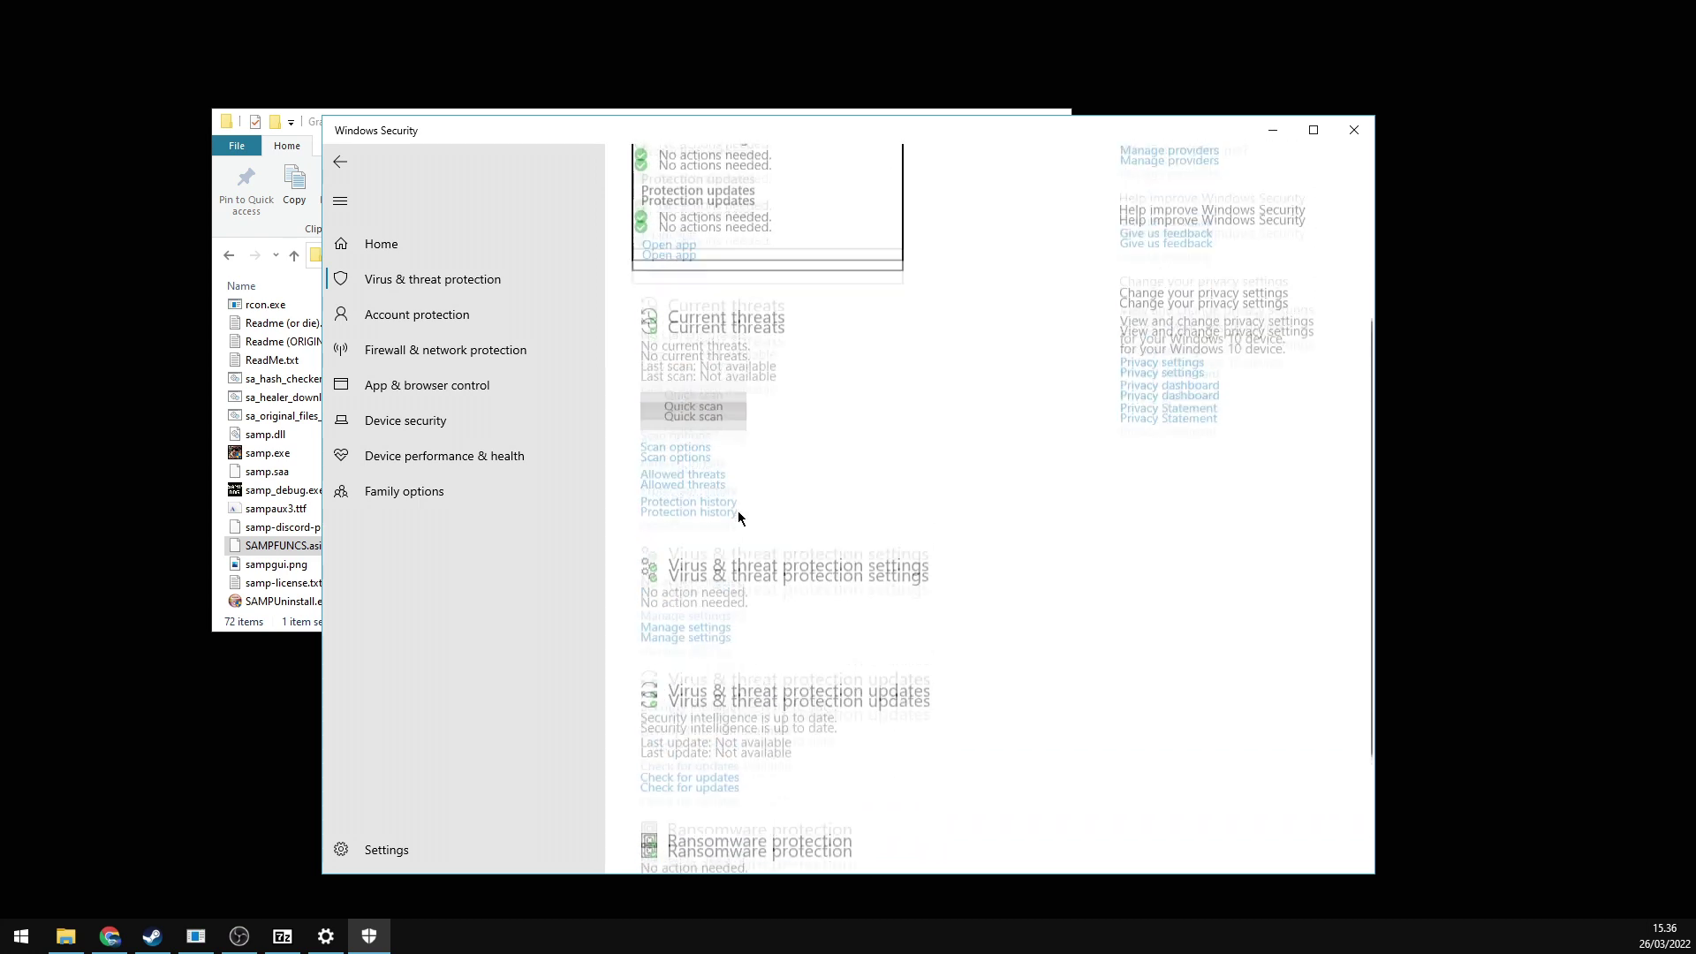
scroll(723, 481, down, 3)
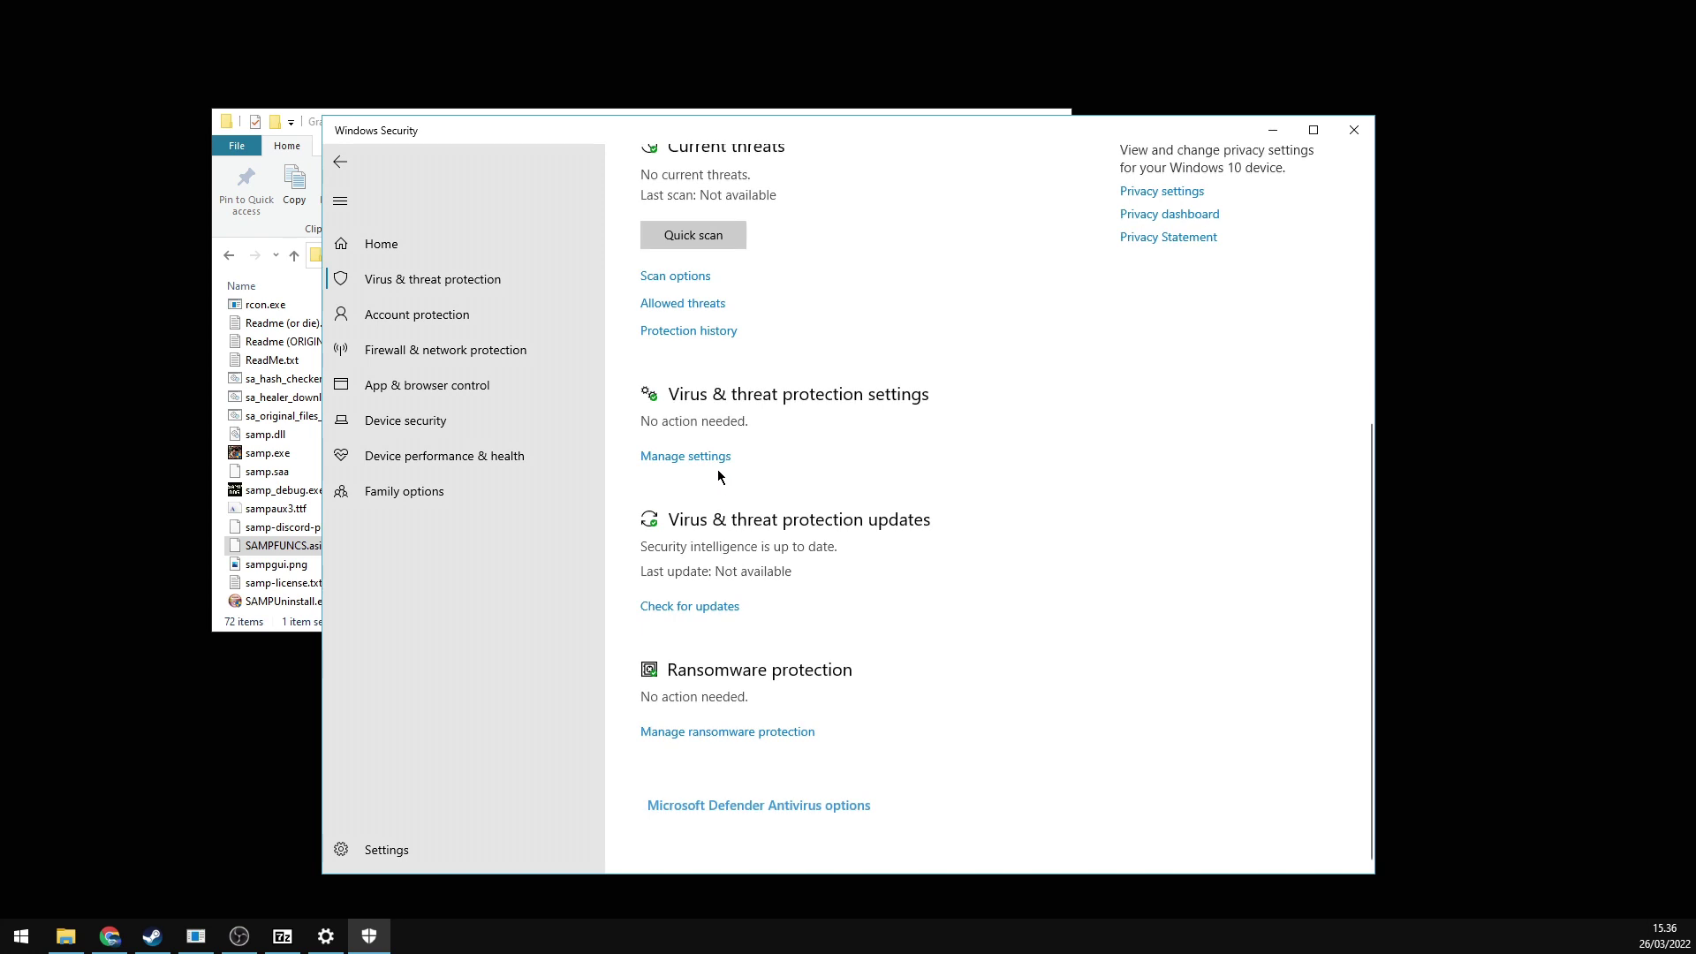
- Open the Virus & threat protection settings and review the real-time, cloud-delivered, tamper protection and exclusions sections
click(720, 457)
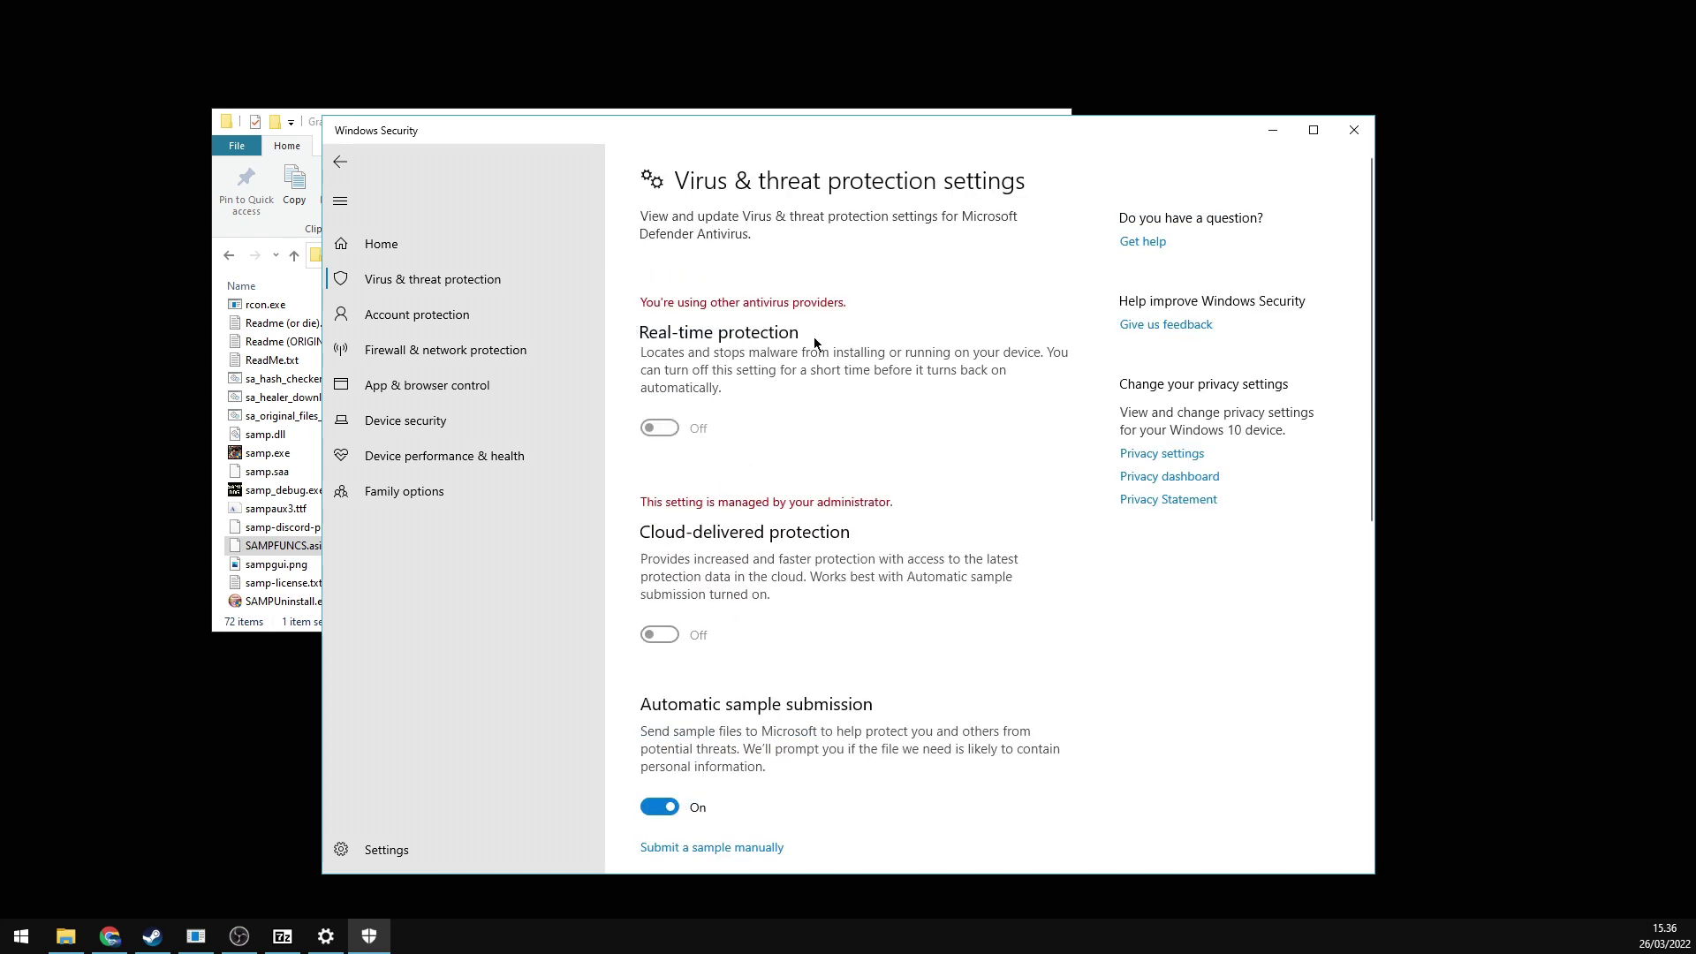
scroll(811, 345, down, 3)
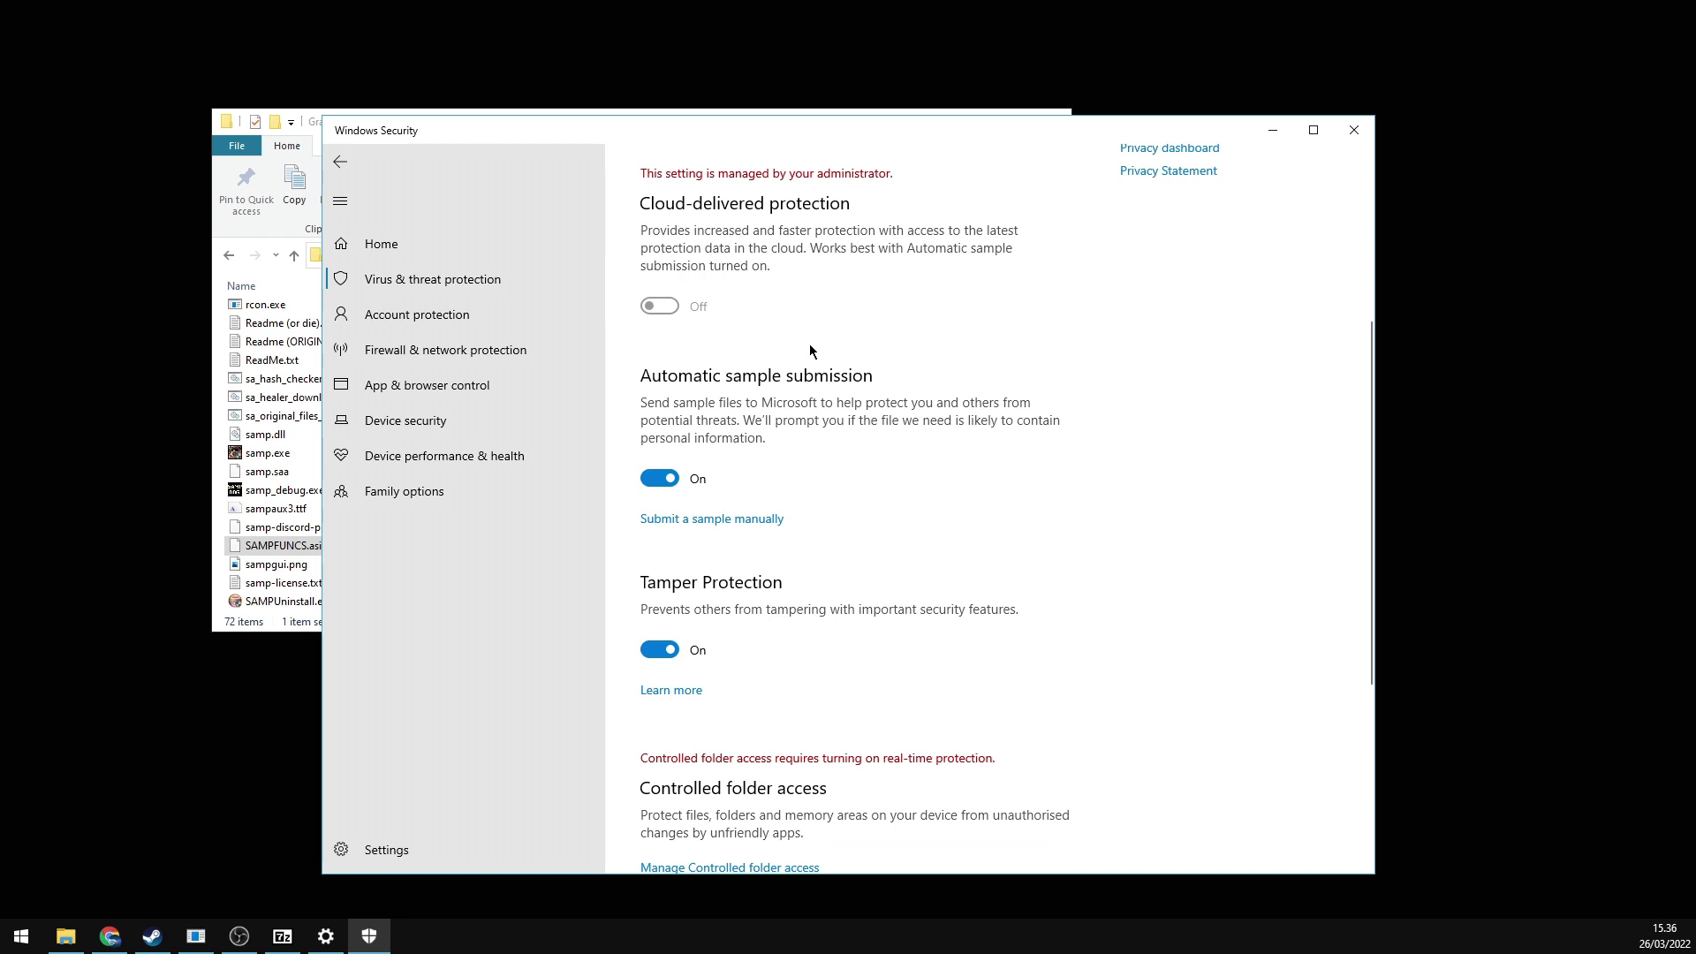
scroll(810, 351, down, 3)
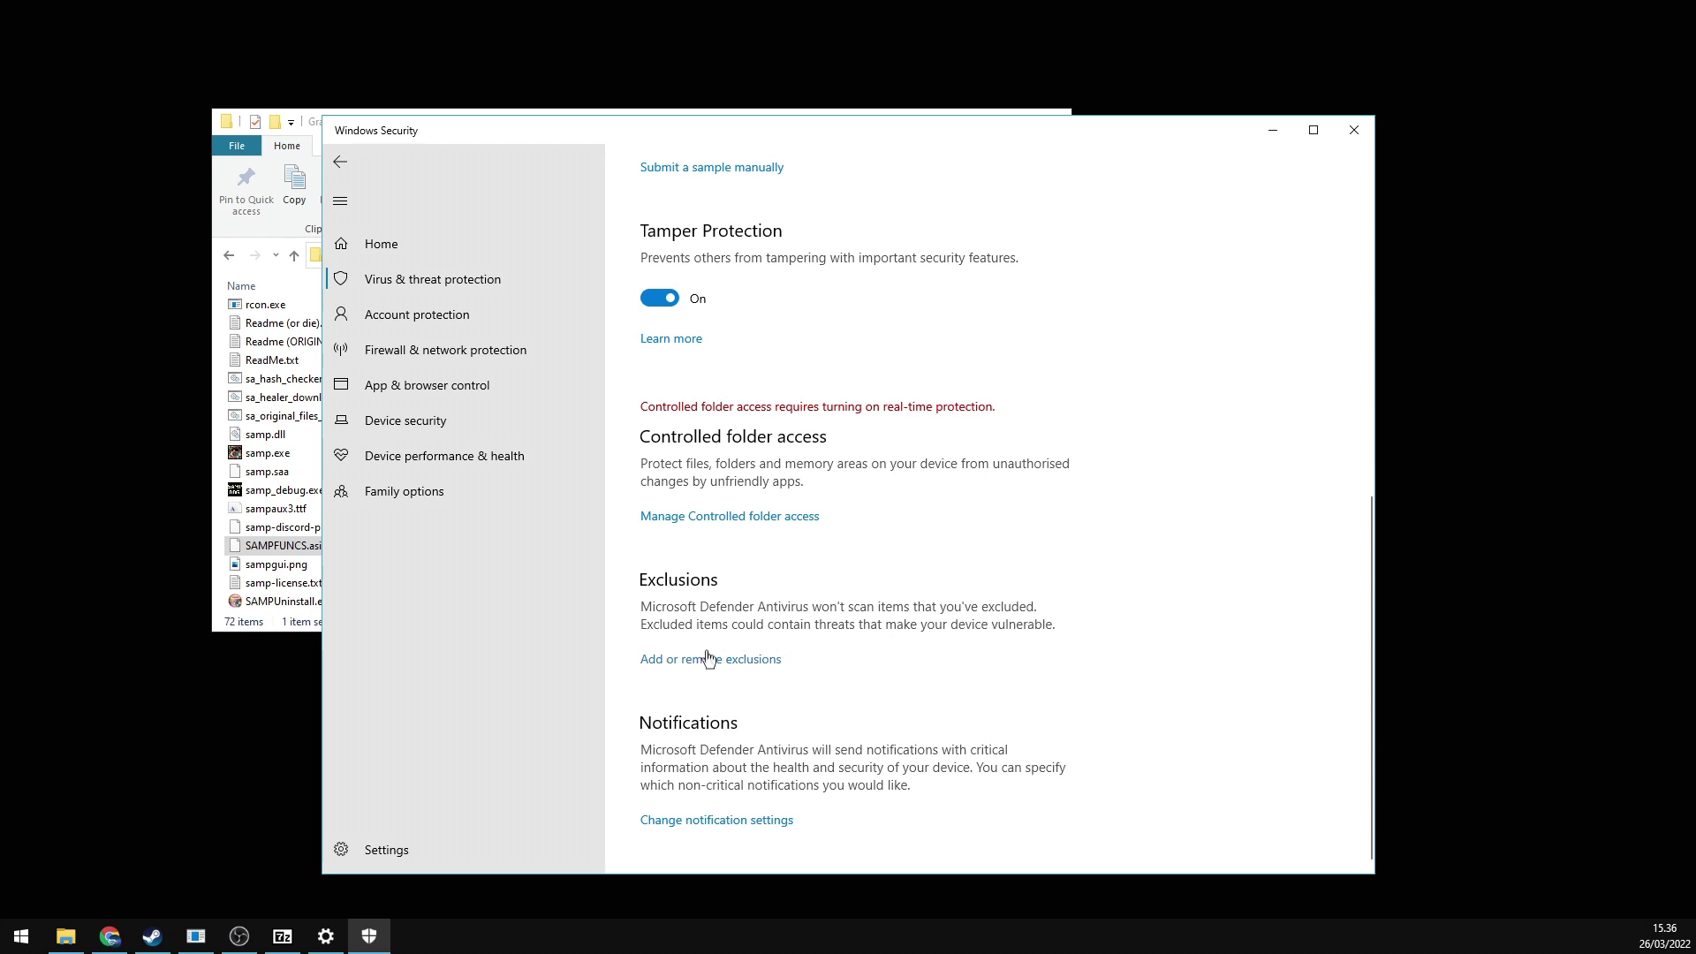
scroll(739, 636, up, 5)
scroll(739, 627, up, 3)
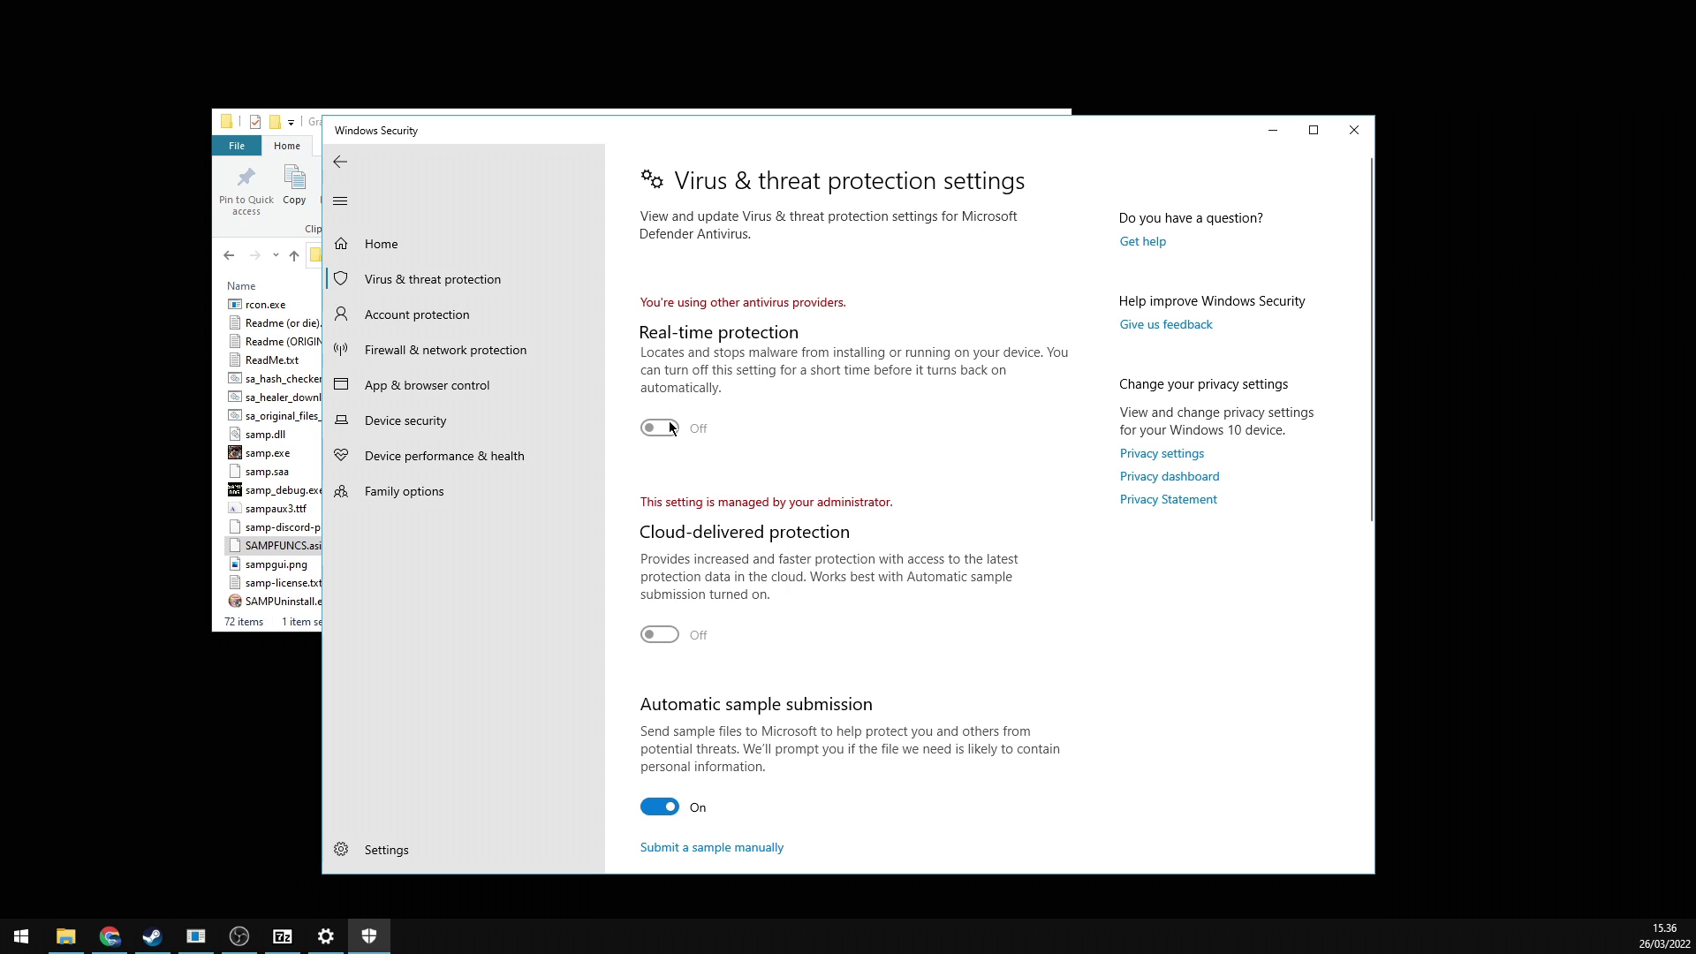
scroll(669, 427, down, 6)
scroll(671, 420, up, 3)
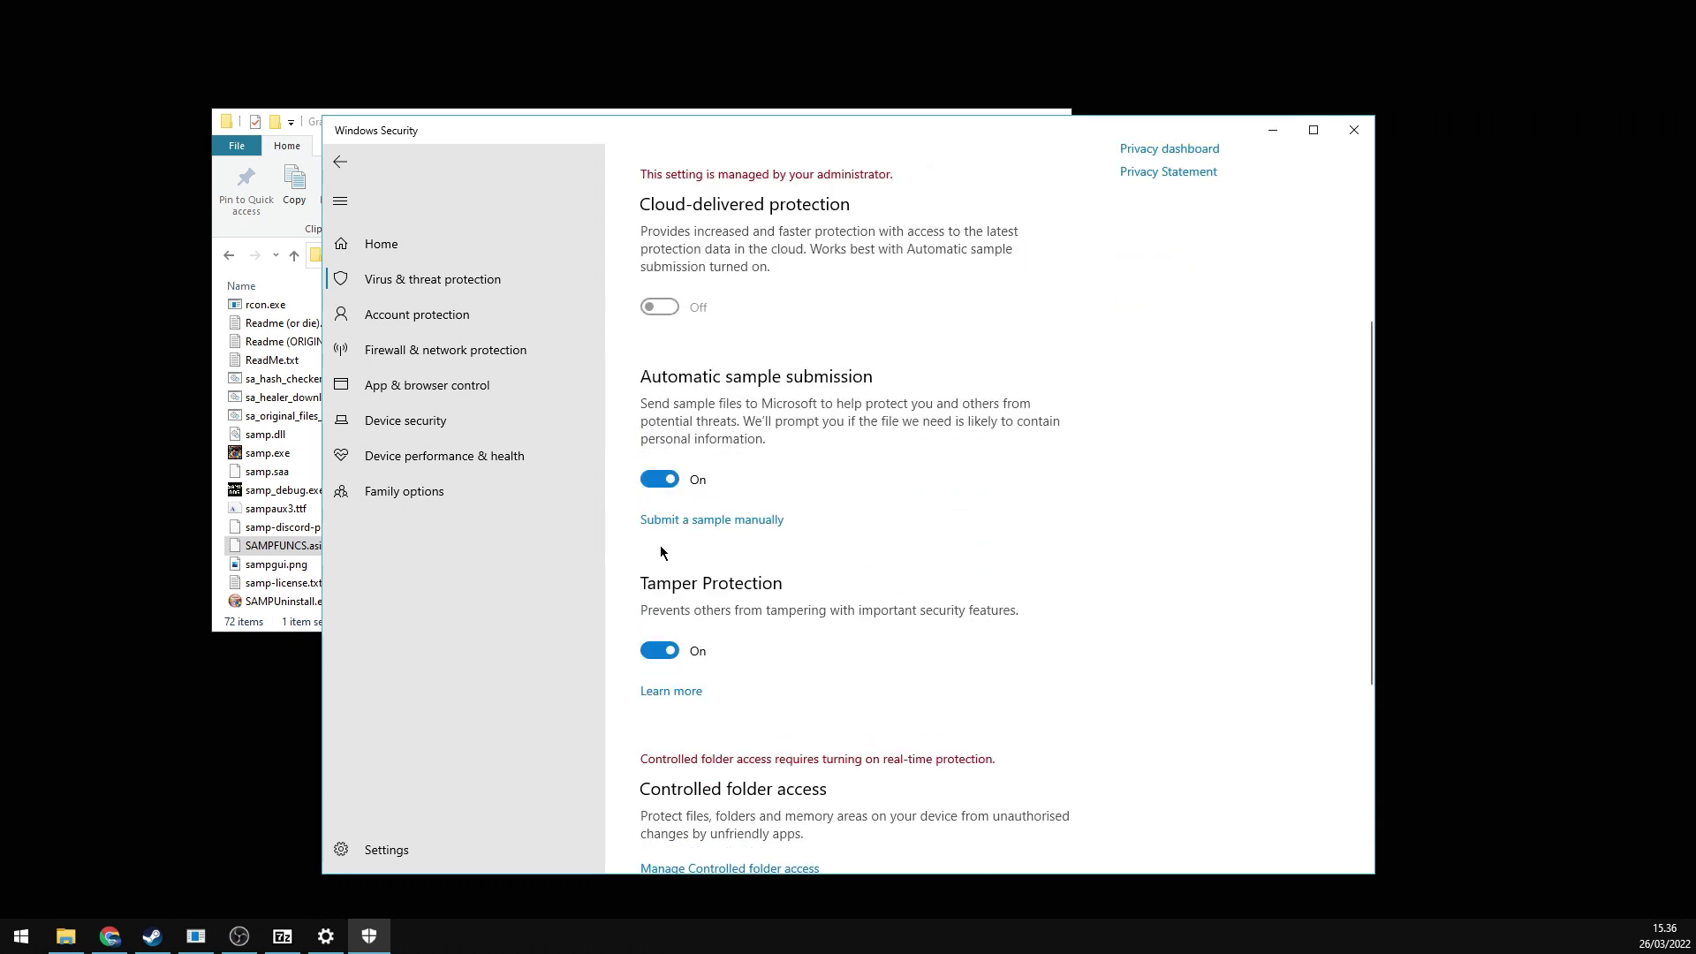
- Return to Virus & threat protection, reopen its settings and go to the page for adding or removing exclusions
click(370, 281)
scroll(686, 527, down, 4)
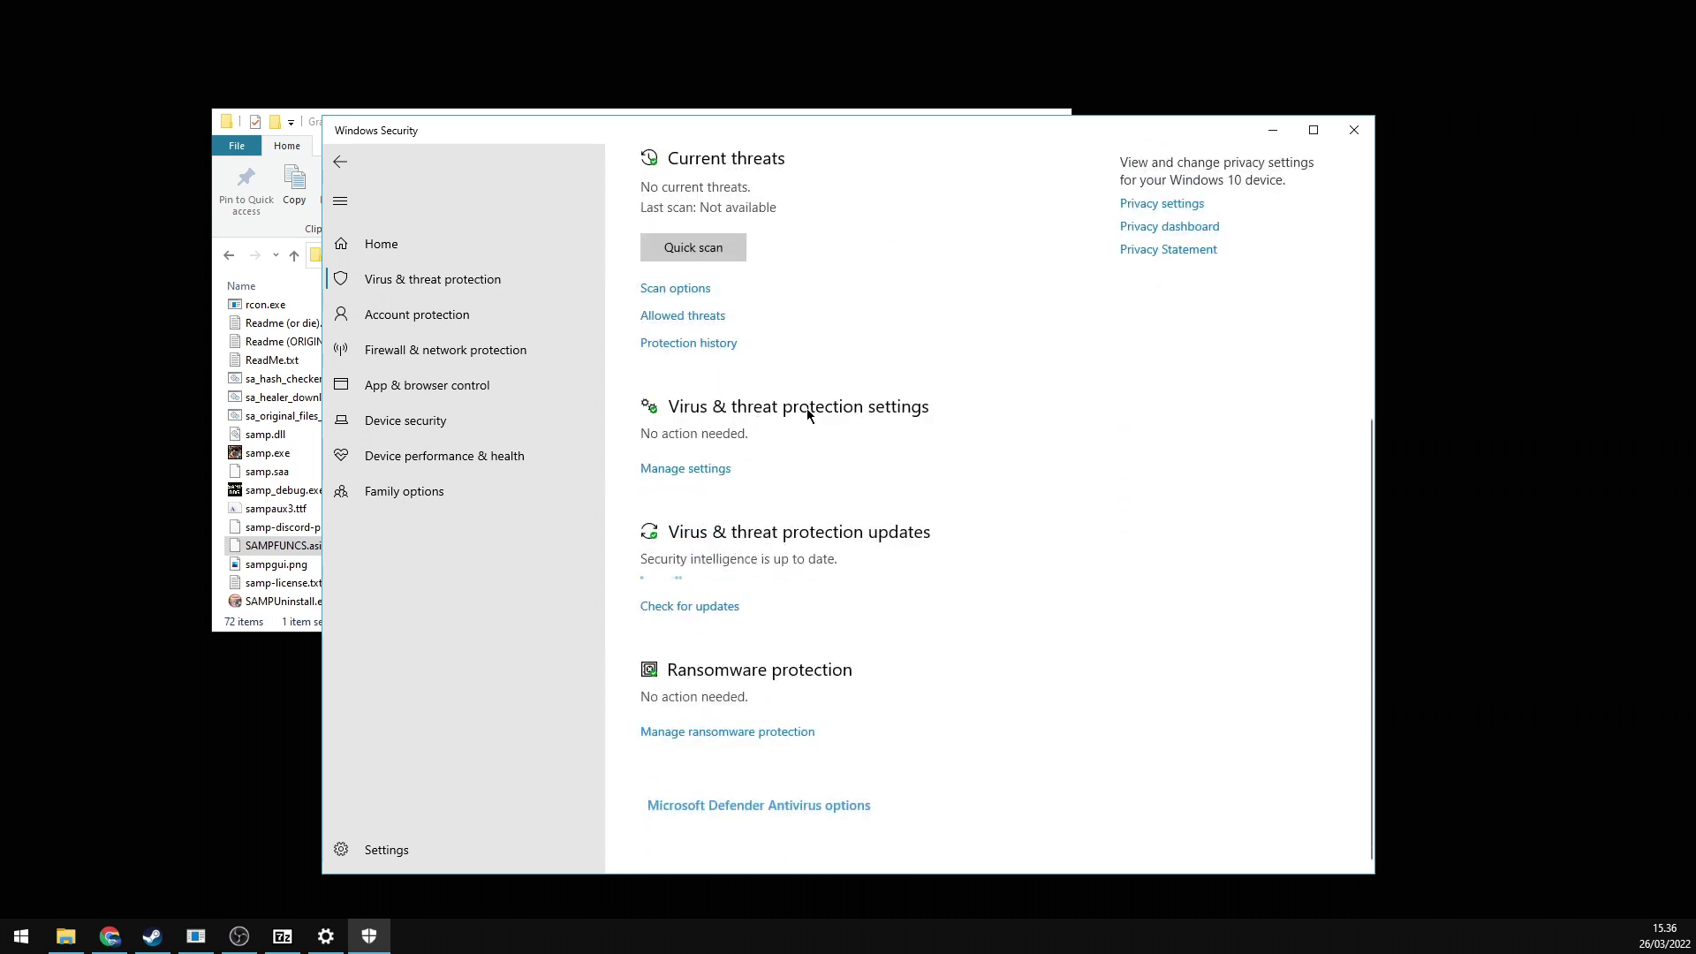
click(686, 476)
click(709, 475)
click(696, 472)
scroll(742, 473, down, 6)
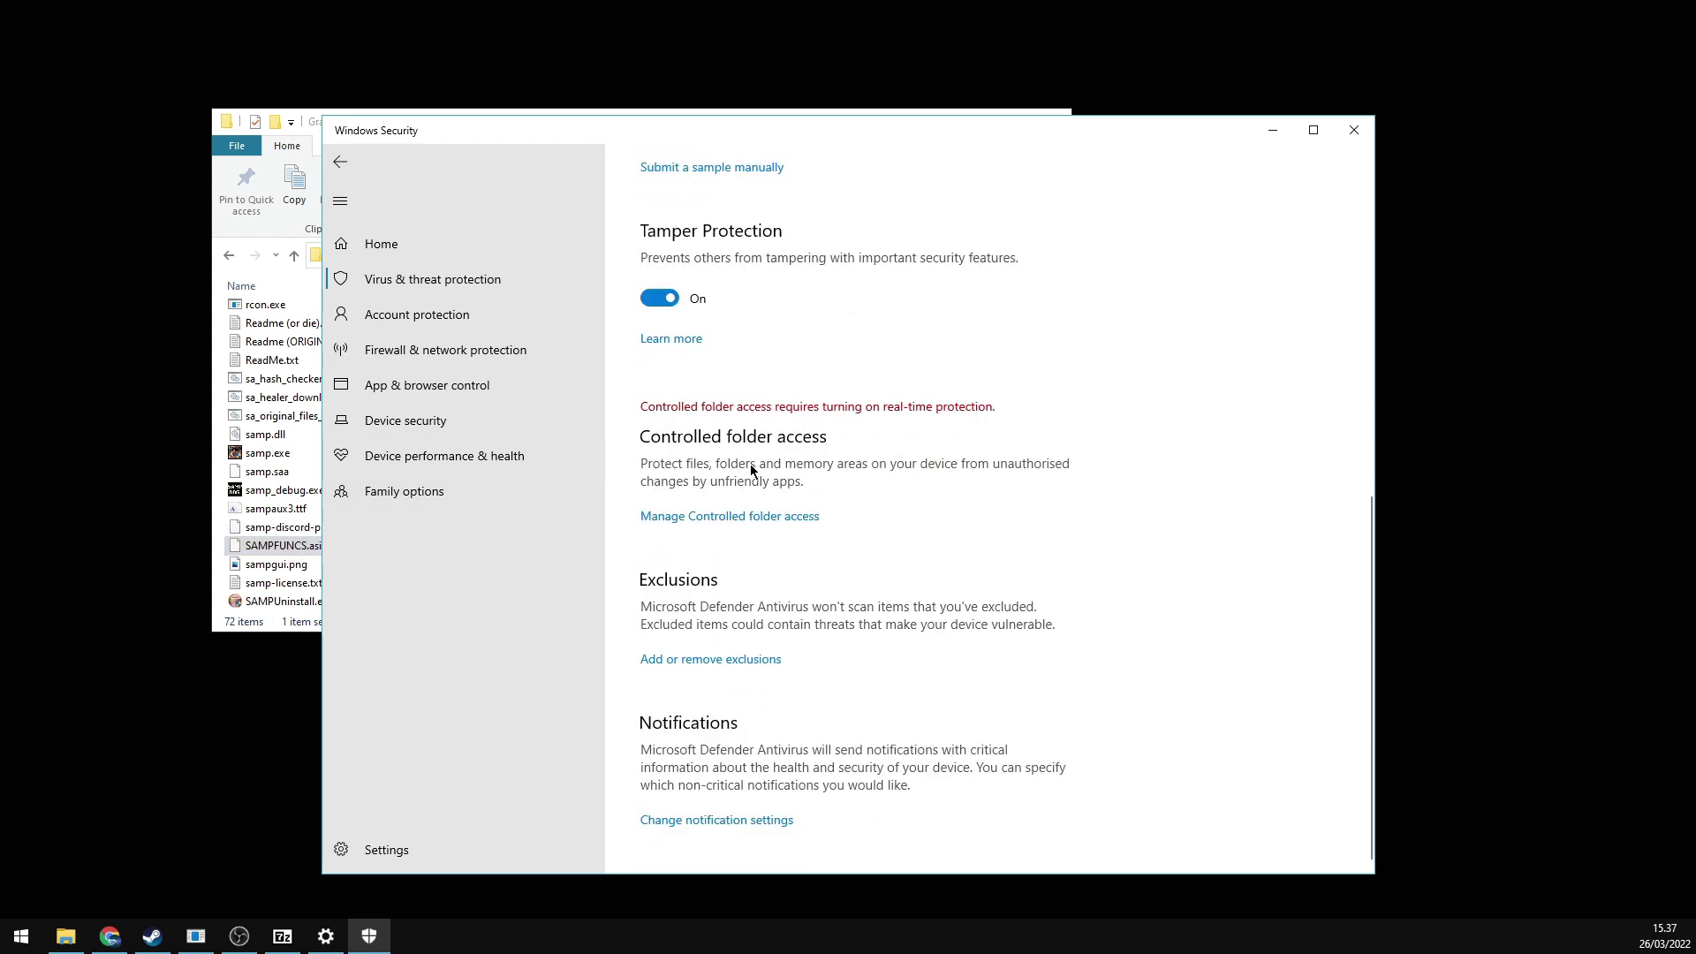
click(717, 661)
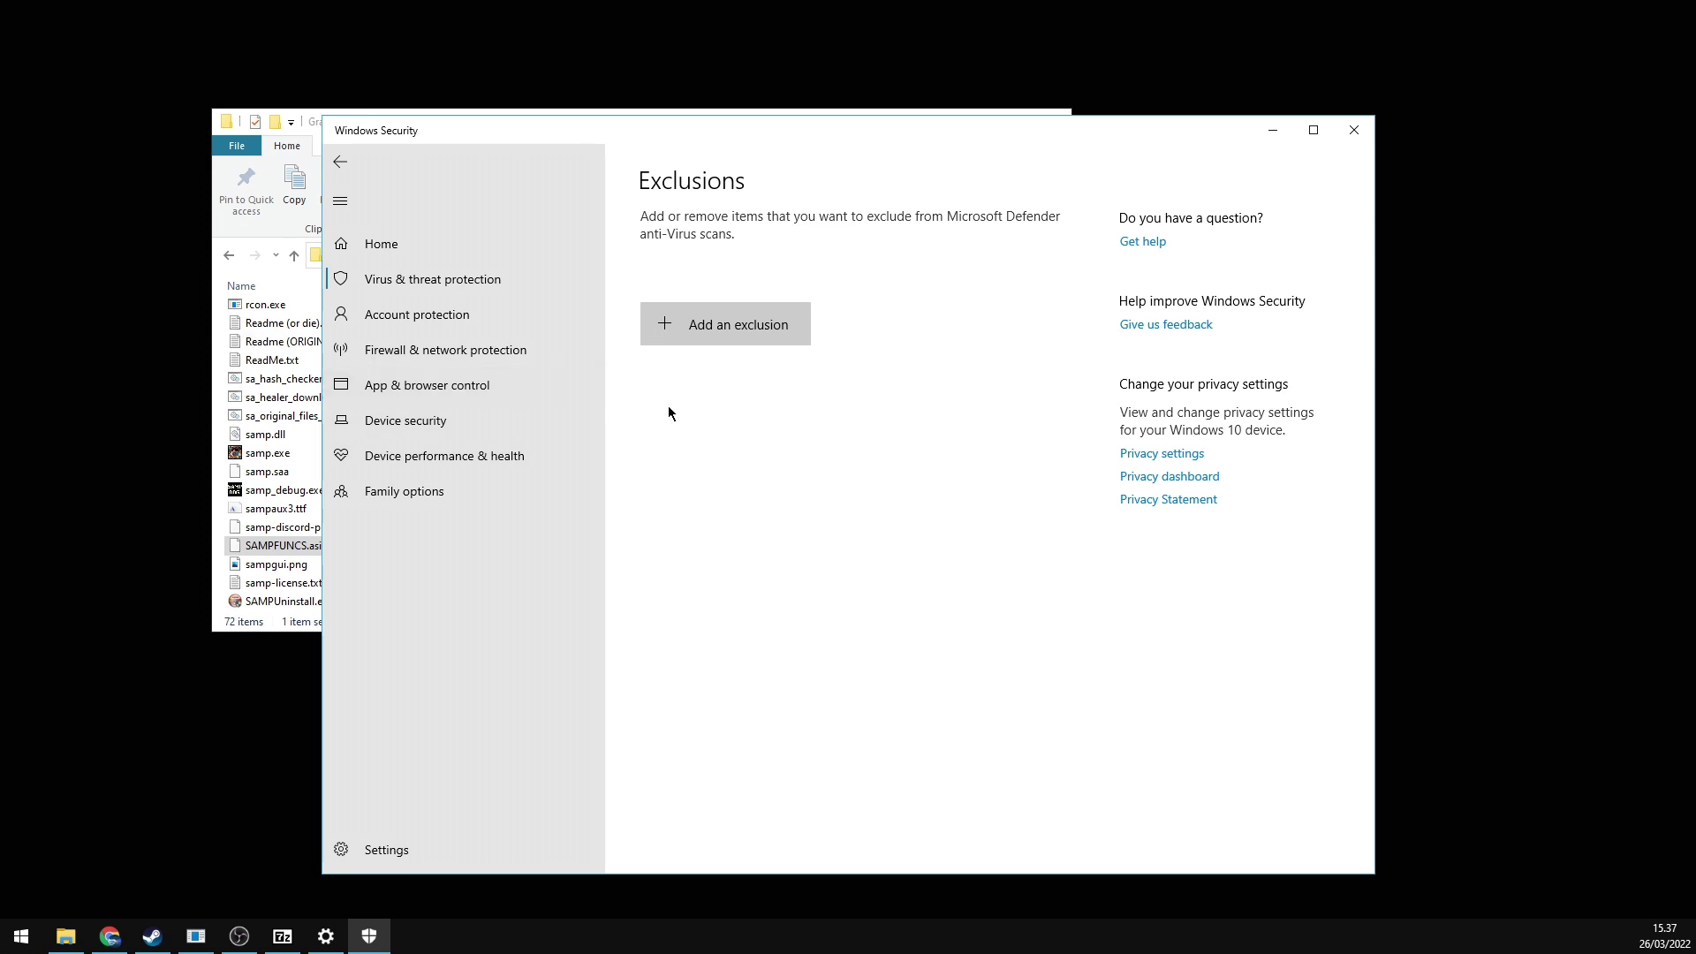
- Add a file exclusion for SAMPFUNCS.asi in the Grand Theft Auto San Andreas folder on drive E
click(696, 338)
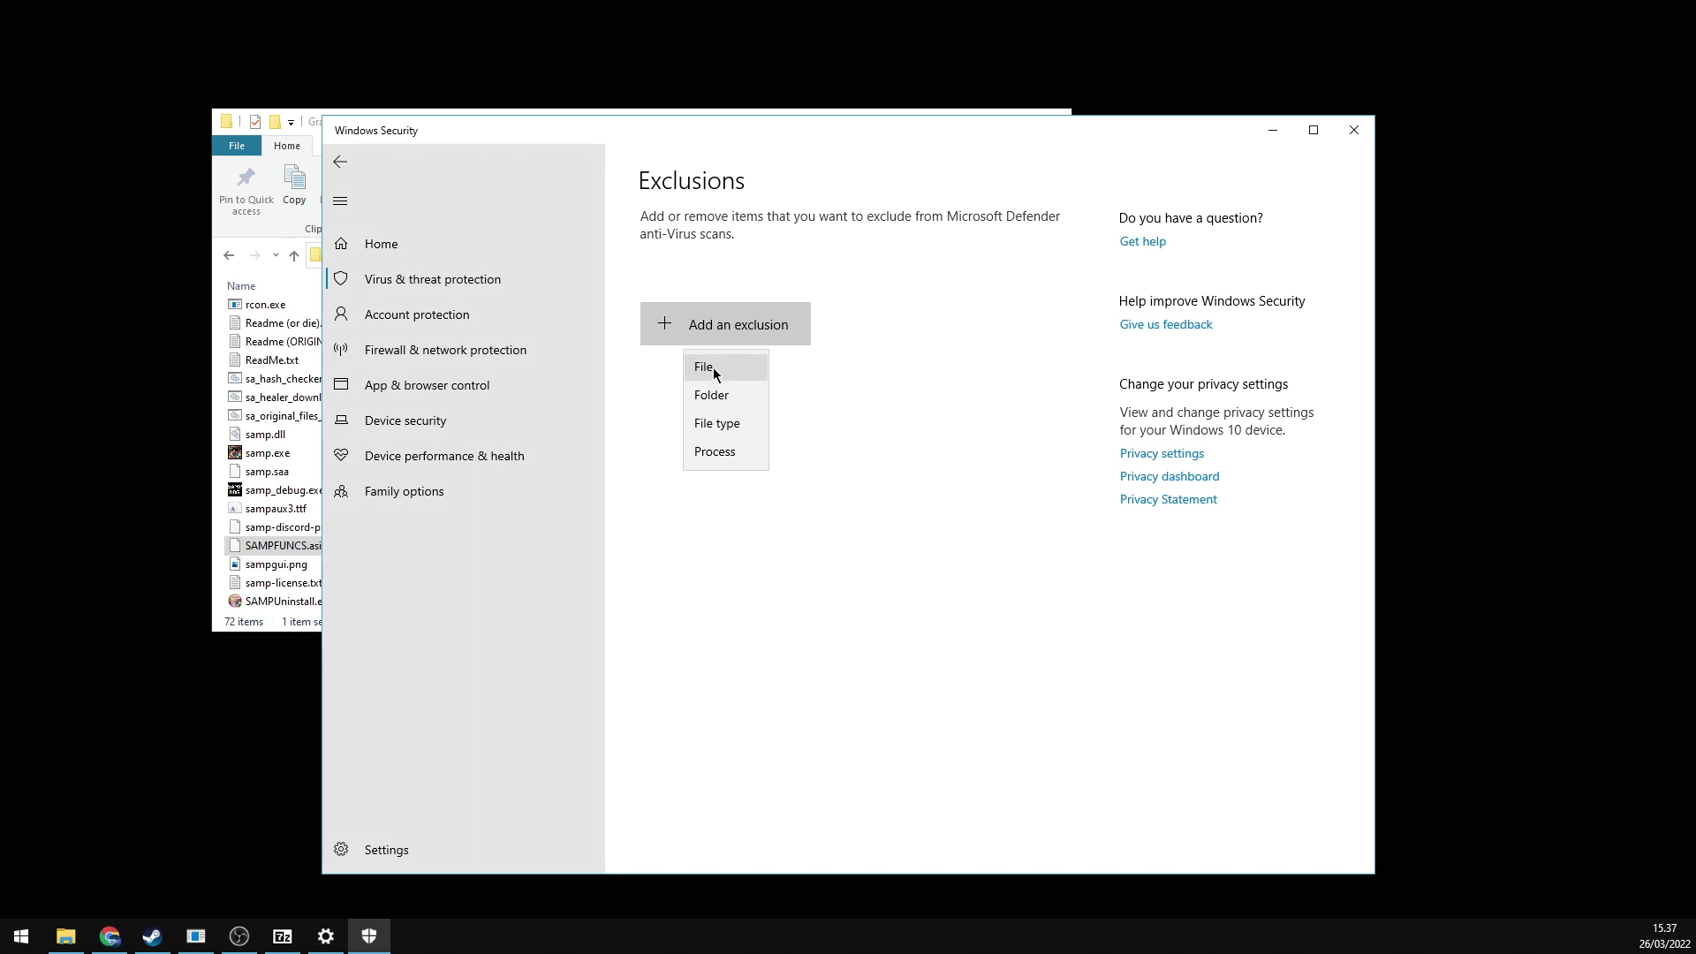
click(715, 374)
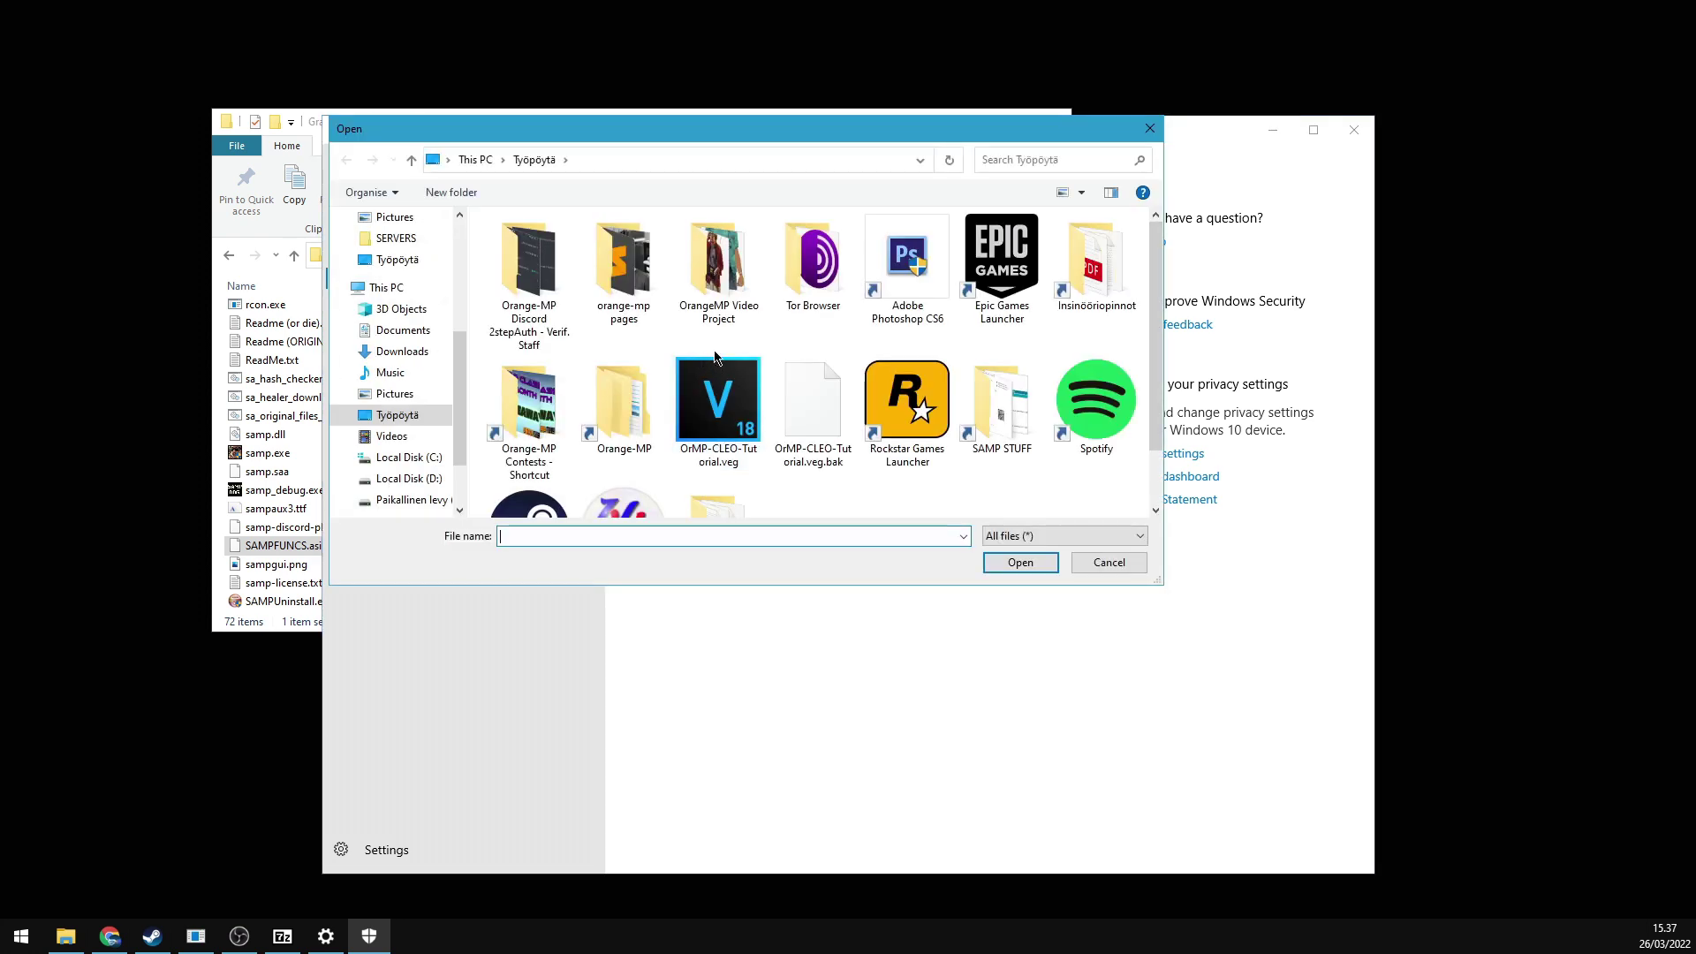
scroll(408, 482, down, 1)
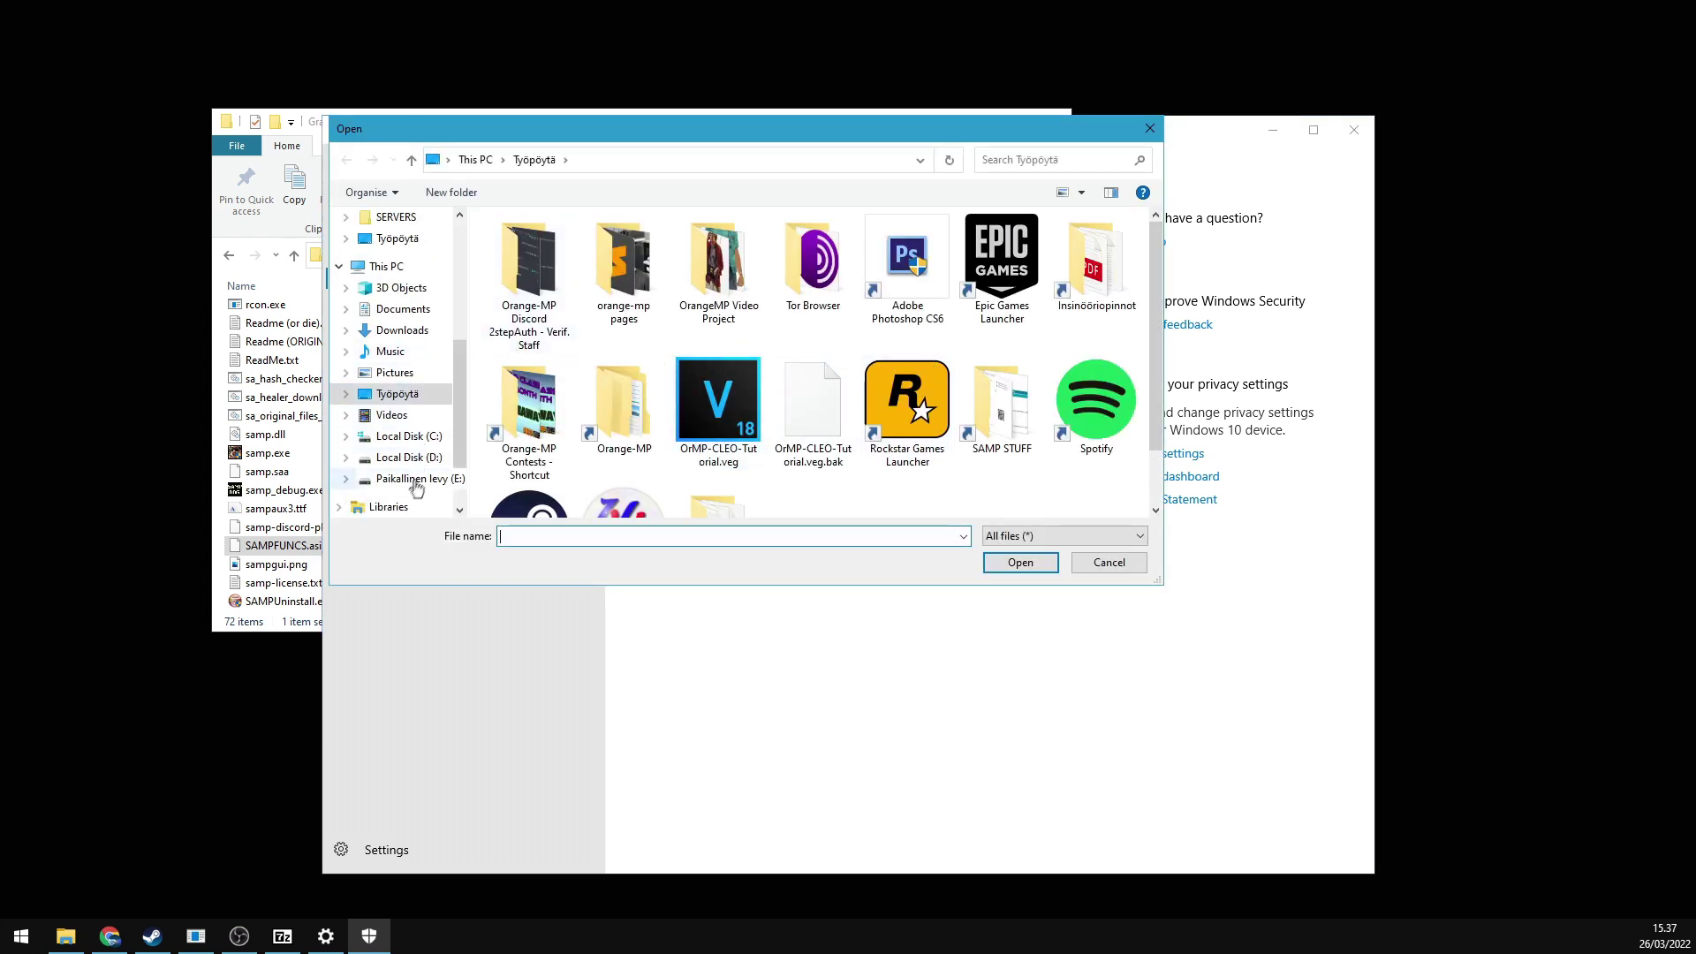
click(408, 482)
double_click(544, 299)
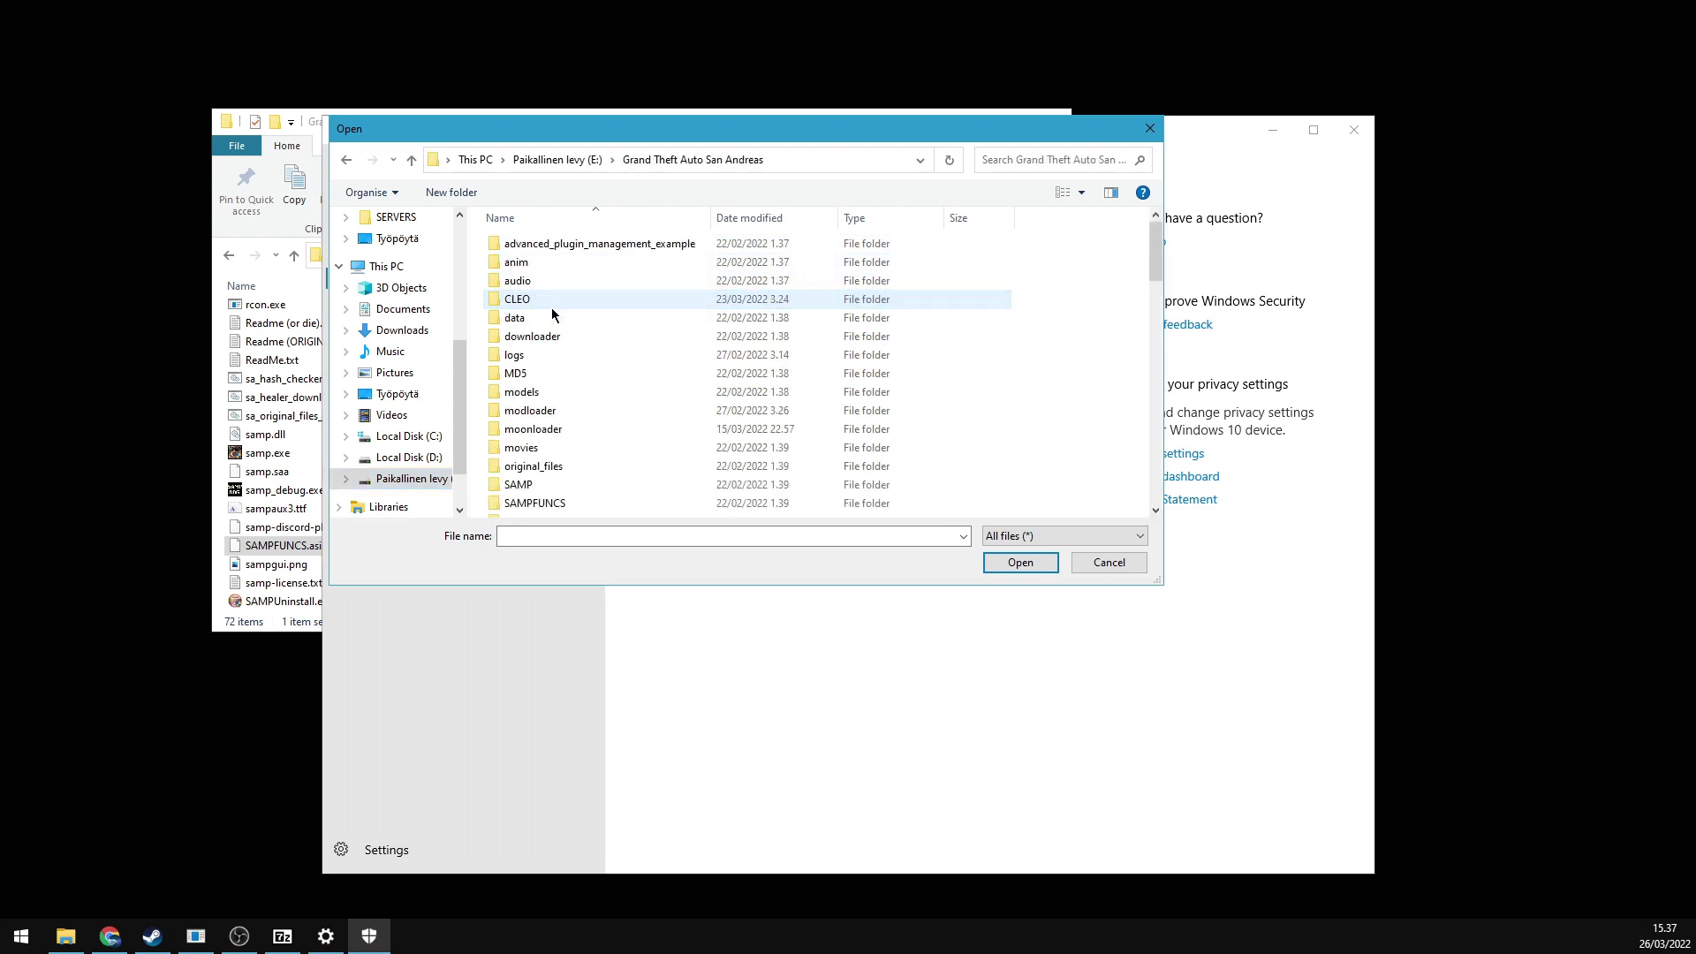
scroll(561, 323, down, 6)
scroll(565, 349, down, 10)
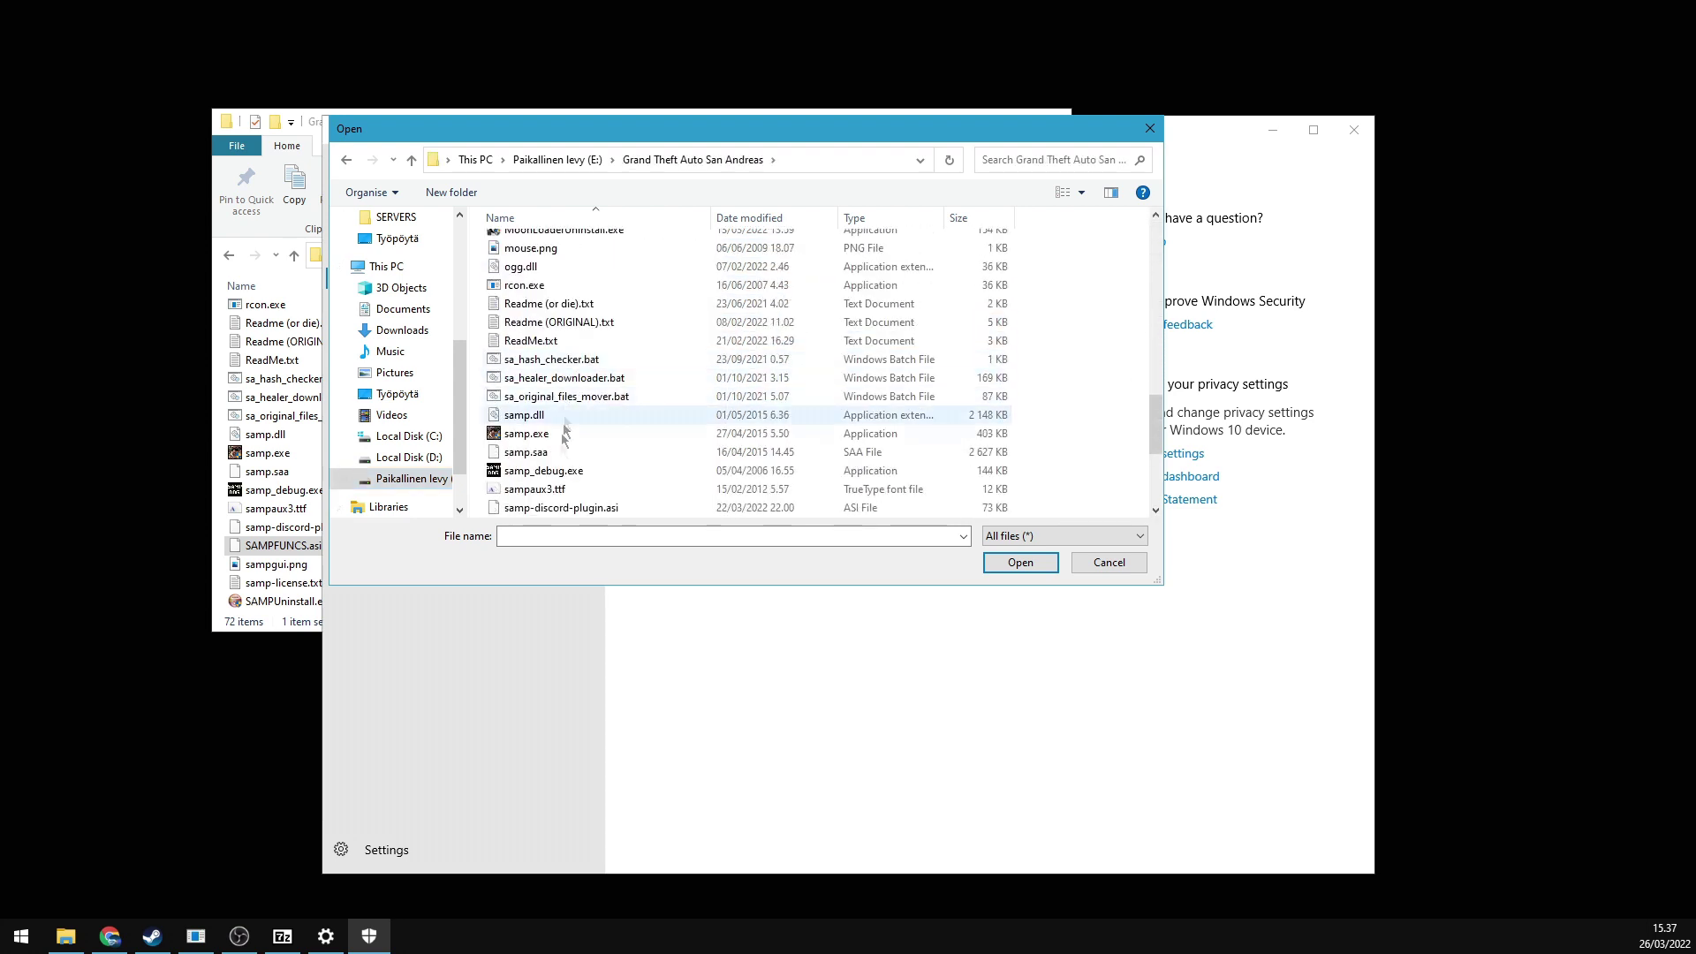
scroll(559, 477, down, 1)
click(566, 471)
click(1021, 563)
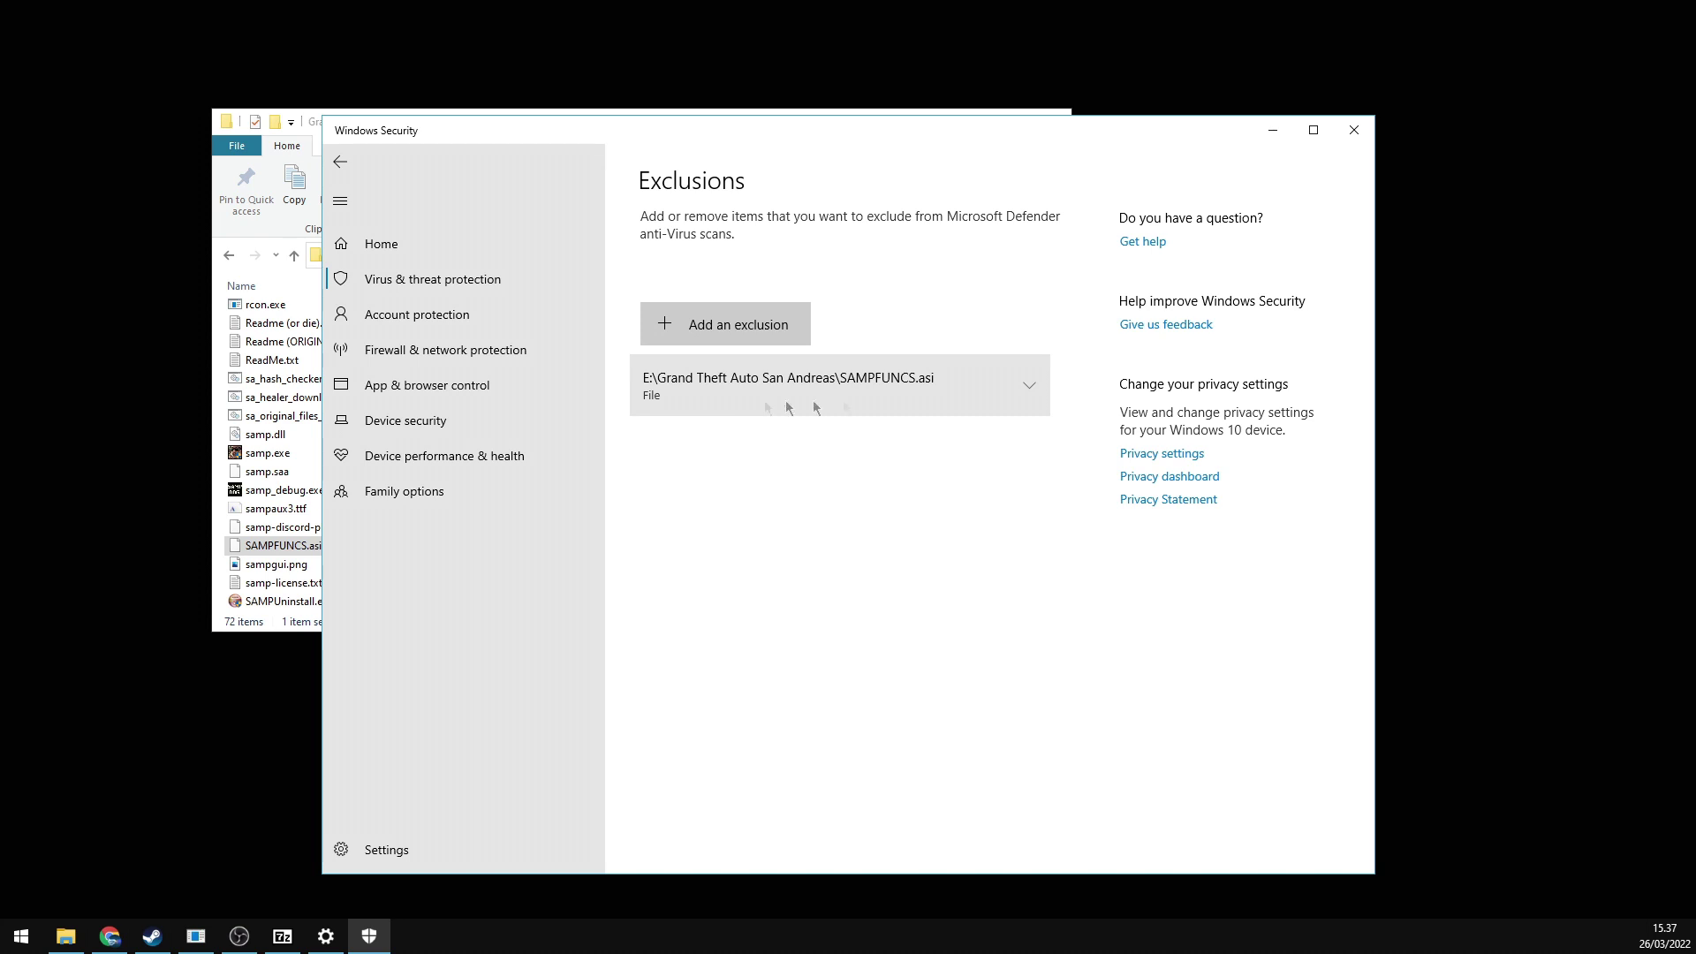
- Expand the SAMPFUNCS.asi exclusion to show its options, and close Windows Security
click(1023, 381)
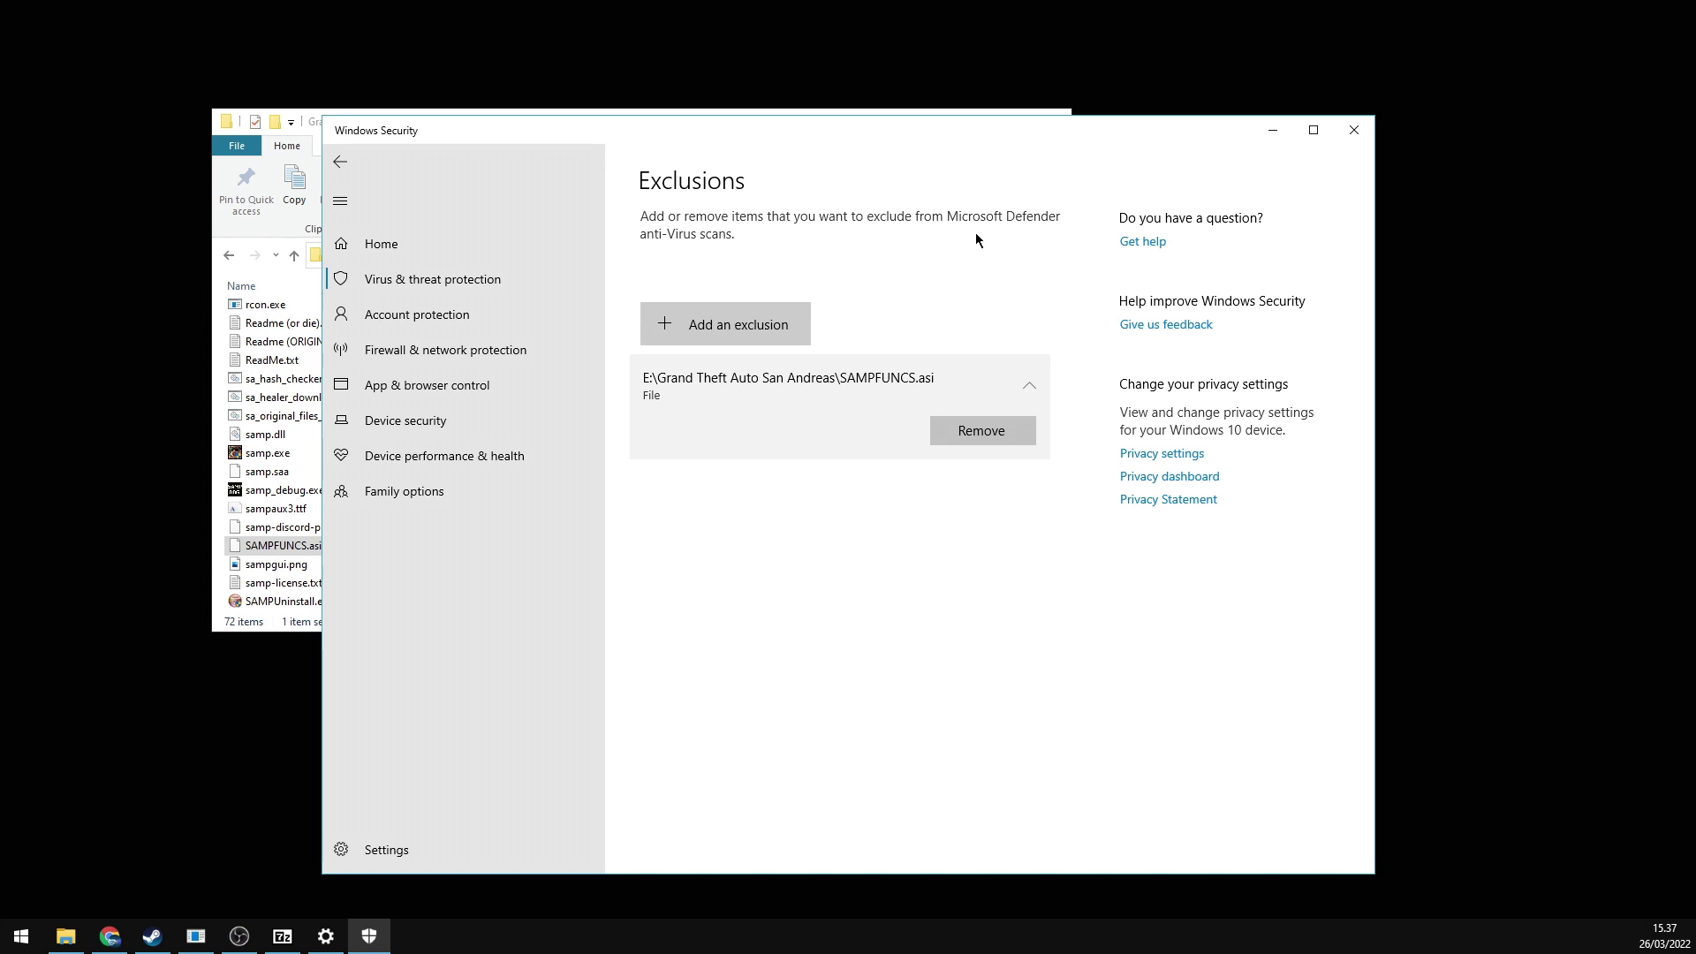
click(340, 161)
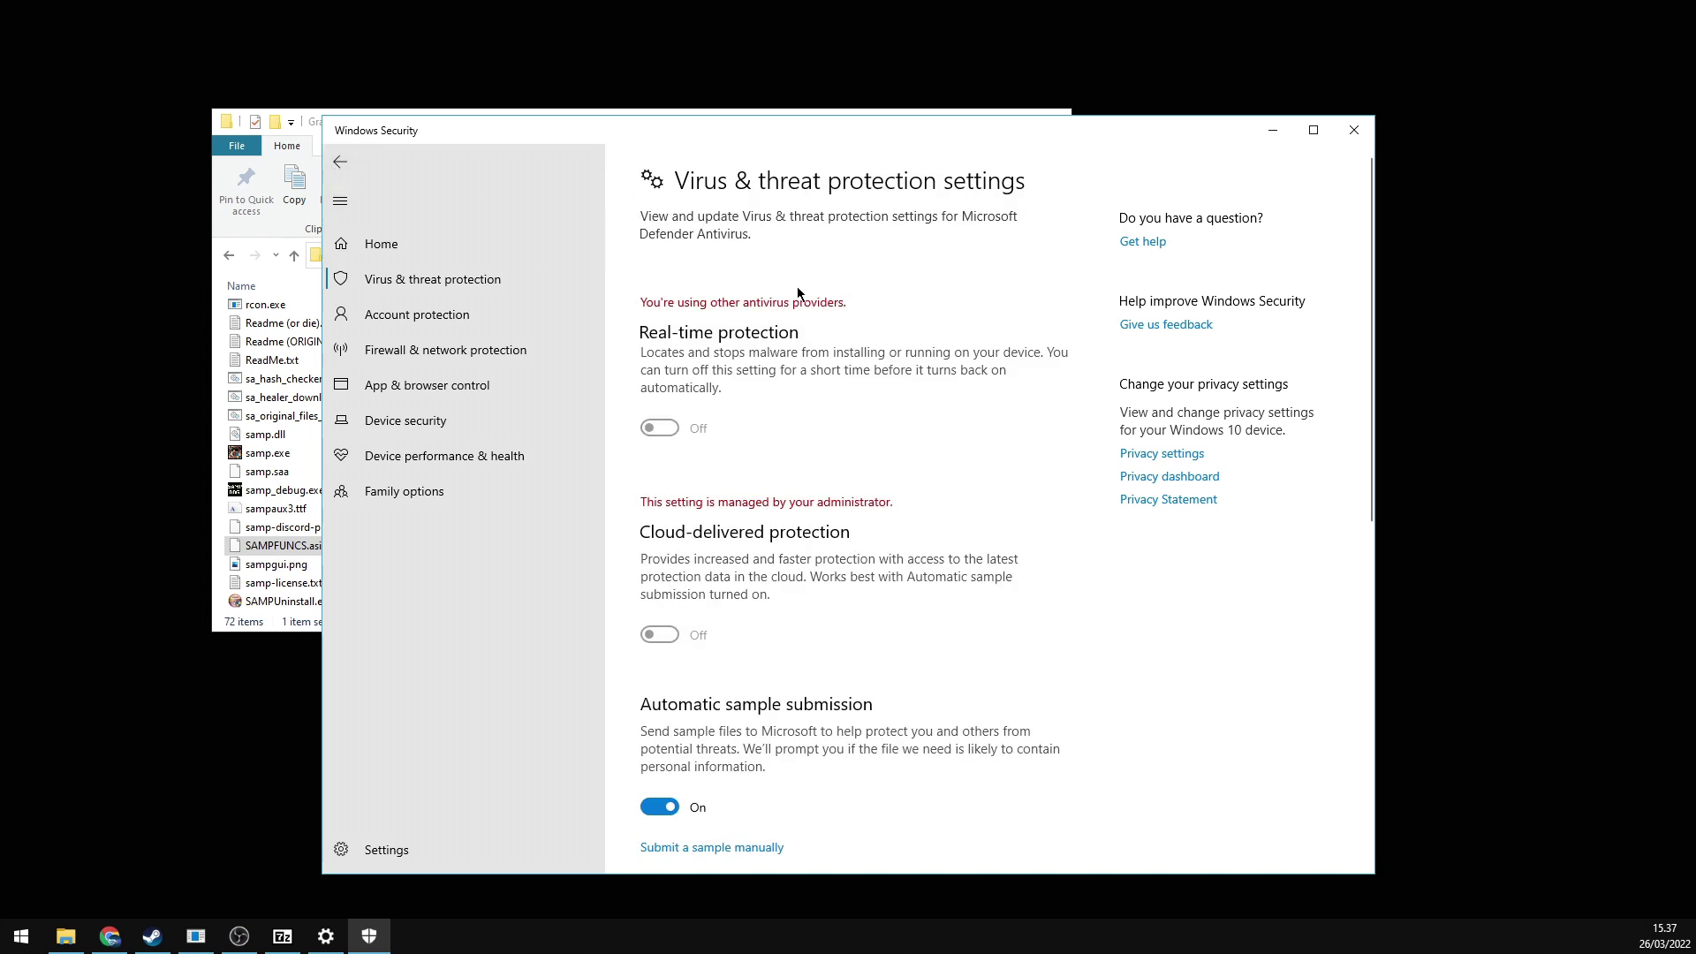
click(1354, 130)
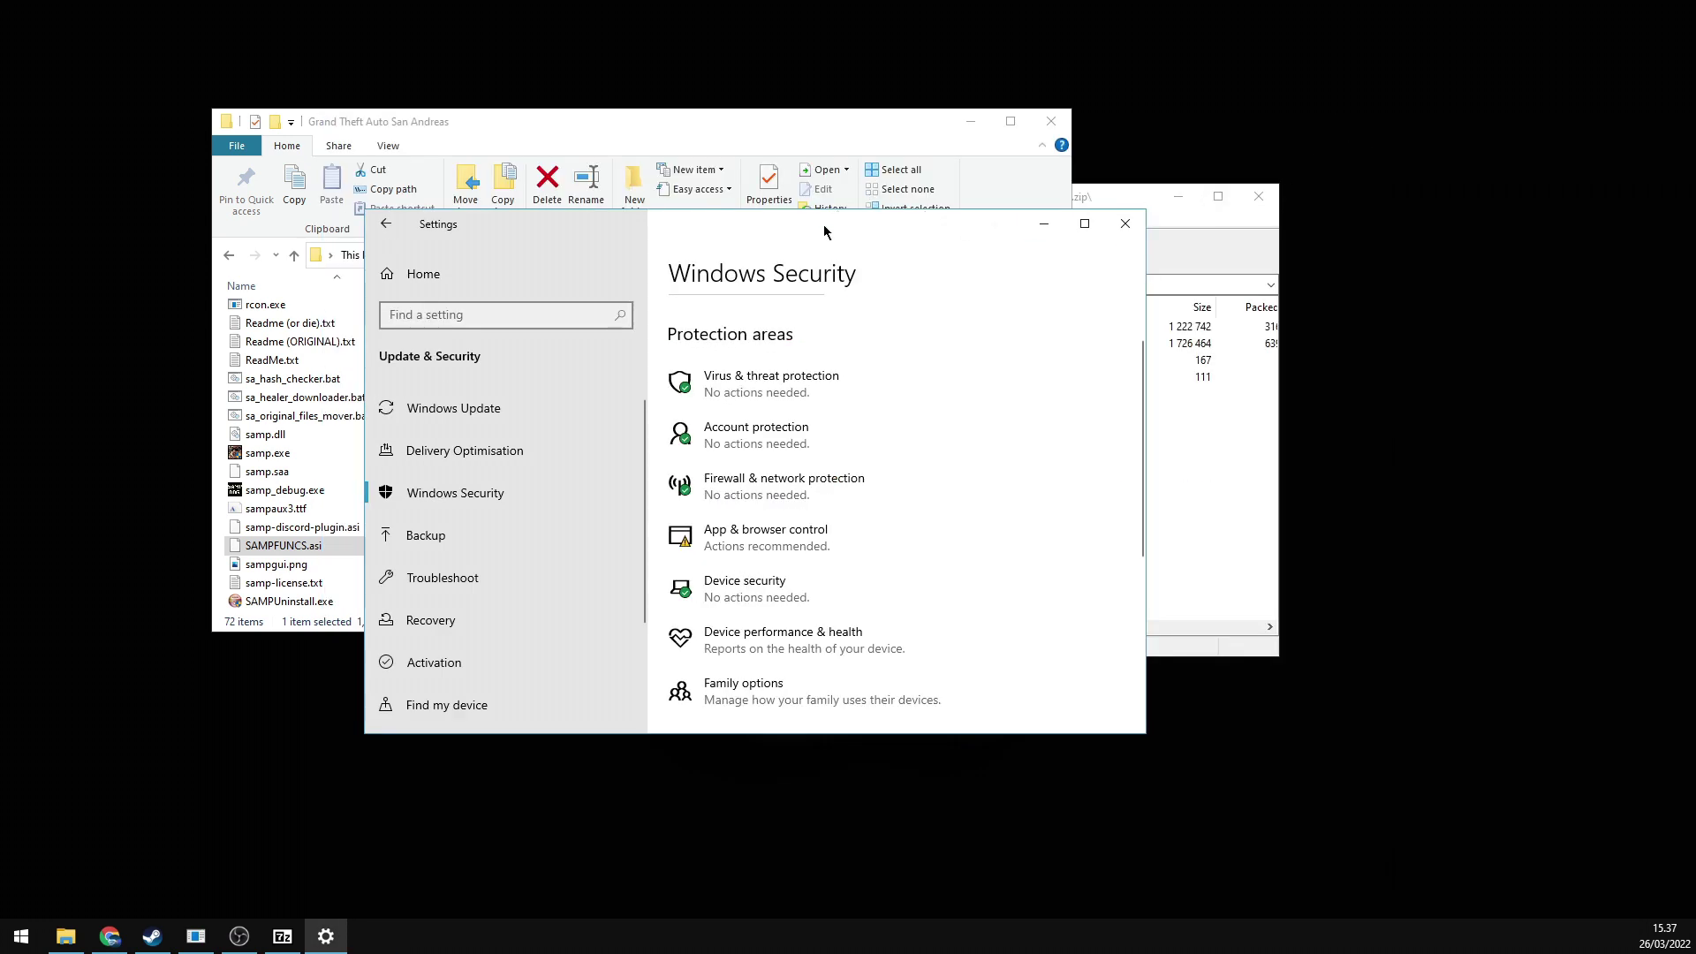
- Close Windows Settings and reposition the Grand Theft Auto San Andreas folder window
drag(829, 232, 906, 228)
click(1207, 221)
drag(833, 130, 1044, 142)
scroll(692, 454, down, 3)
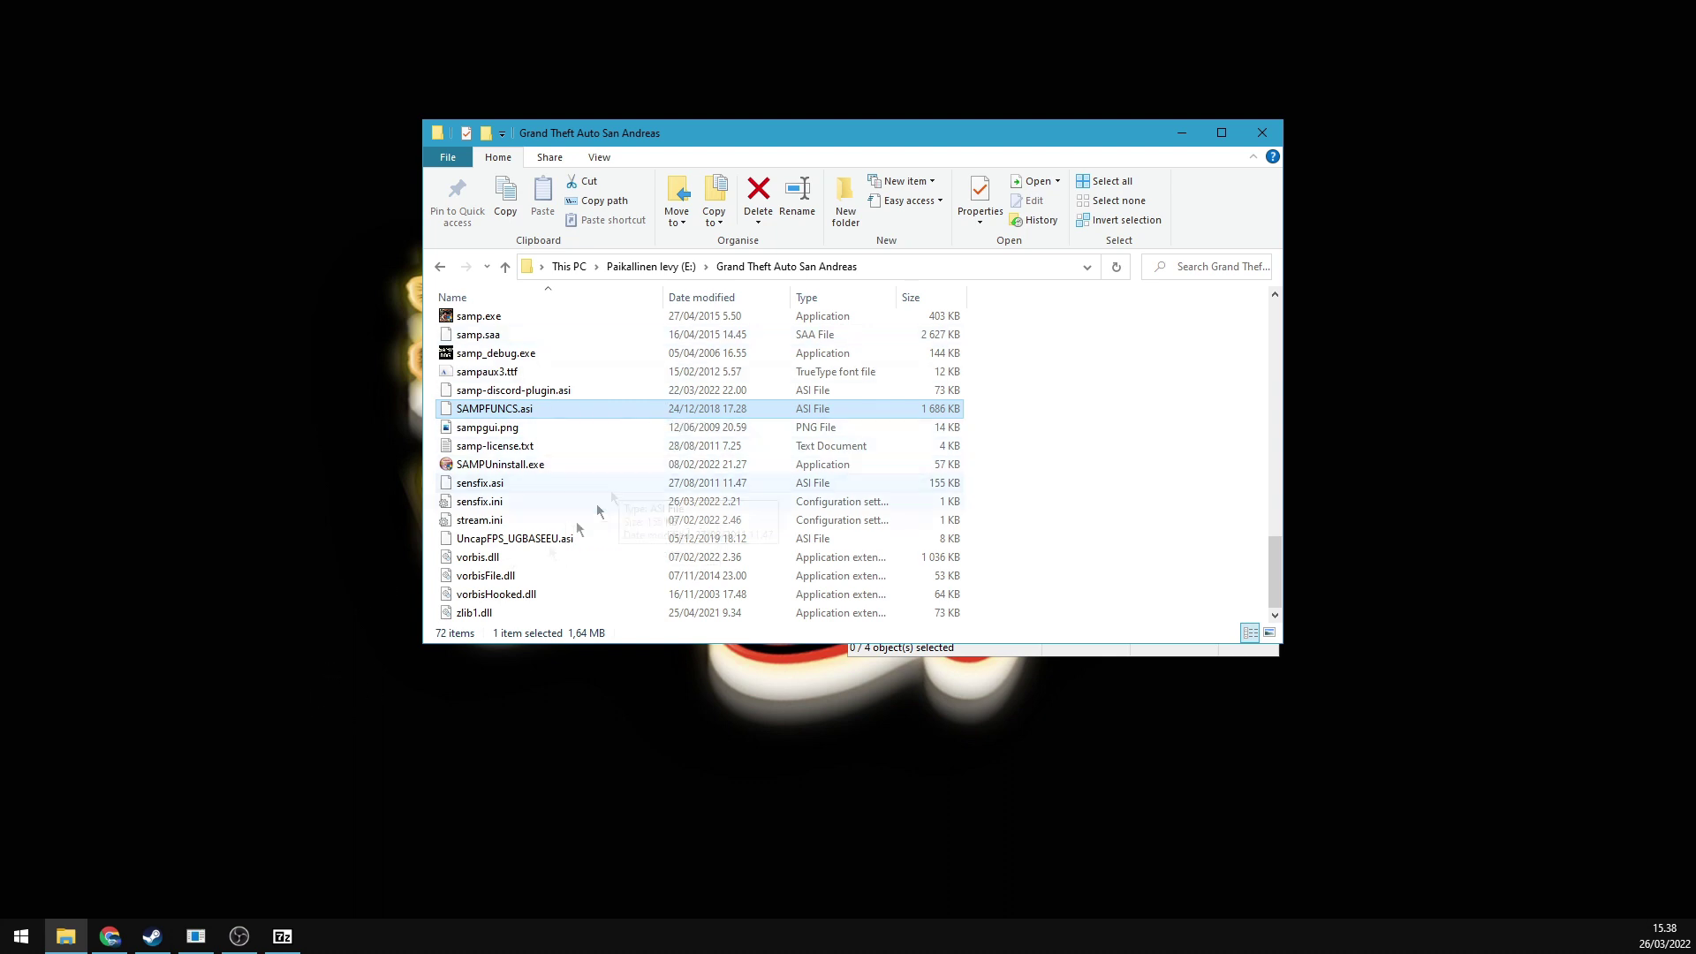
- Find and launch Firefox, declining the offer to make it the primary browser
mouse_move(110, 935)
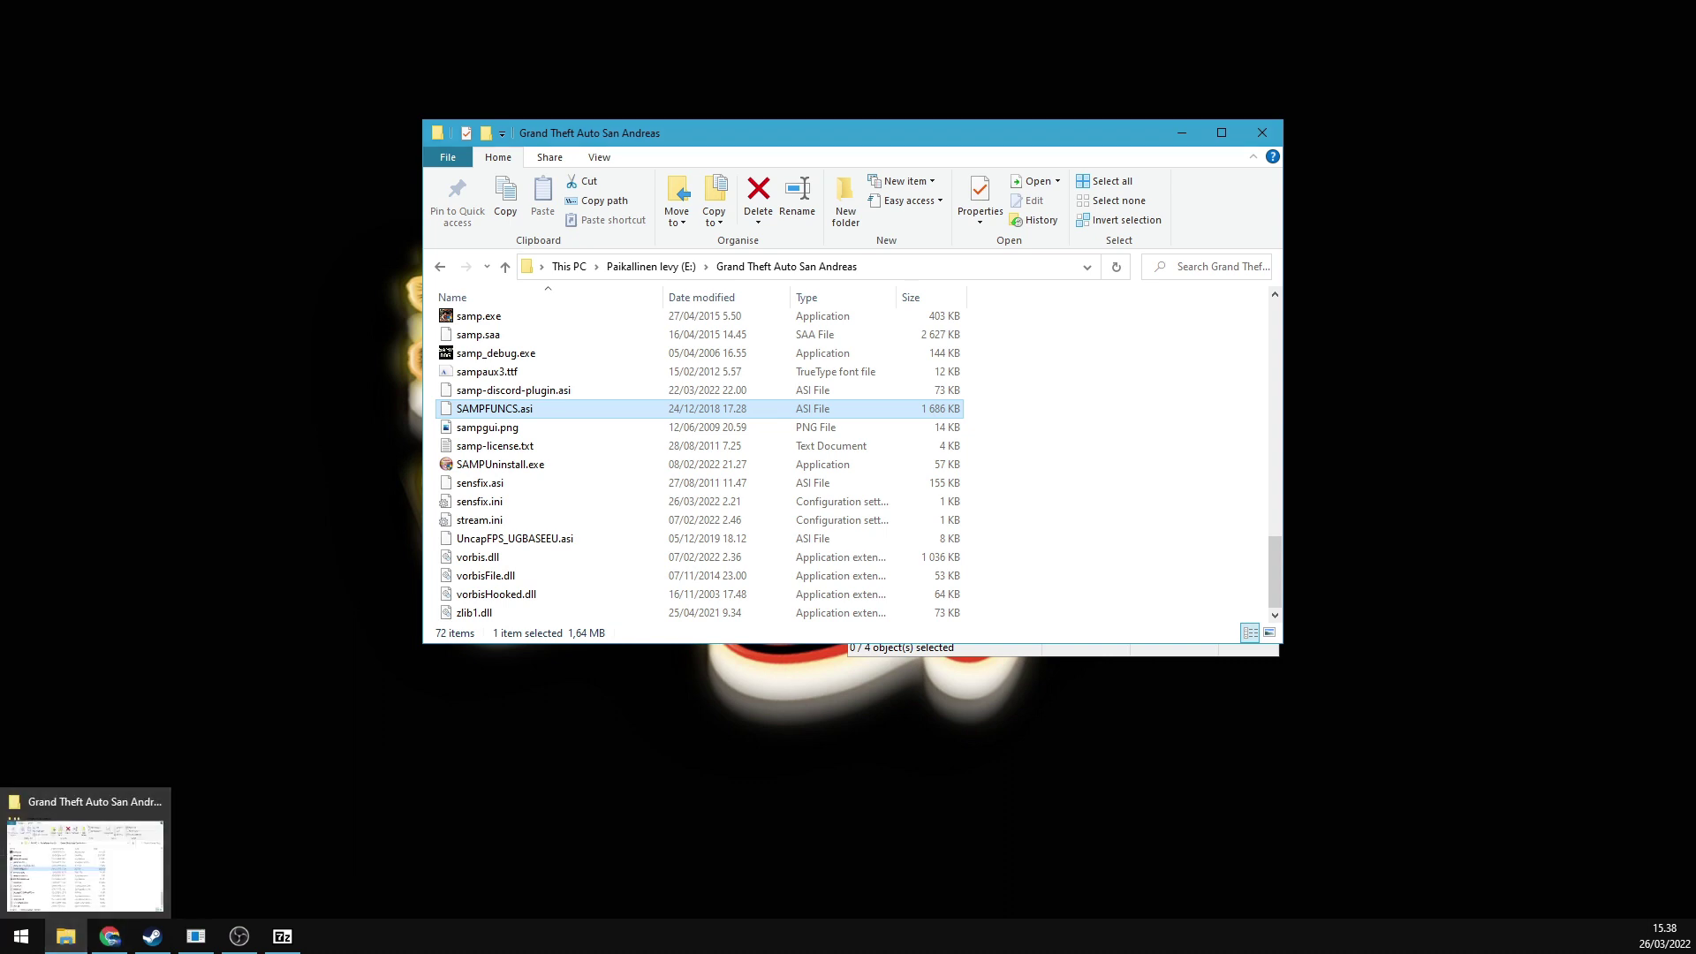
click(23, 937)
text(fi)
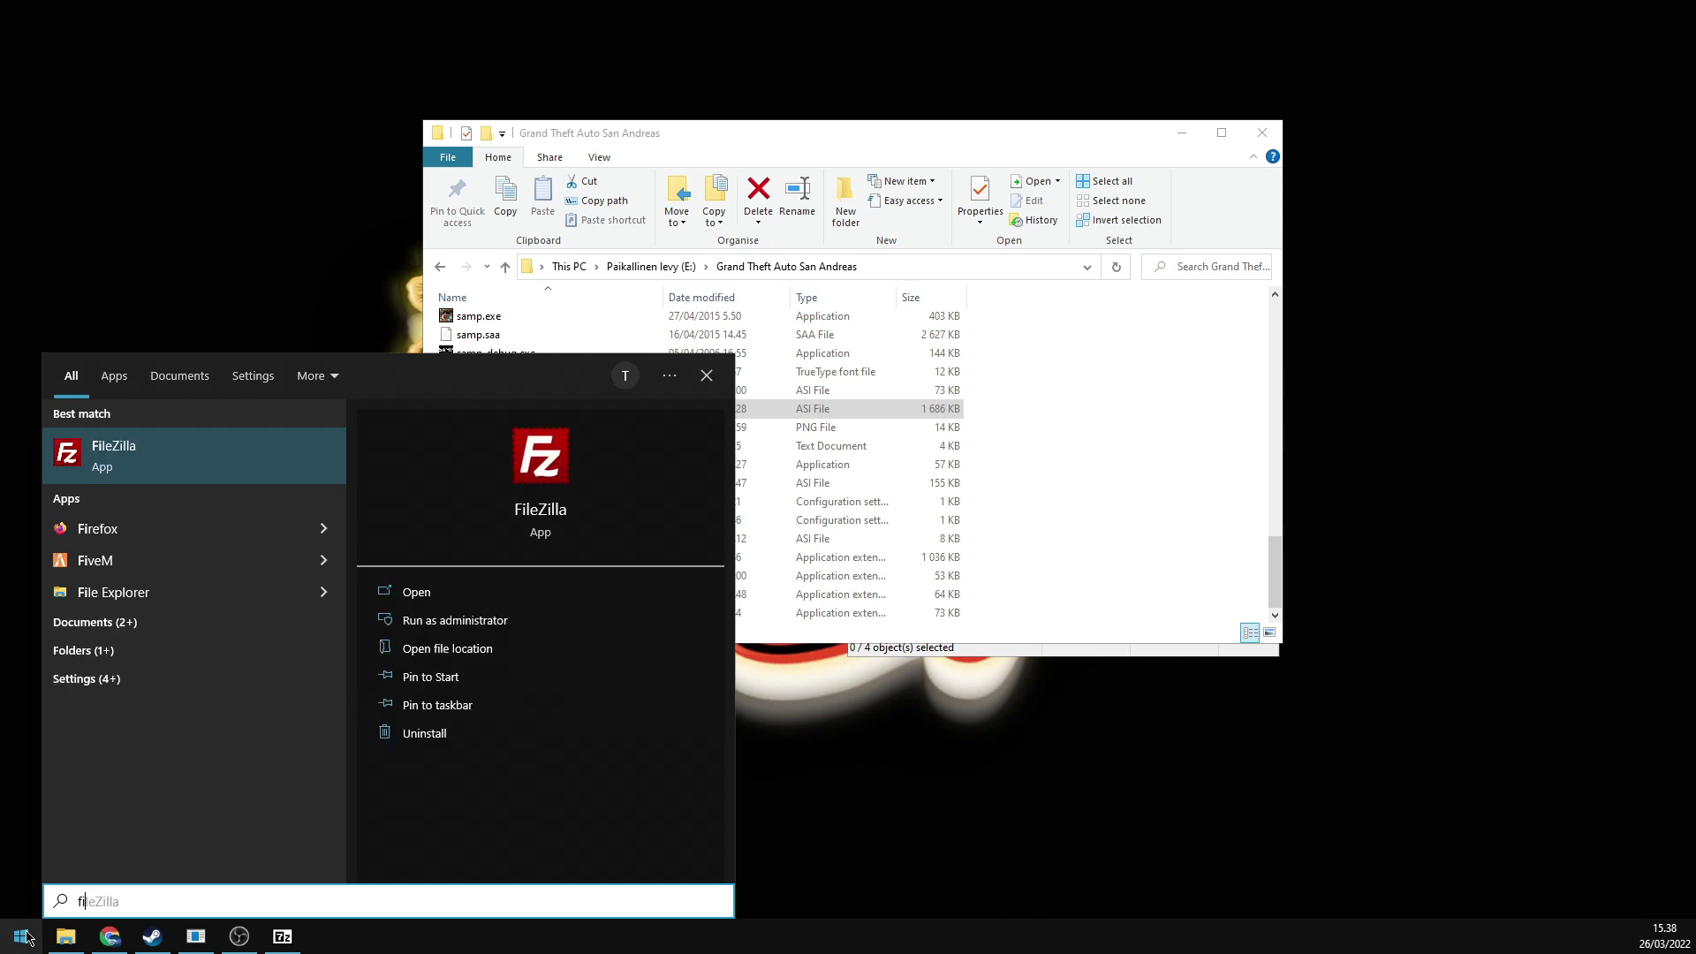
click(104, 530)
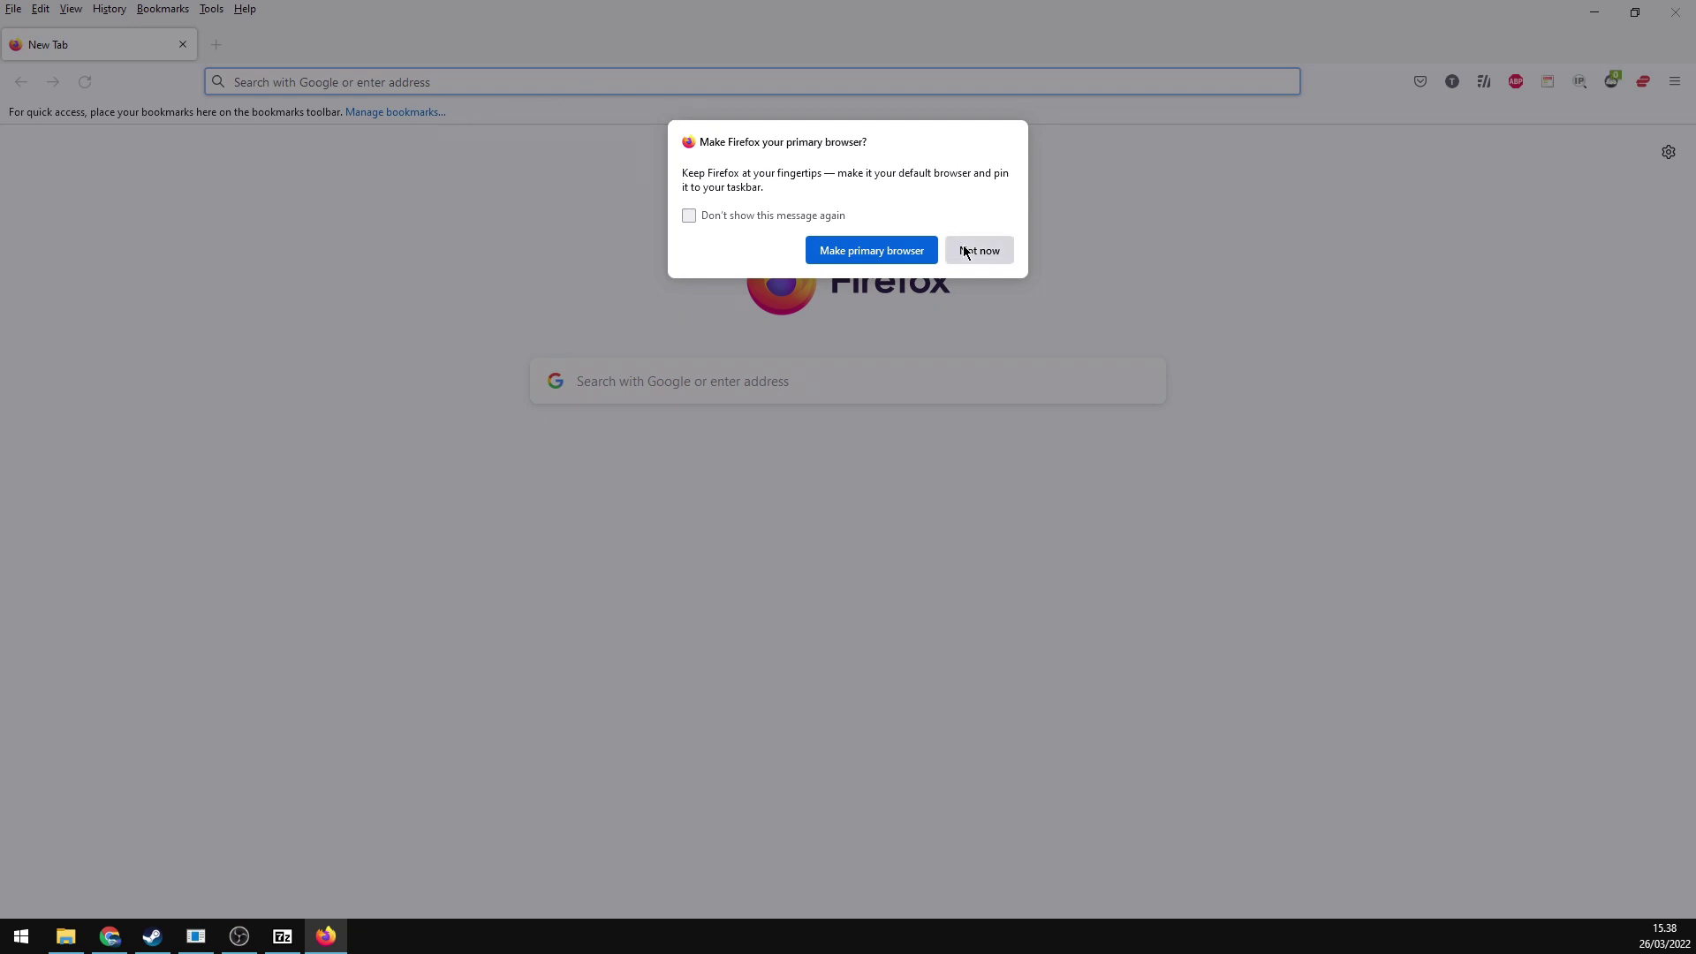
click(971, 251)
- Search the web for "asi loader"
click(778, 378)
text(auto)
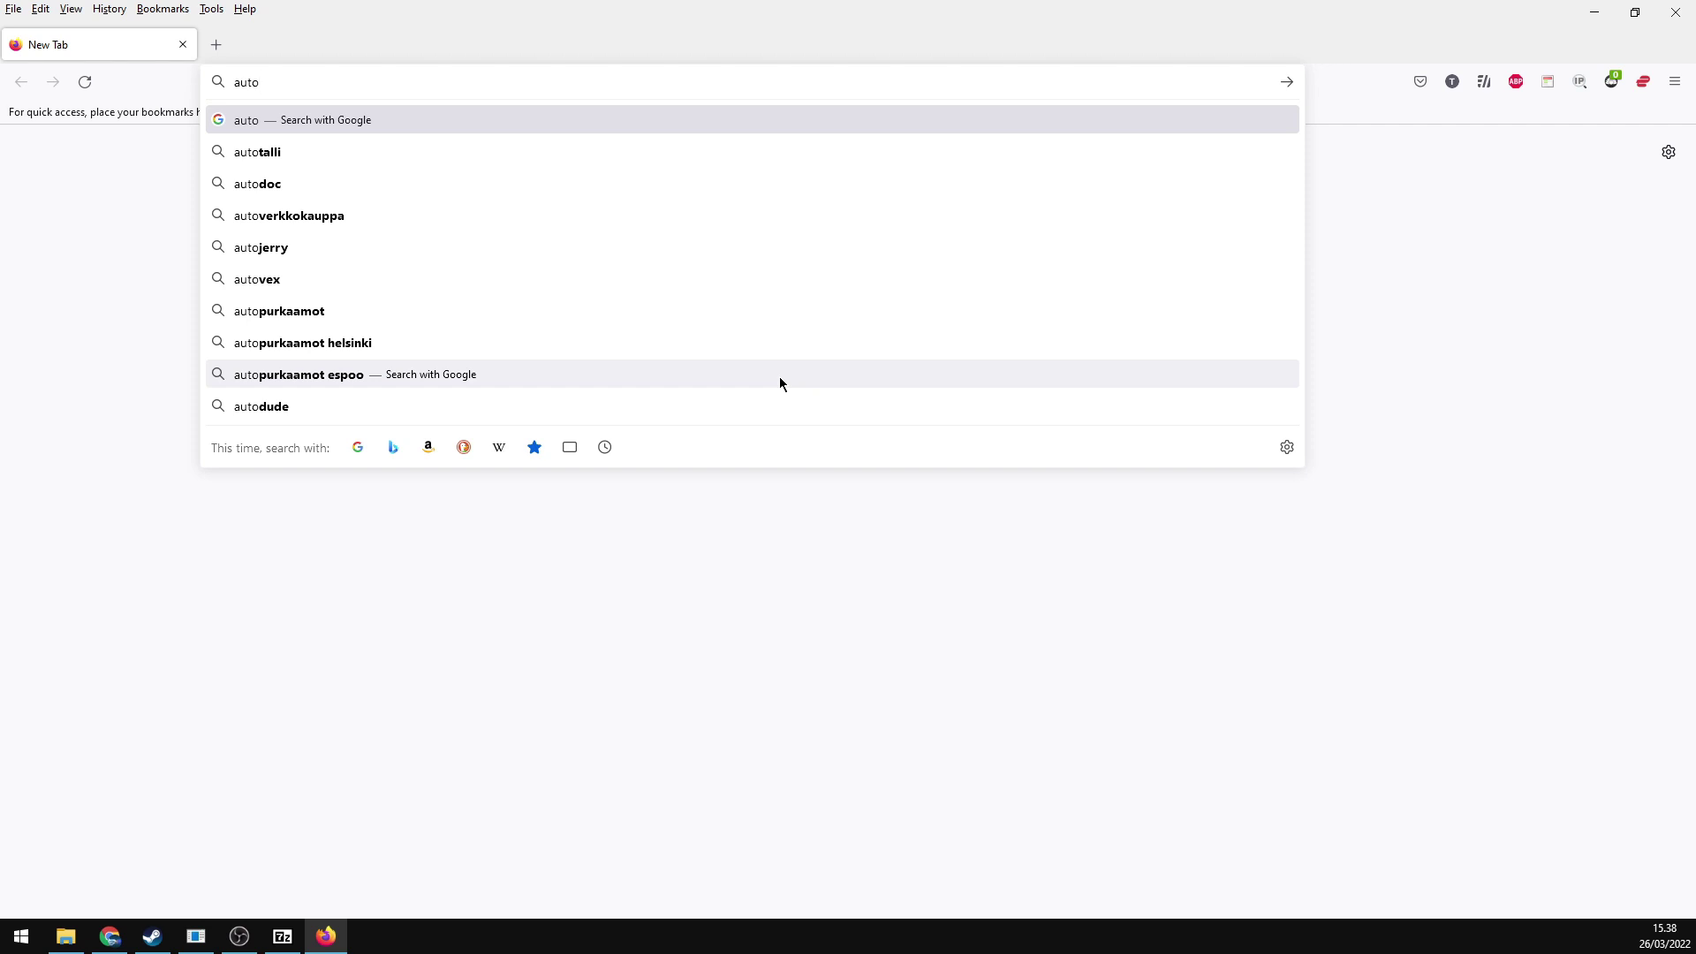
key(BackSpace)
key(BackSpace)
key(BackSpace)
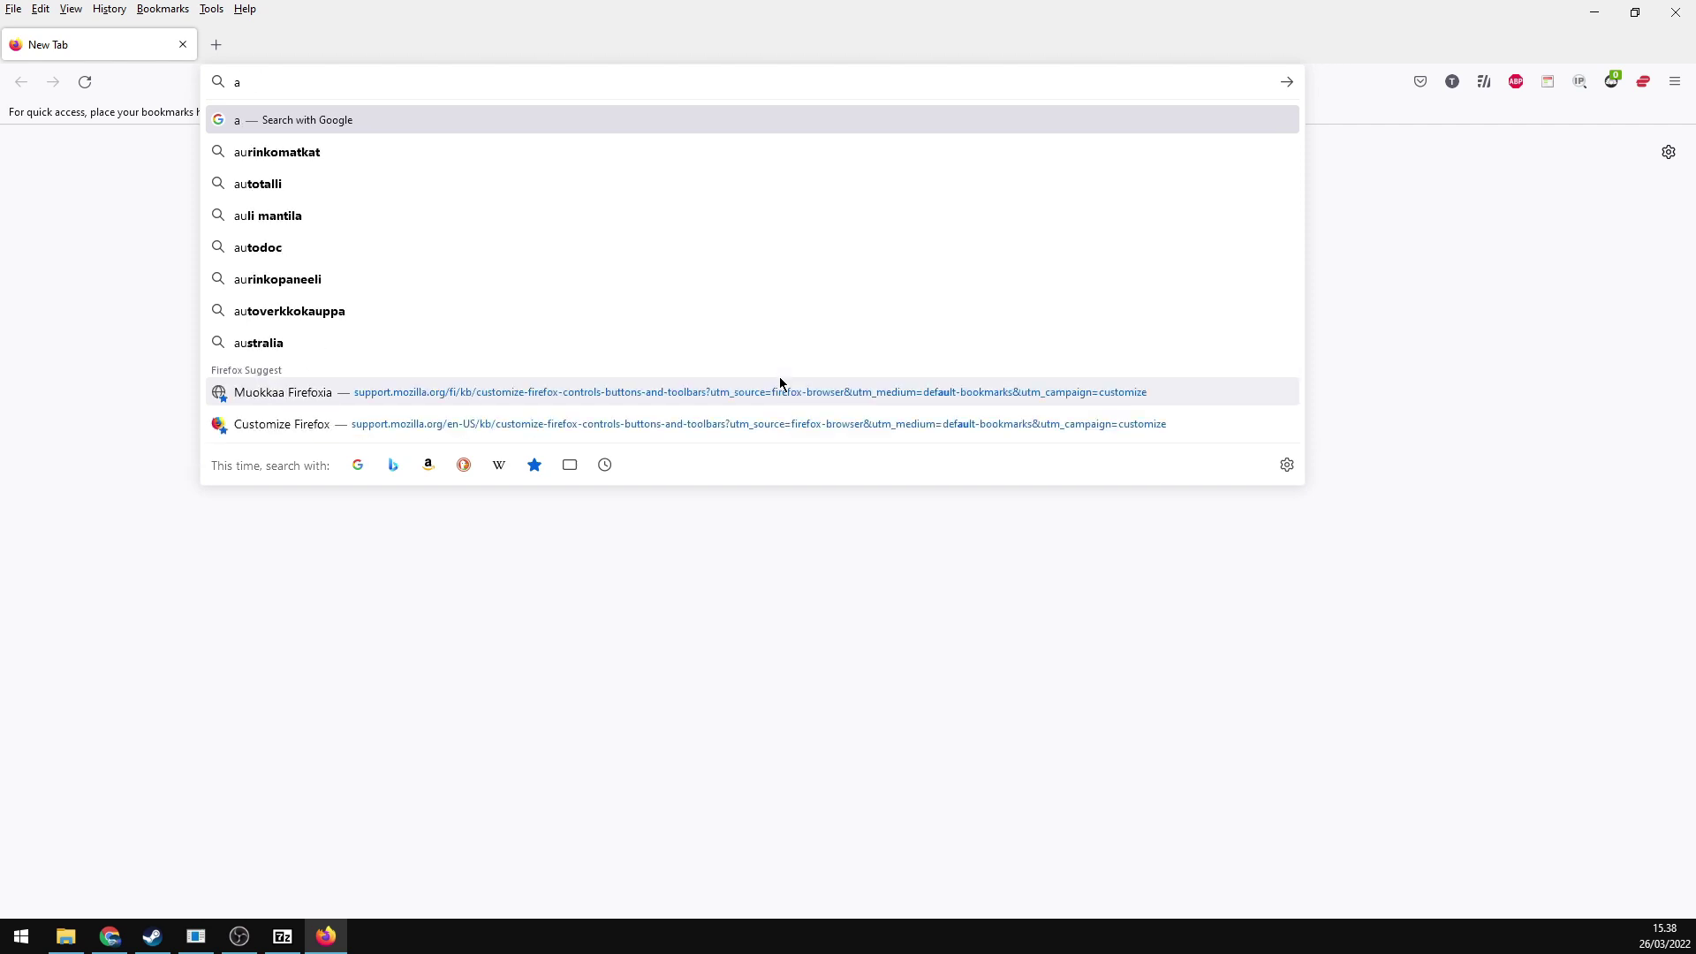
text(si loader)
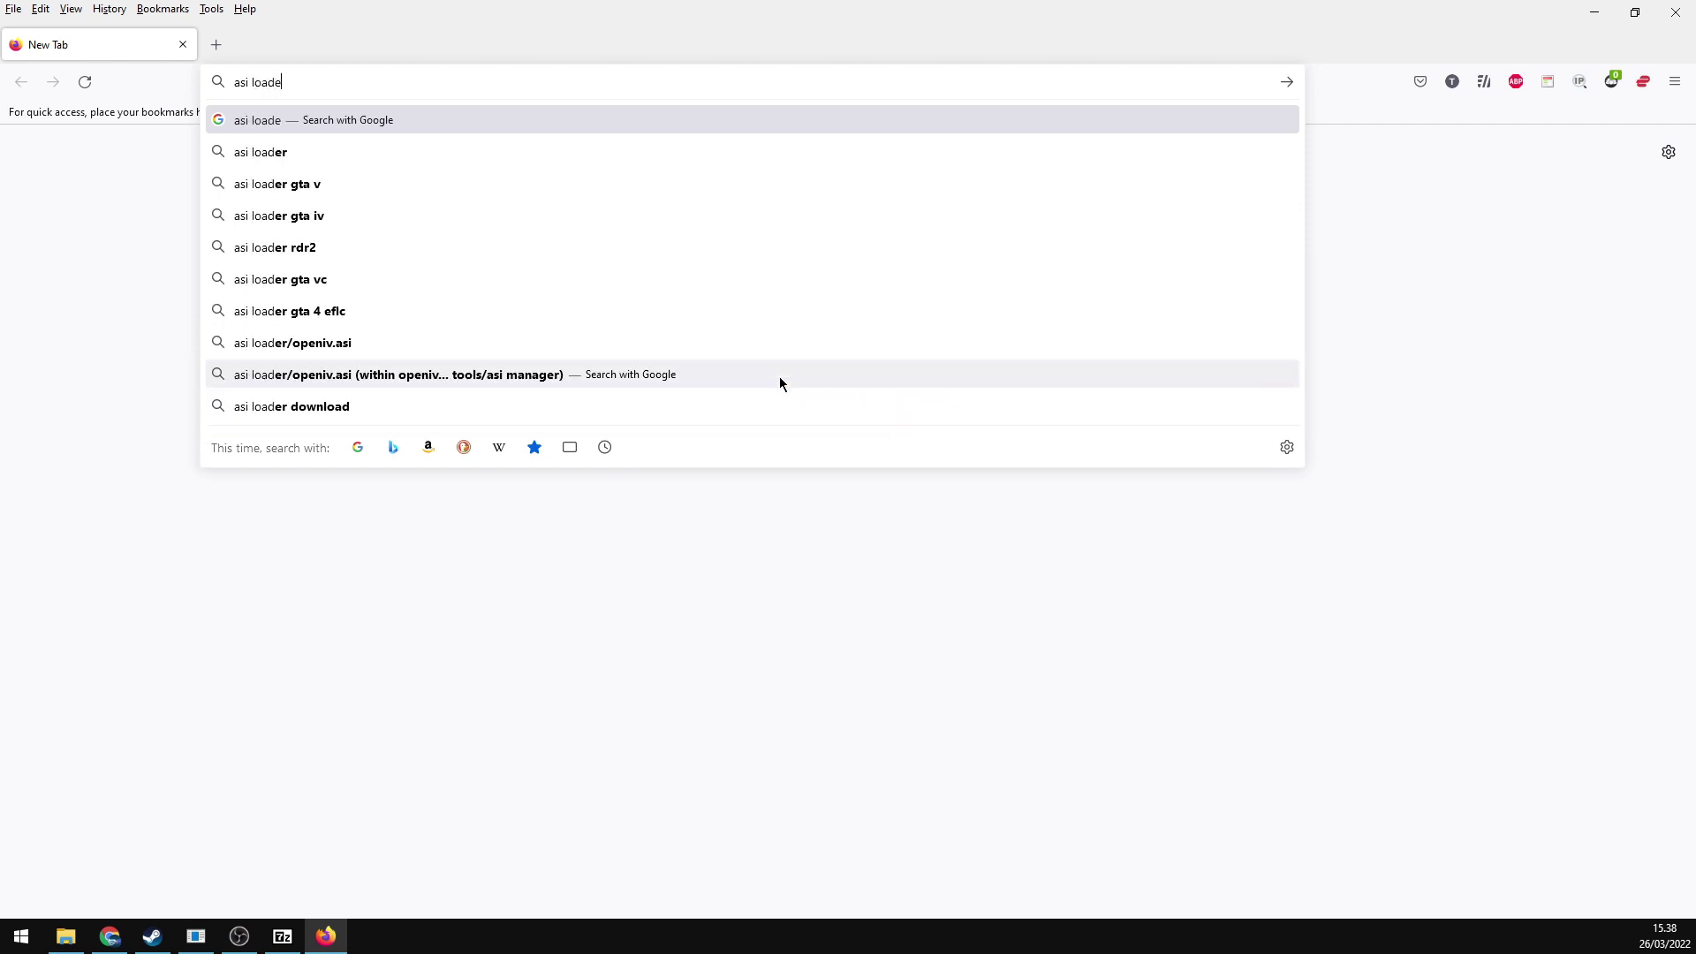
key(Return)
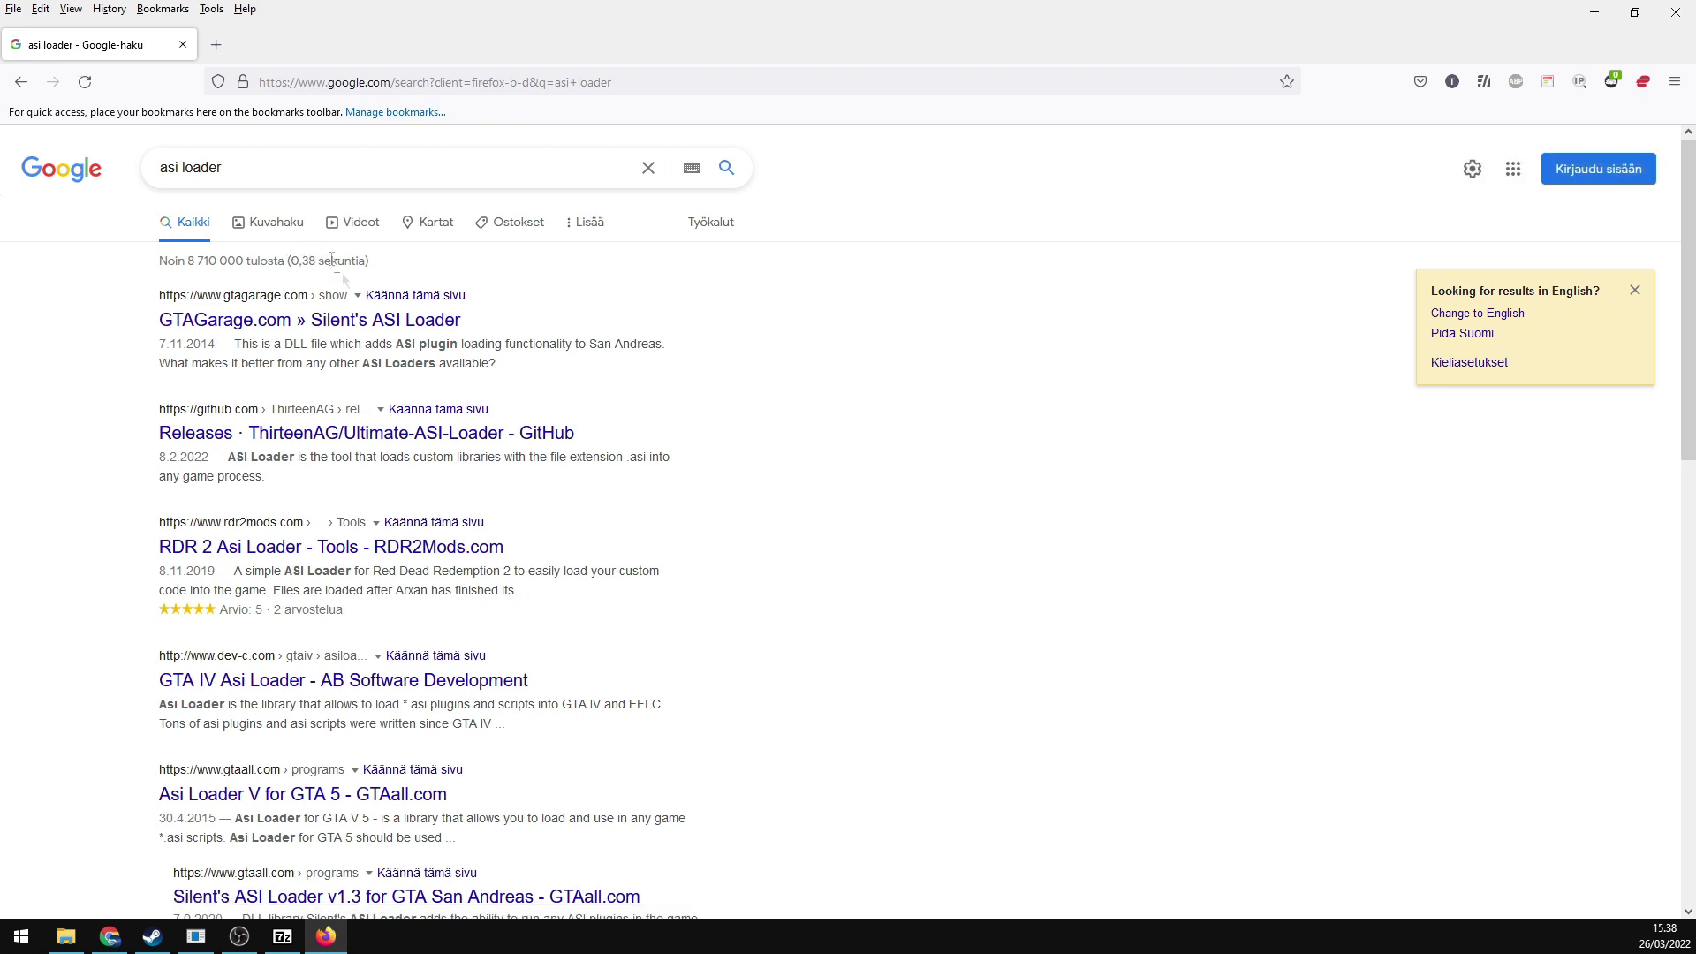
- Download ASI Loader 1.3 from GTAGarage's Silent's ASI Loader page and open the silents_asi_loader_13.zip archive
click(382, 329)
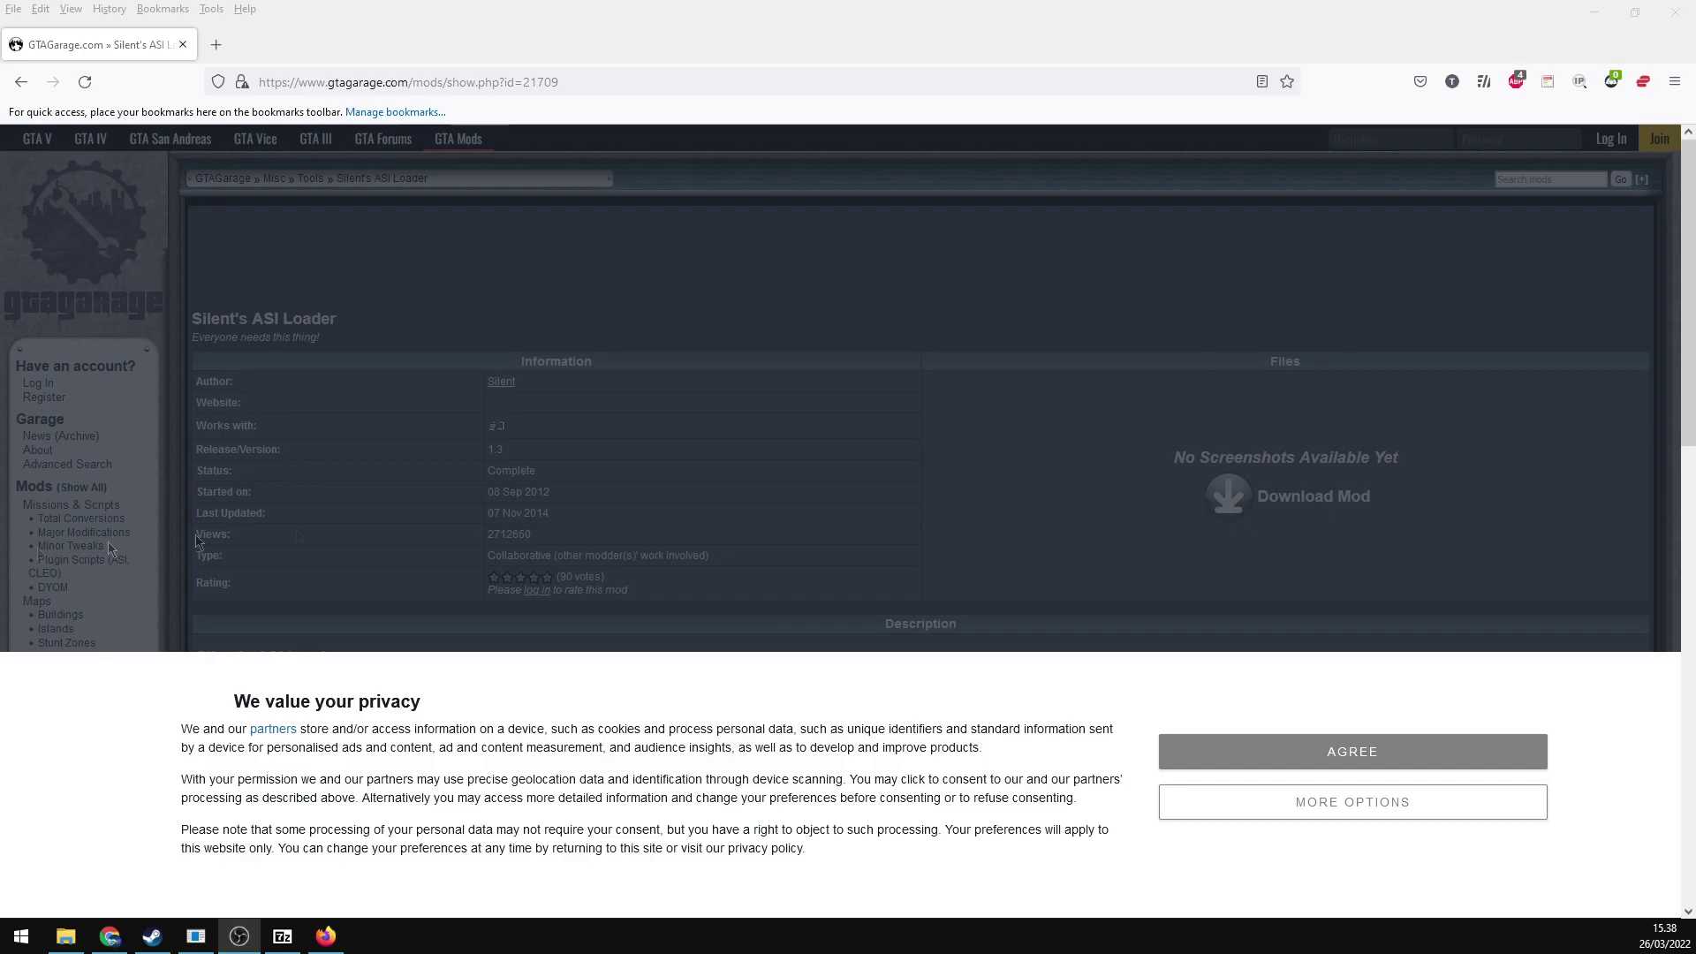
click(1327, 765)
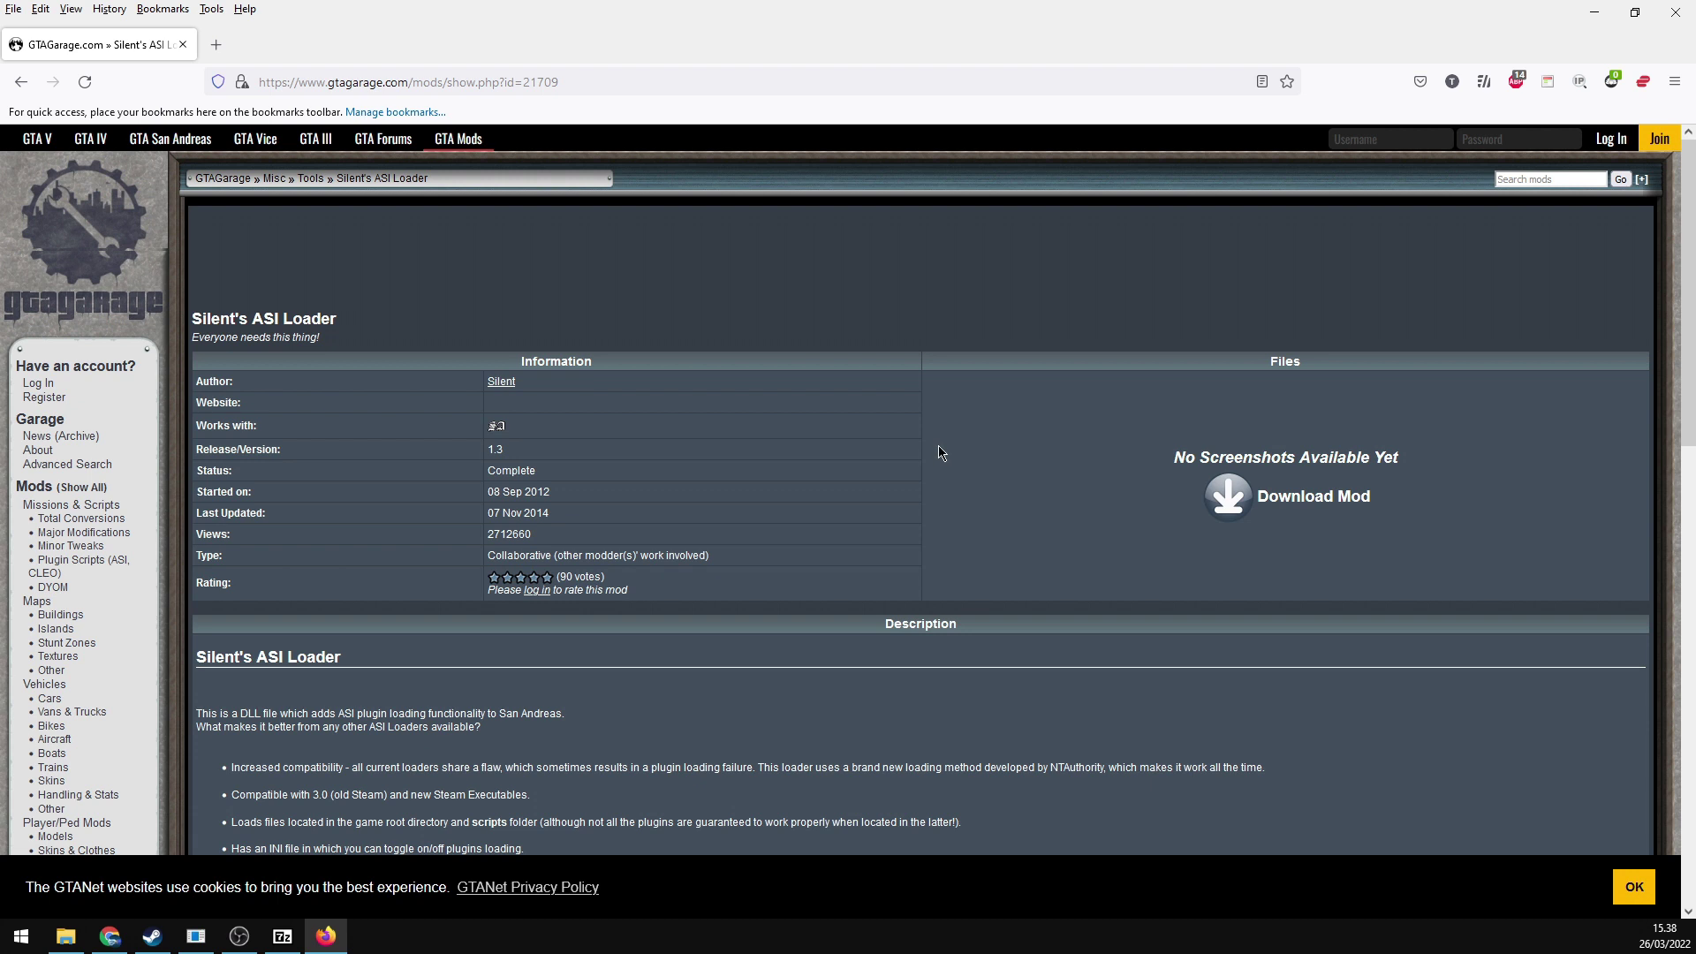
click(1244, 503)
click(1589, 474)
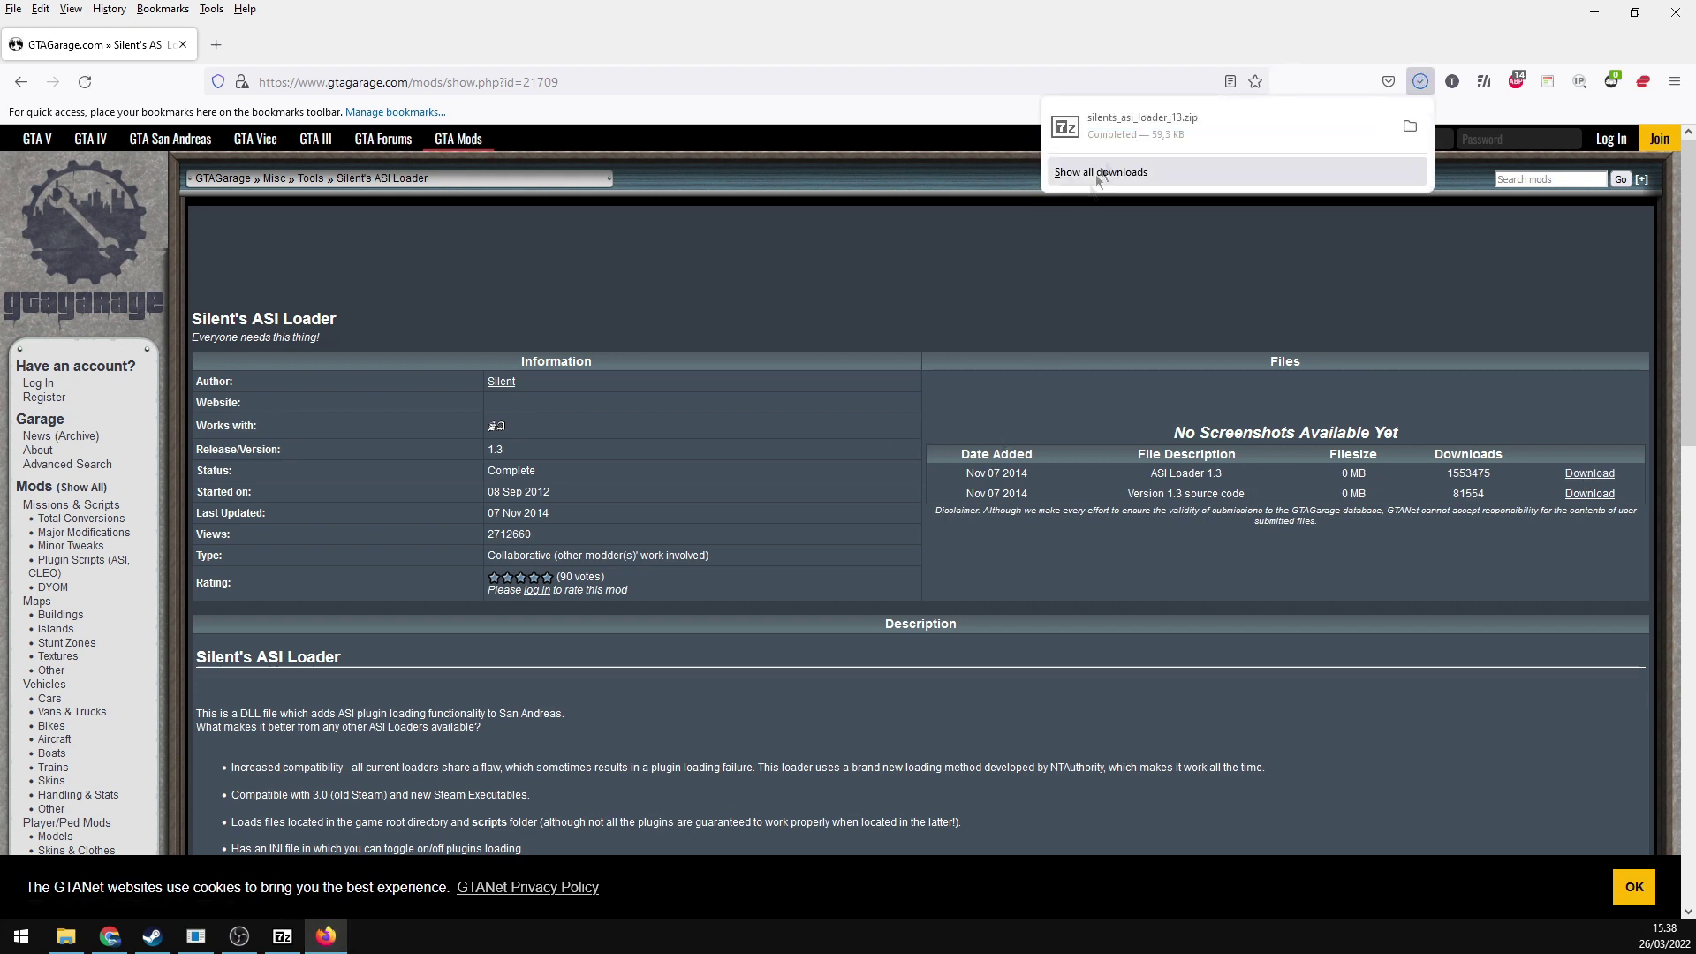
click(1152, 132)
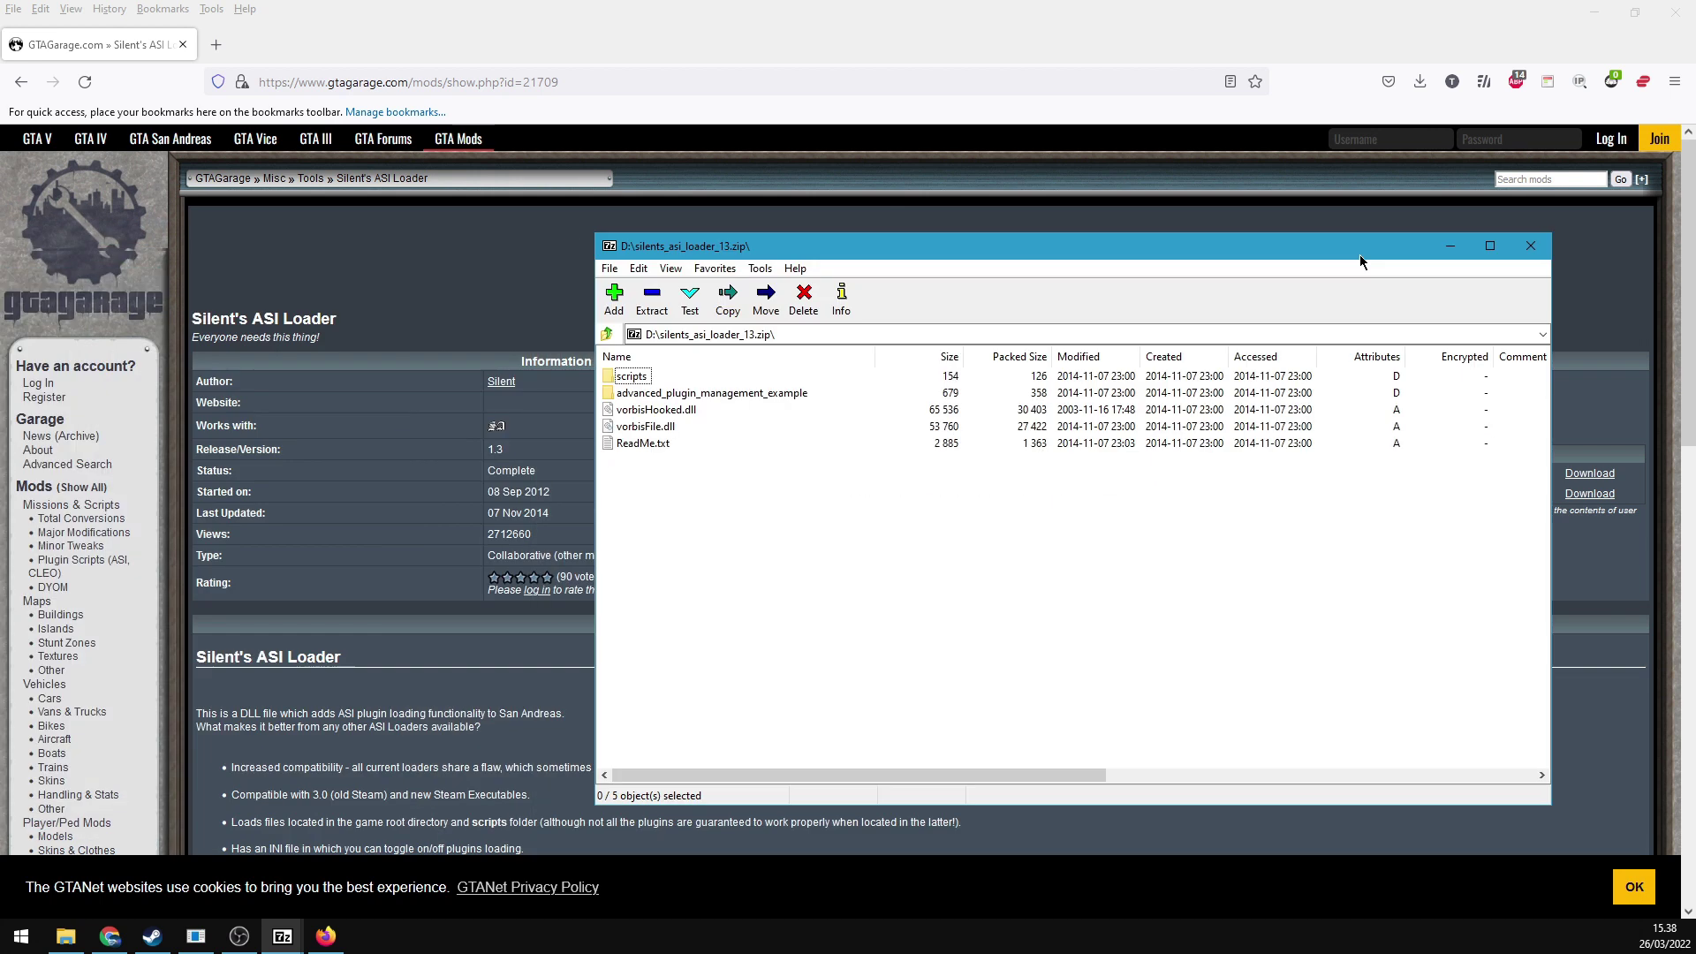
- Look over the folders and files in the ASI loader archive and open ReadMe.txt
click(662, 394)
click(640, 378)
drag(633, 469, 638, 380)
click(674, 521)
double_click(643, 443)
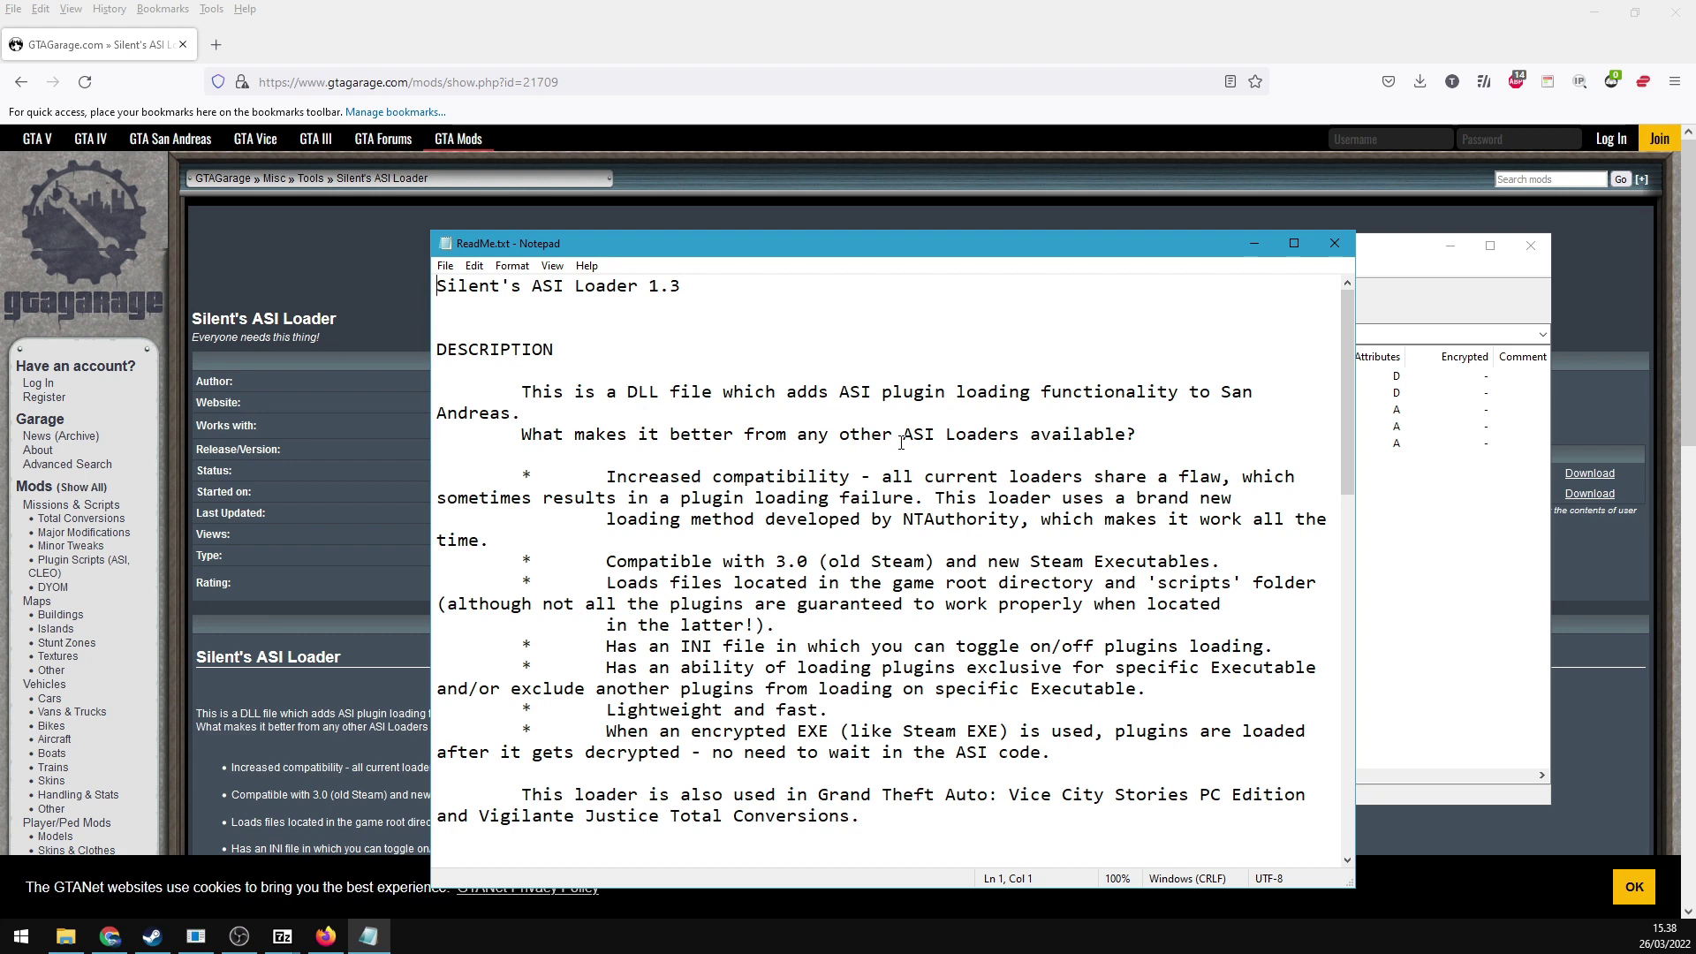
- Read through the ASI loader's ReadMe.txt, including the advanced plugin installation section, and close it
scroll(890, 425, down, 6)
scroll(890, 424, down, 9)
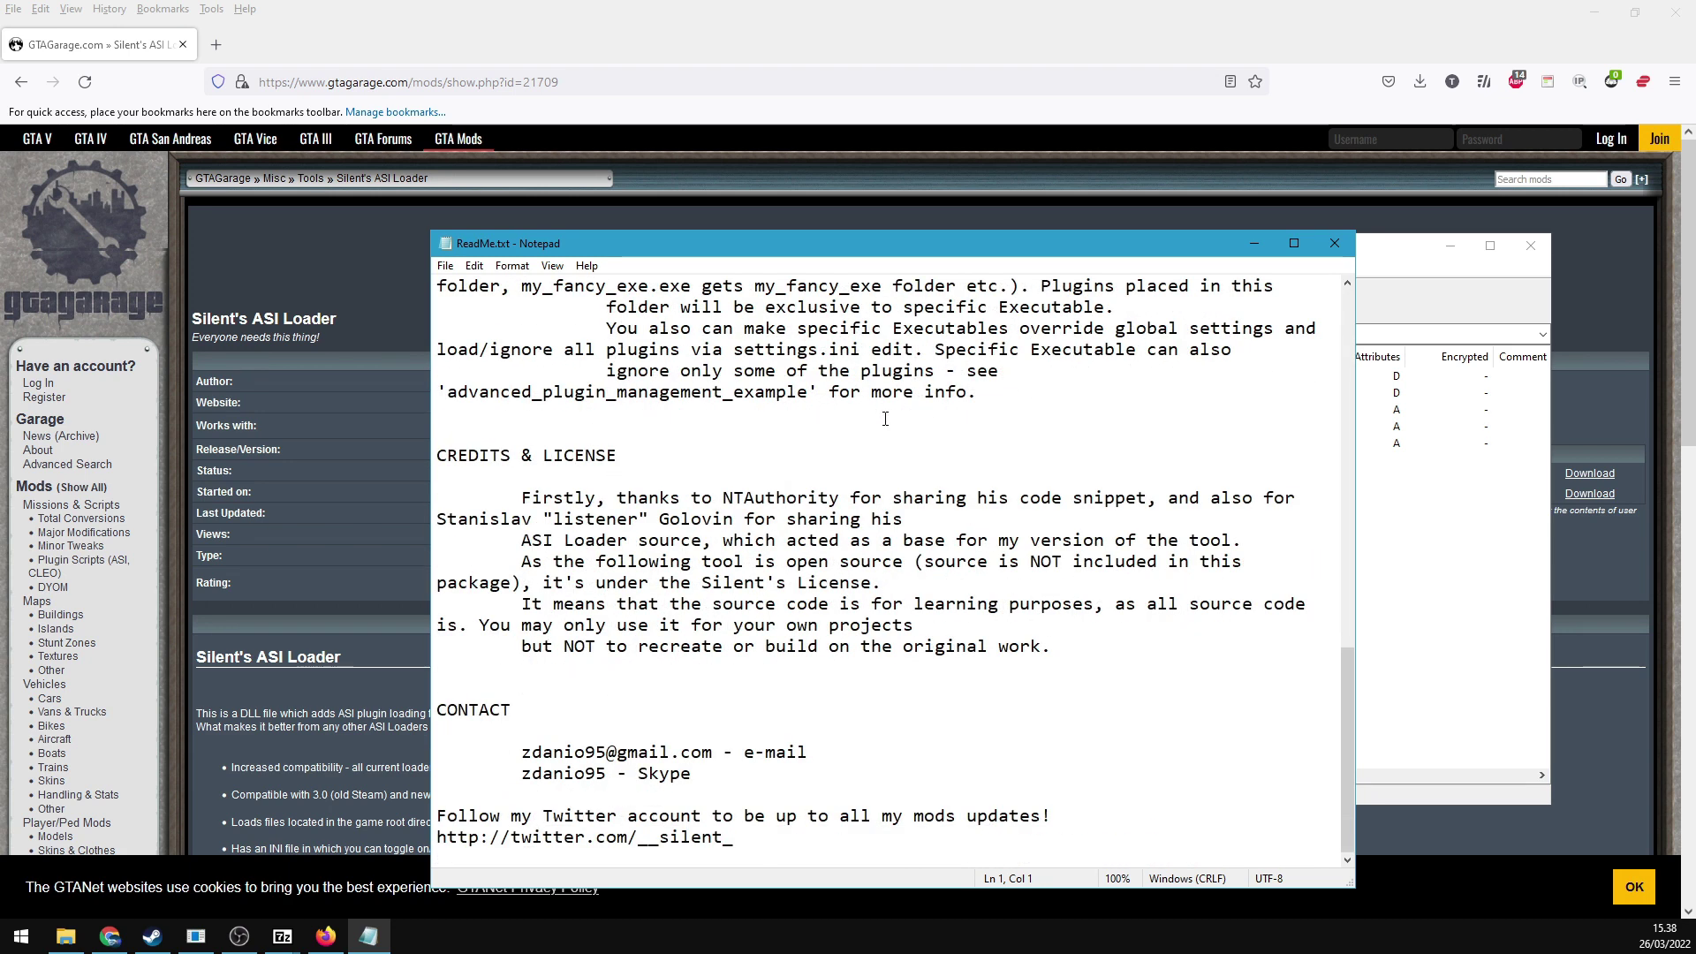
scroll(886, 418, up, 3)
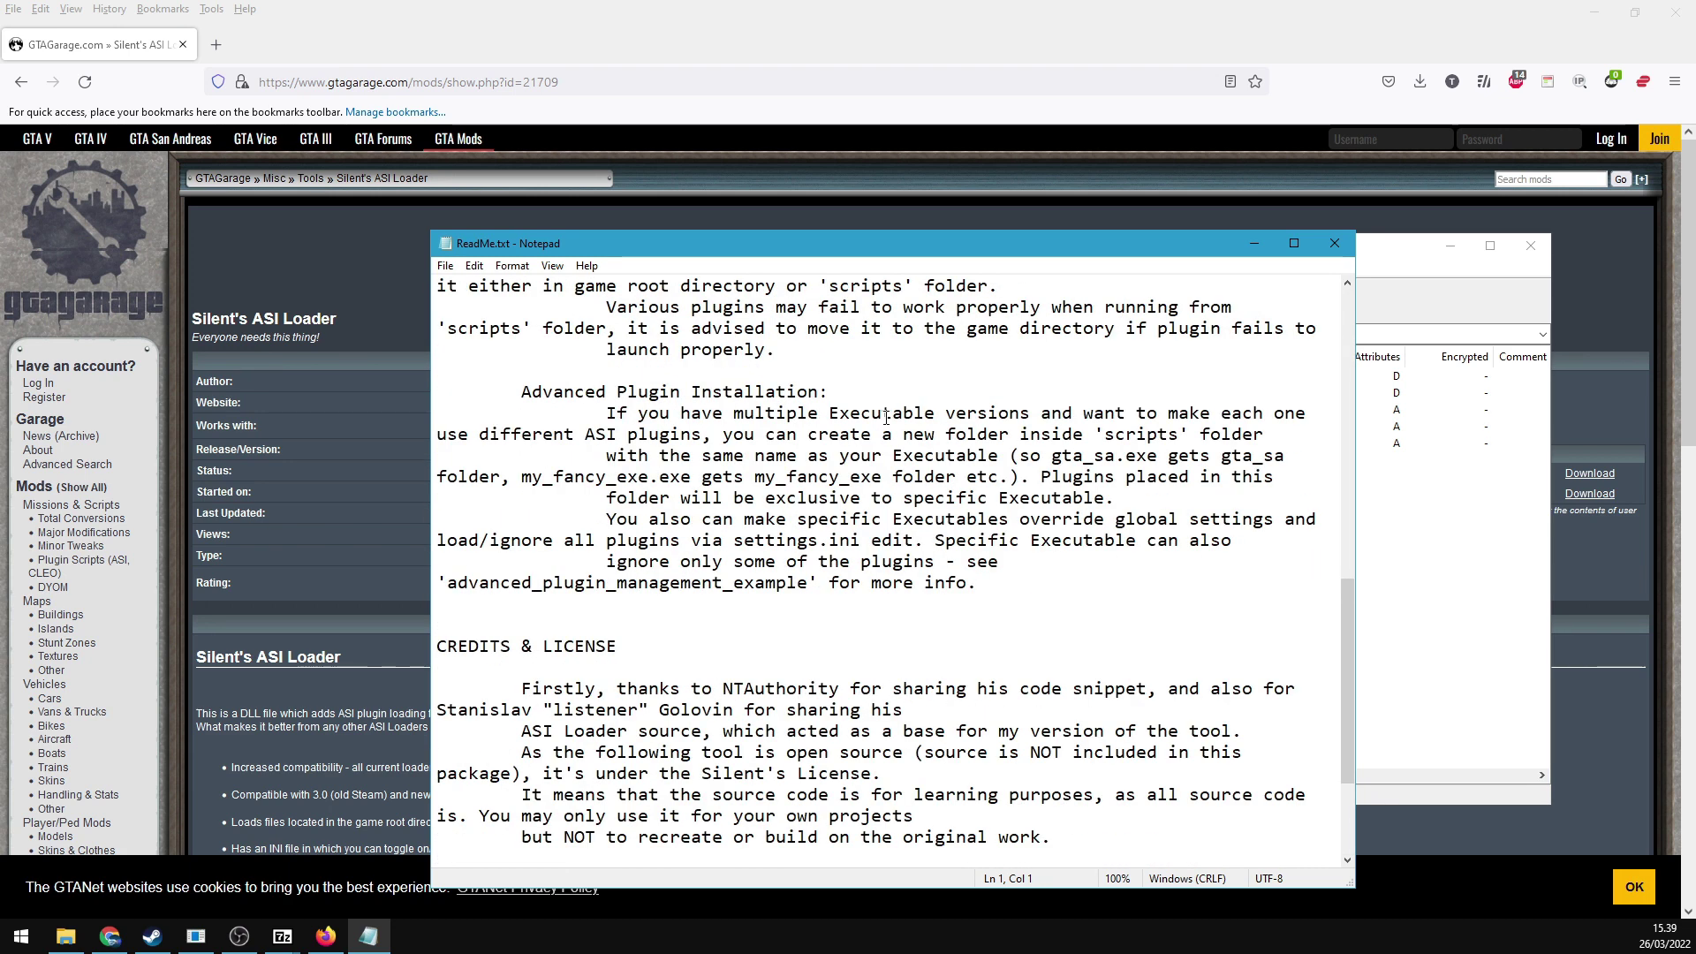
click(1334, 244)
- Select all items in the ASI loader archive and bring up the Grand Theft Auto San Andreas folder beside it
drag(899, 511, 608, 366)
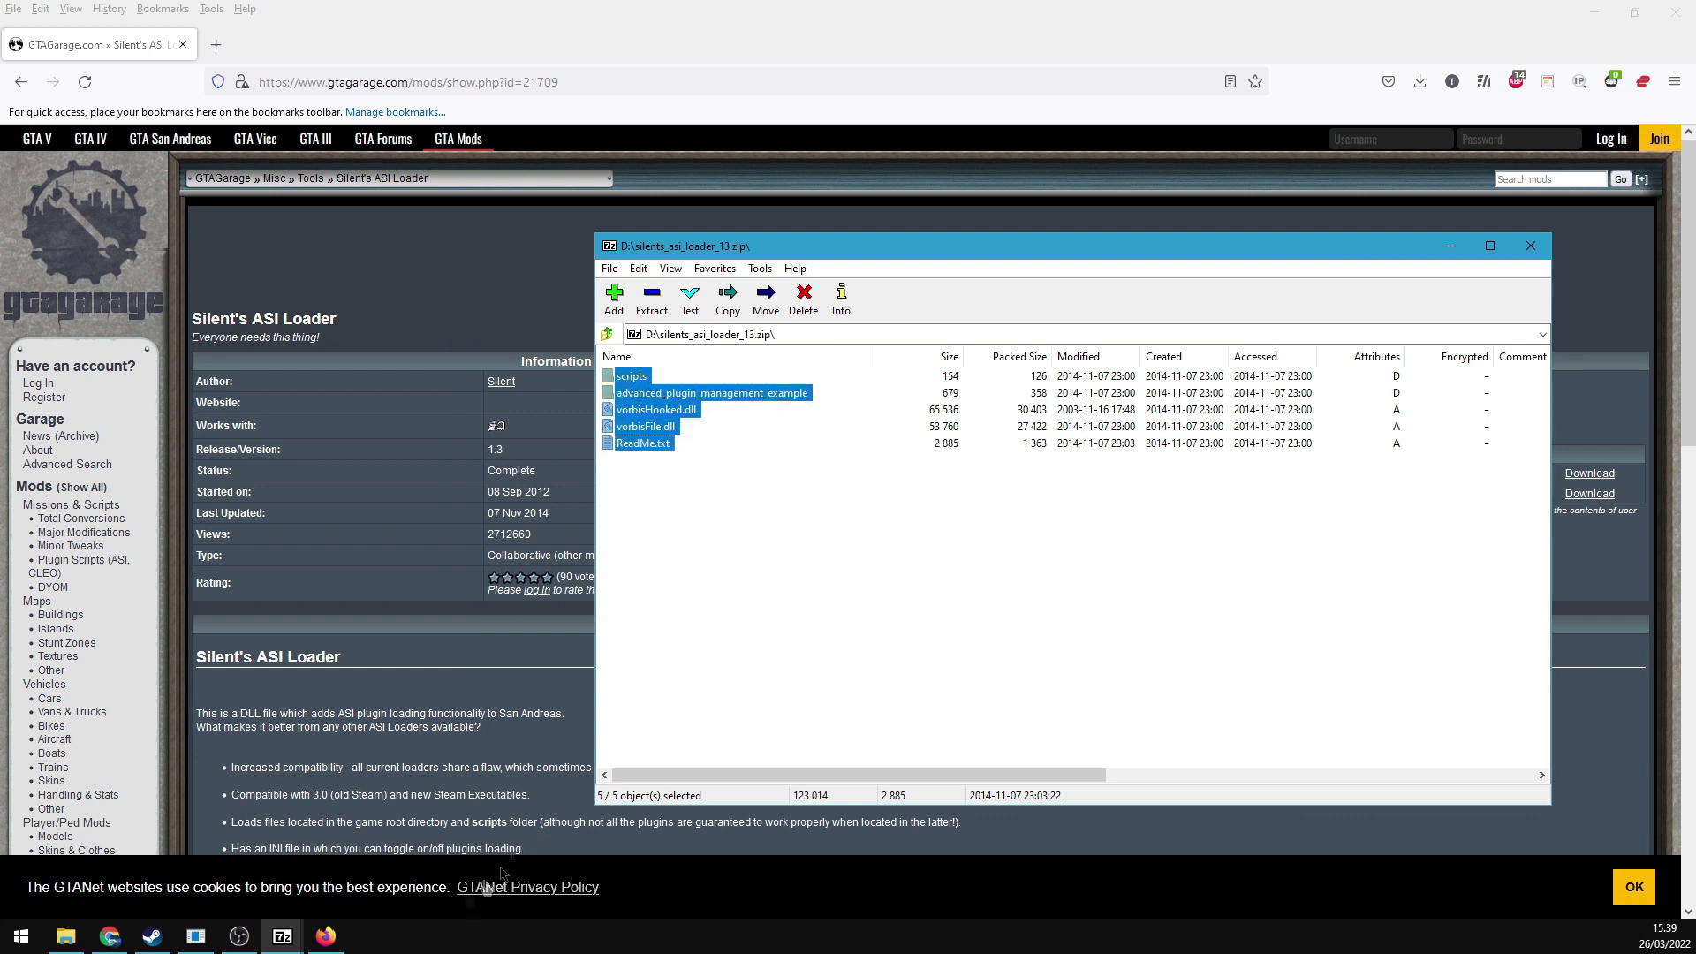
click(66, 936)
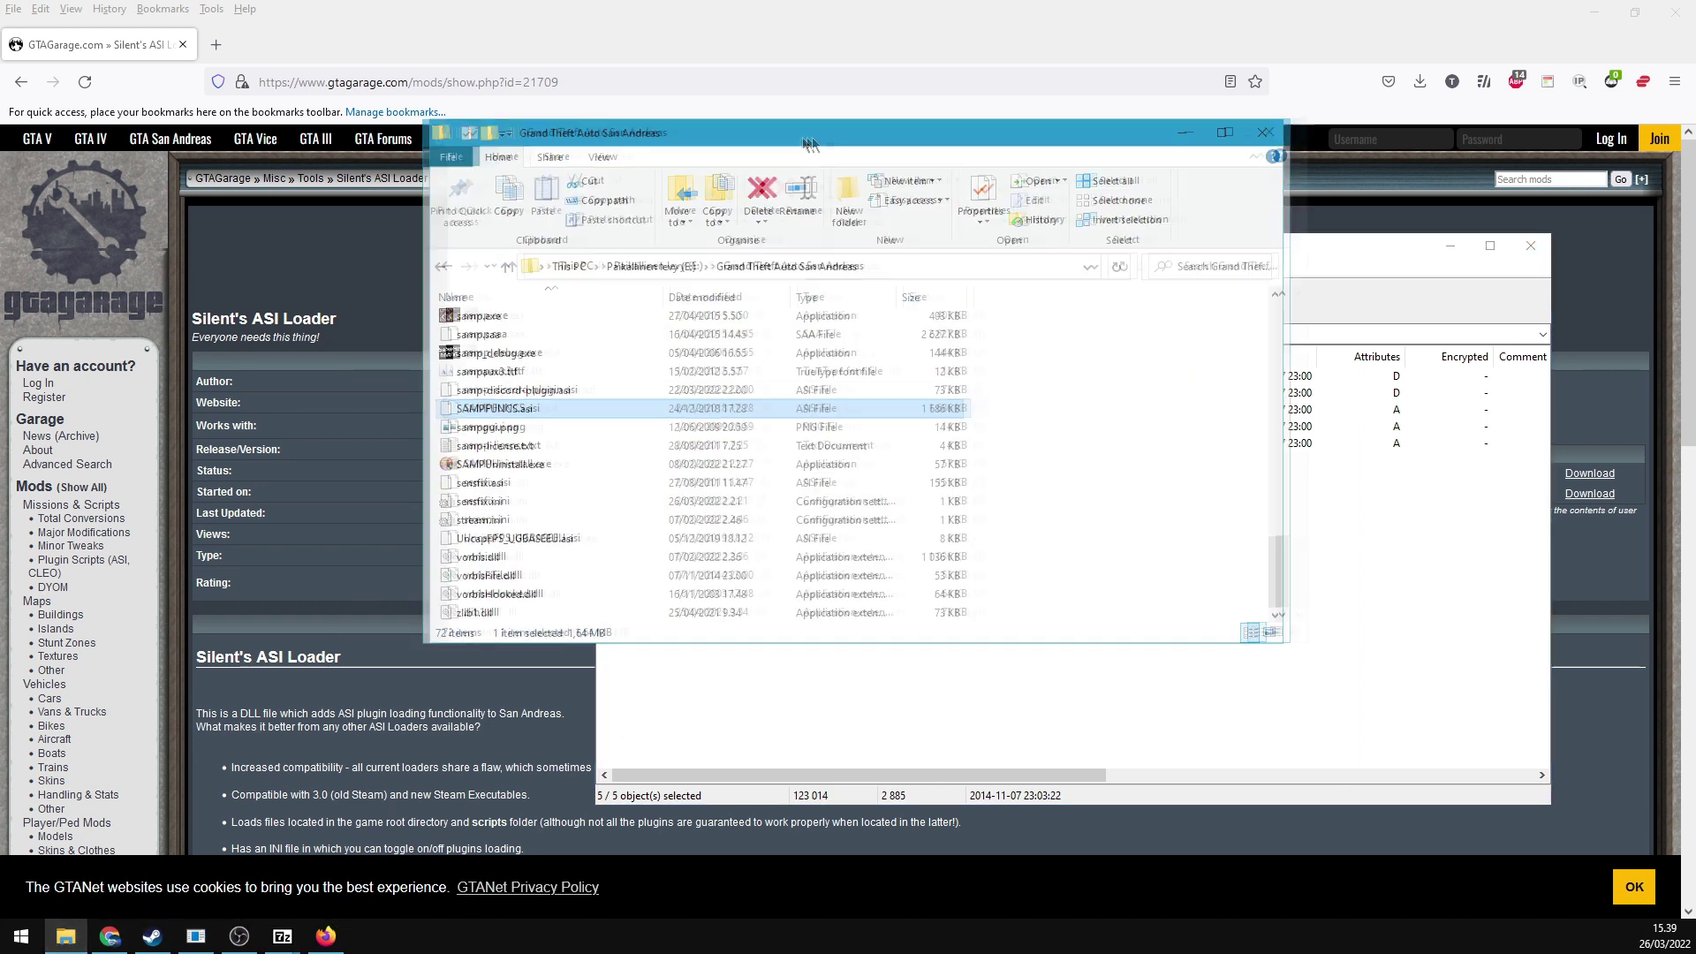
drag(809, 144, 1491, 195)
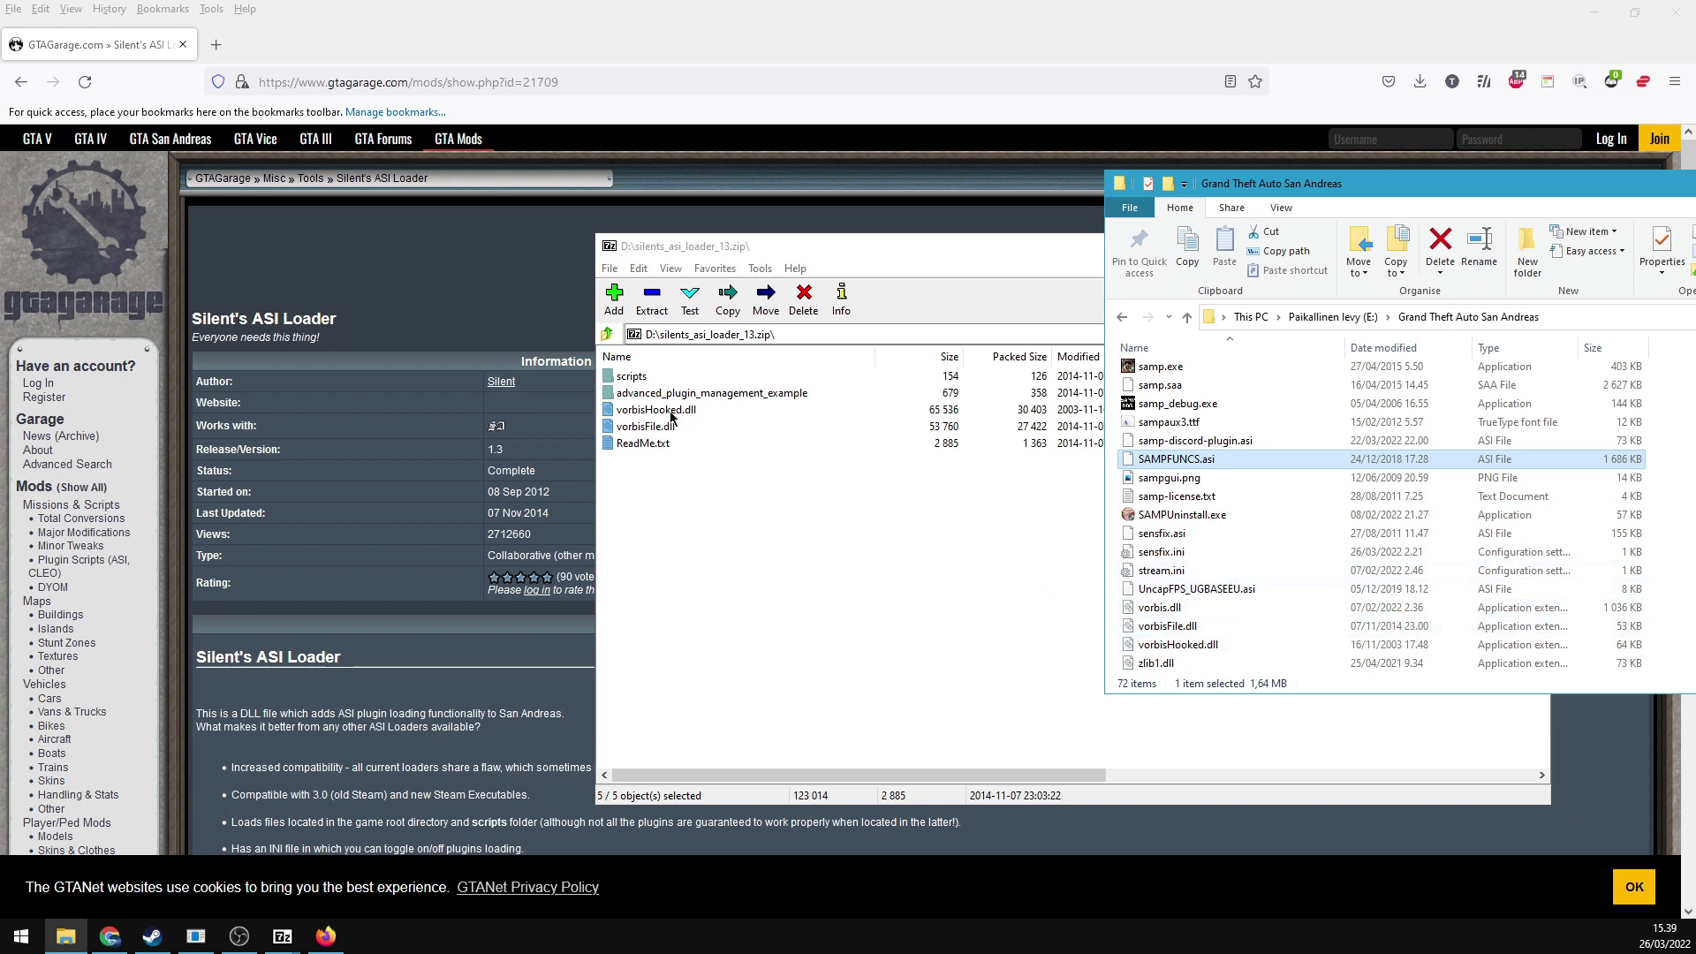
- Select vorbisFile.dll and vorbisHooked.dll in the game folder to check them against the archive's files
click(1190, 647)
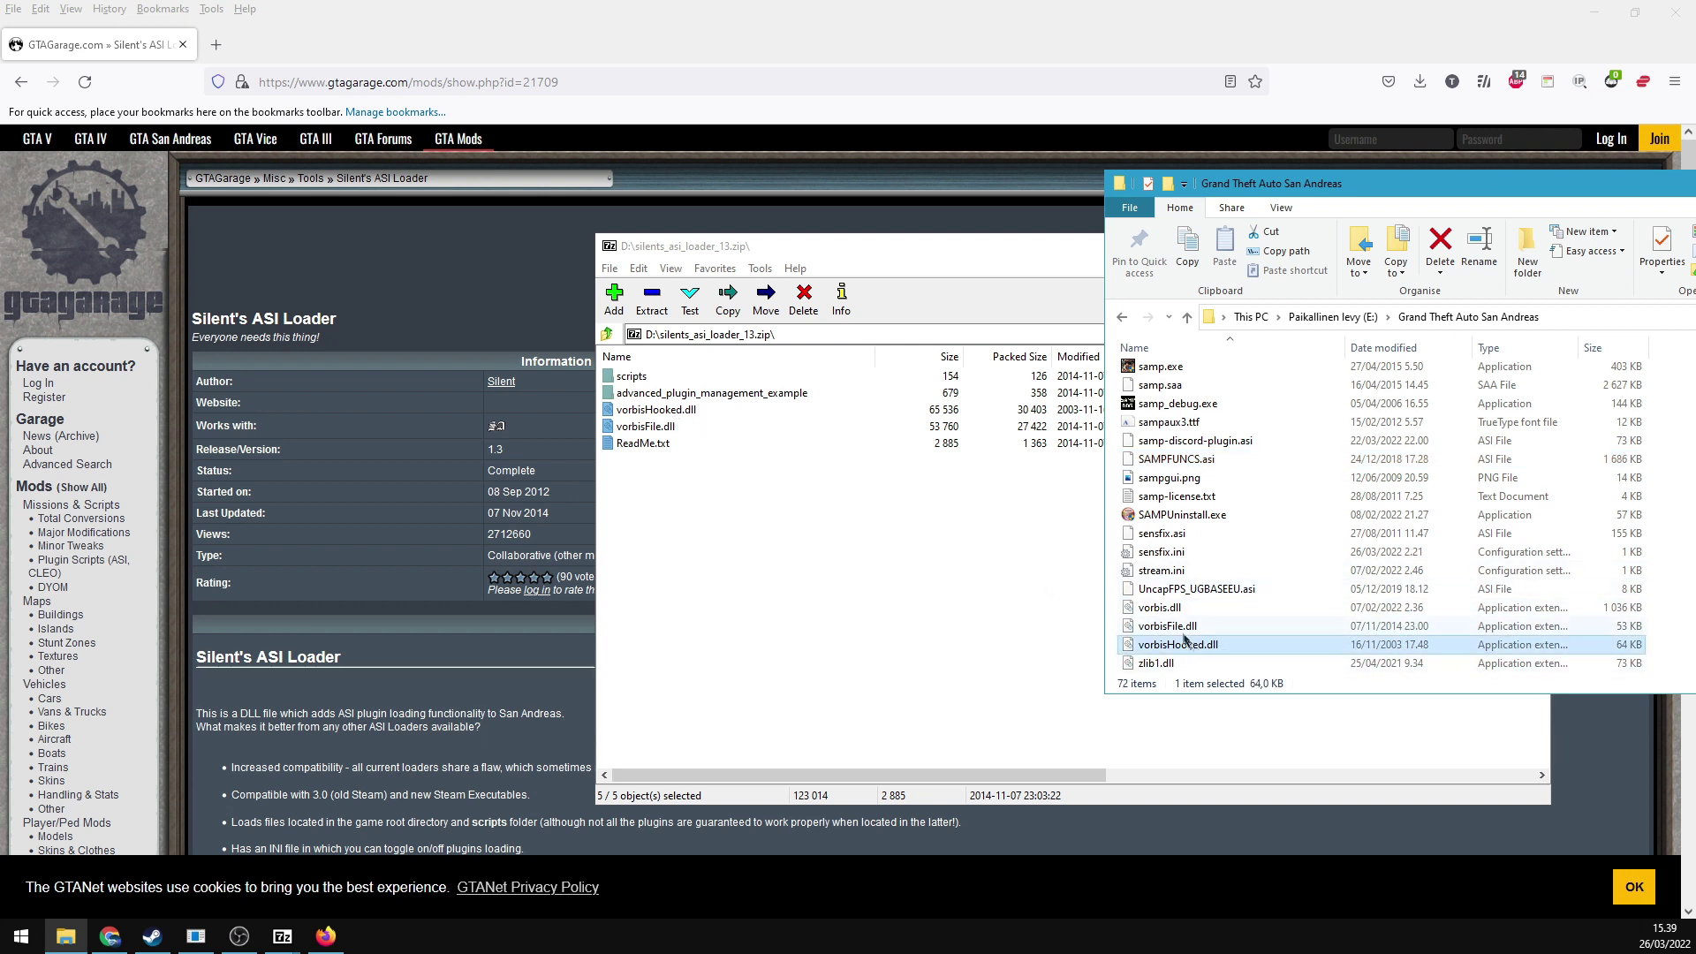
click(1184, 627)
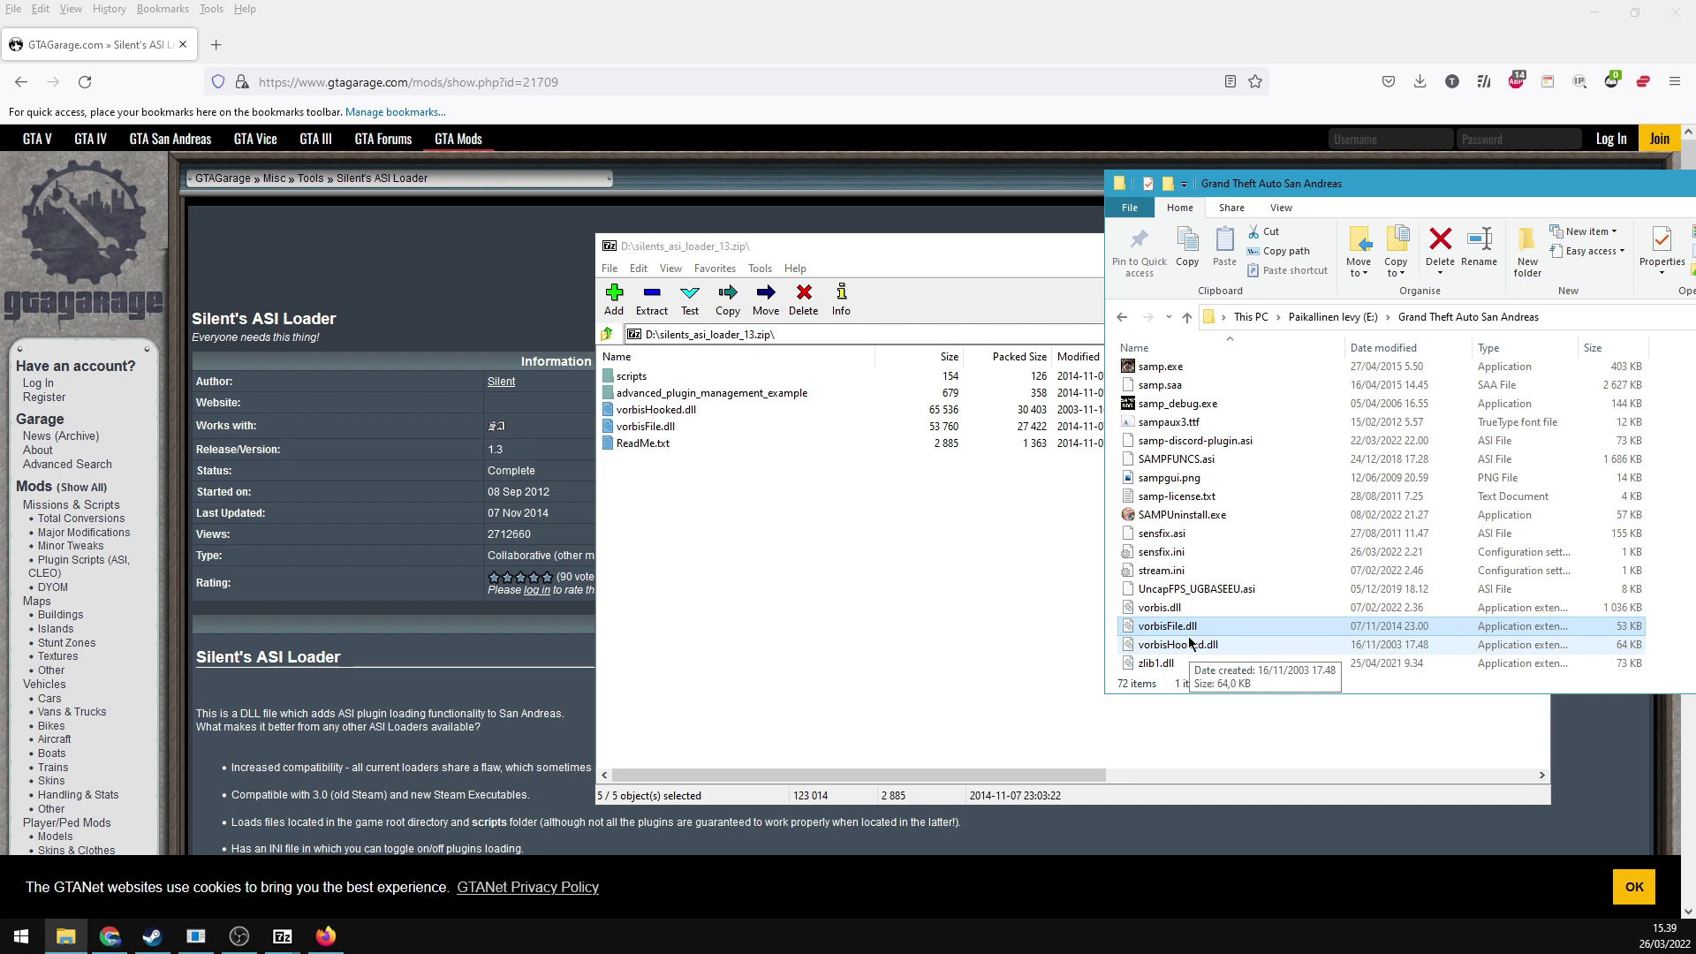
ctrl+click(1196, 648)
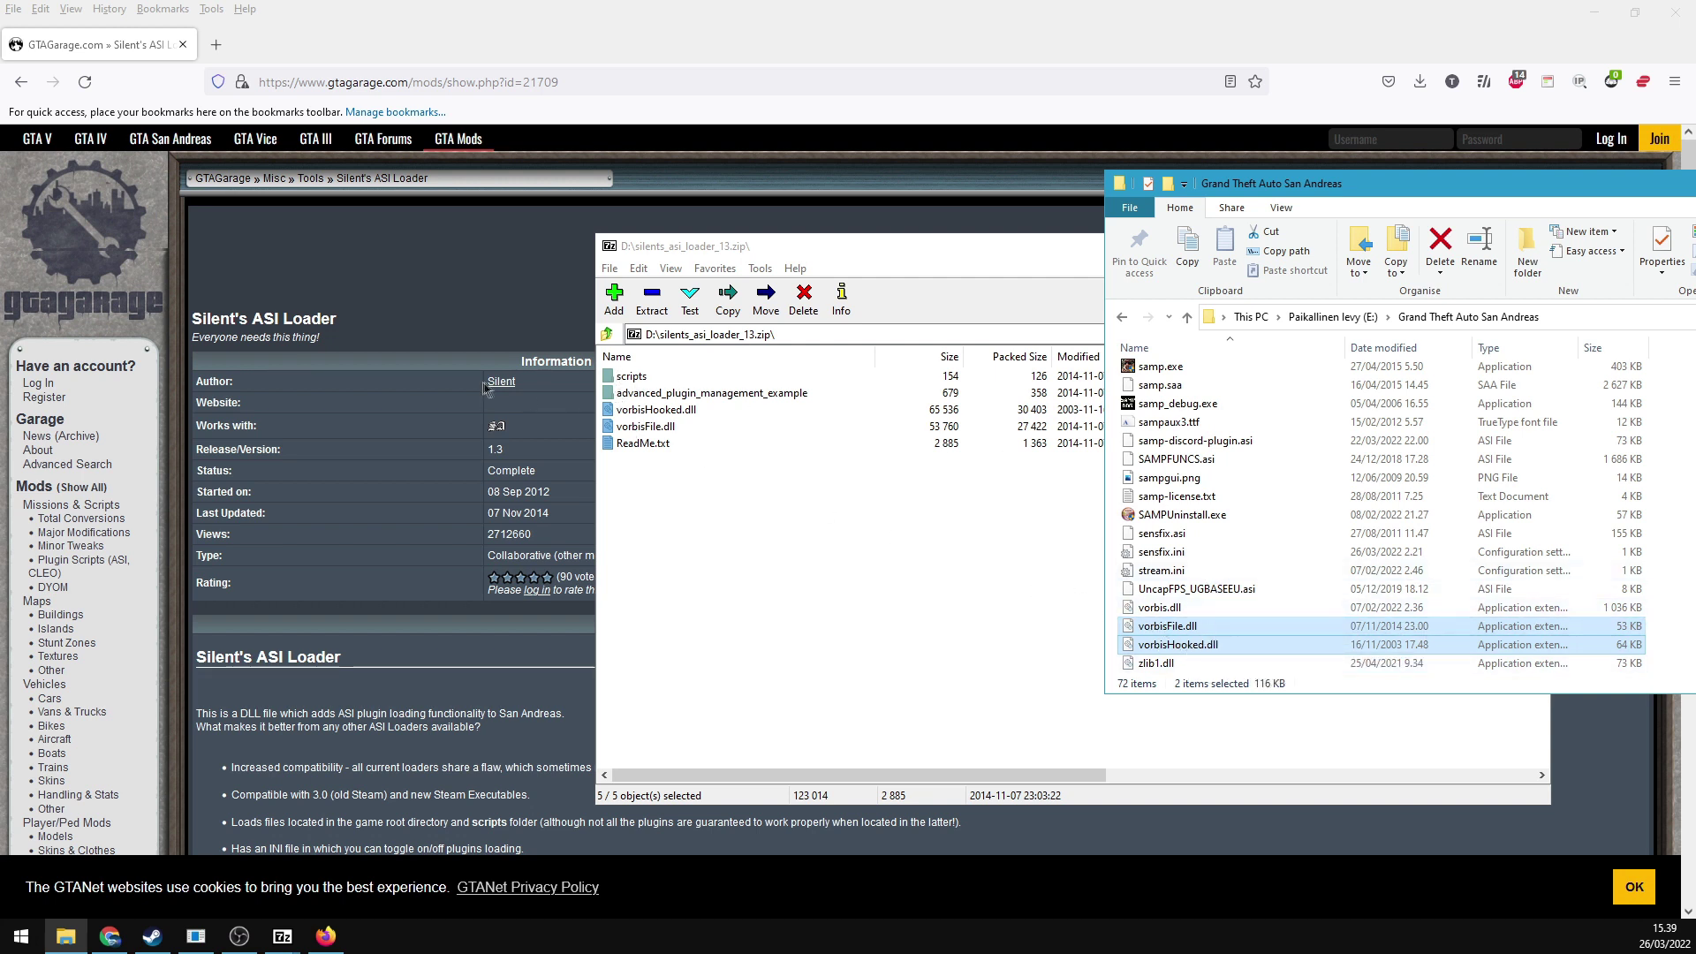
right_click(1207, 638)
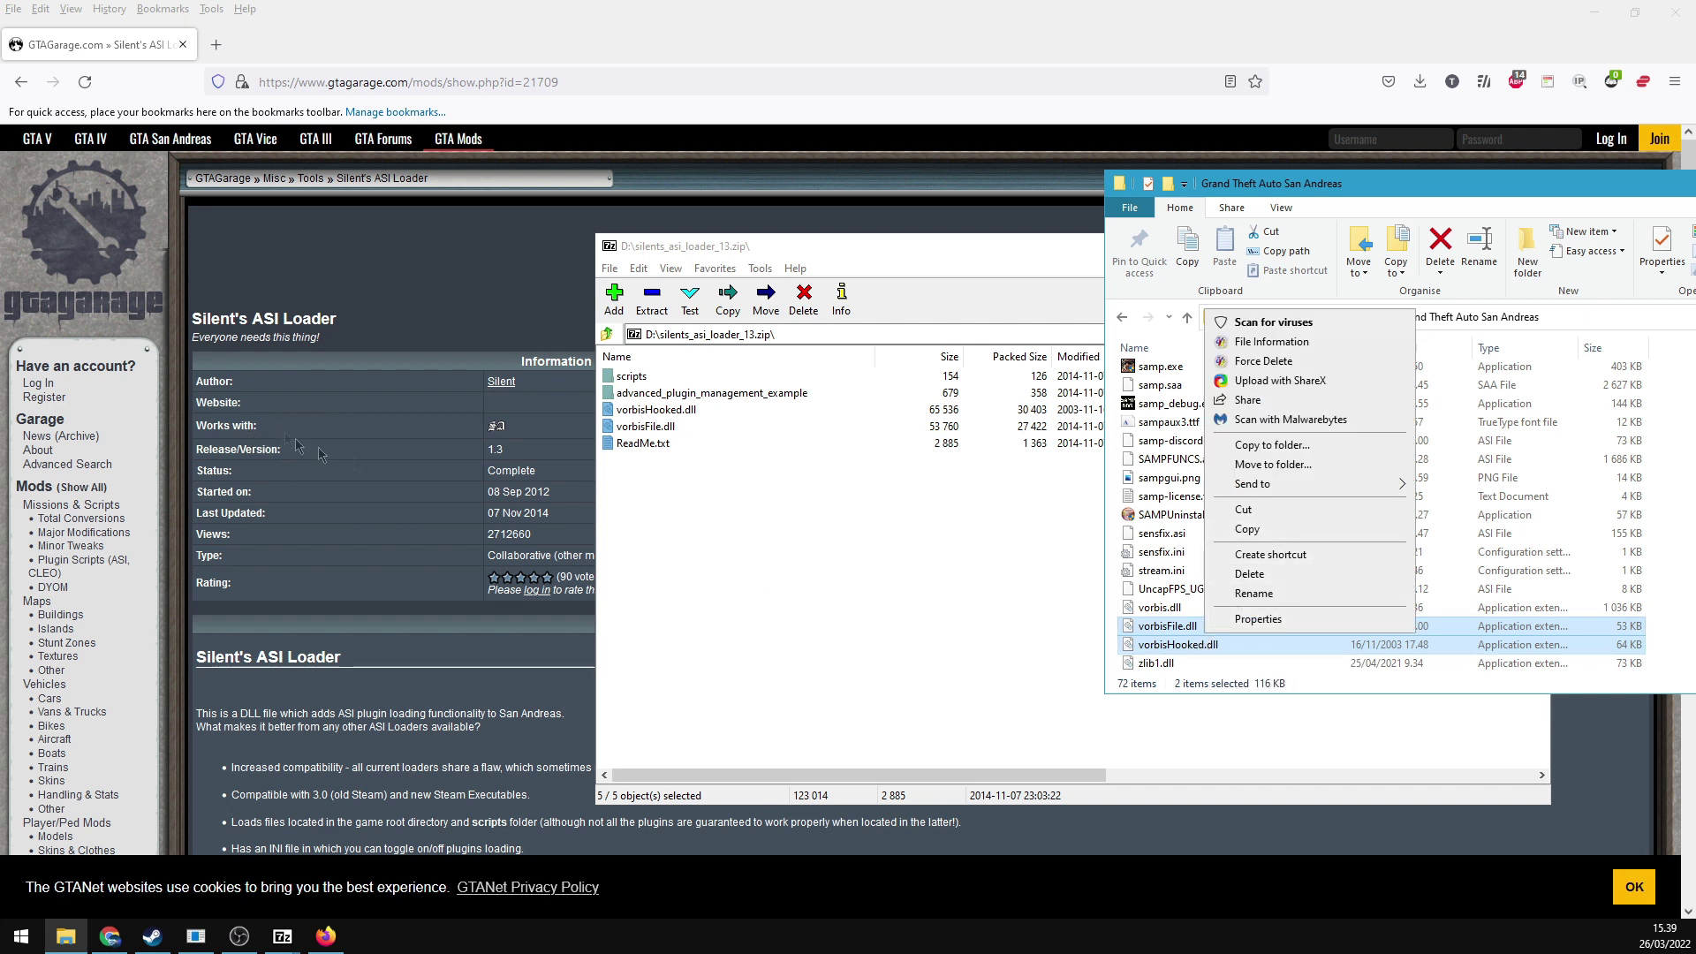
click(906, 568)
click(910, 566)
- Place the archive window clear of the game folder, select all its items, and close silents_asi_loader_13.zip
drag(914, 246, 422, 145)
drag(212, 398, 124, 264)
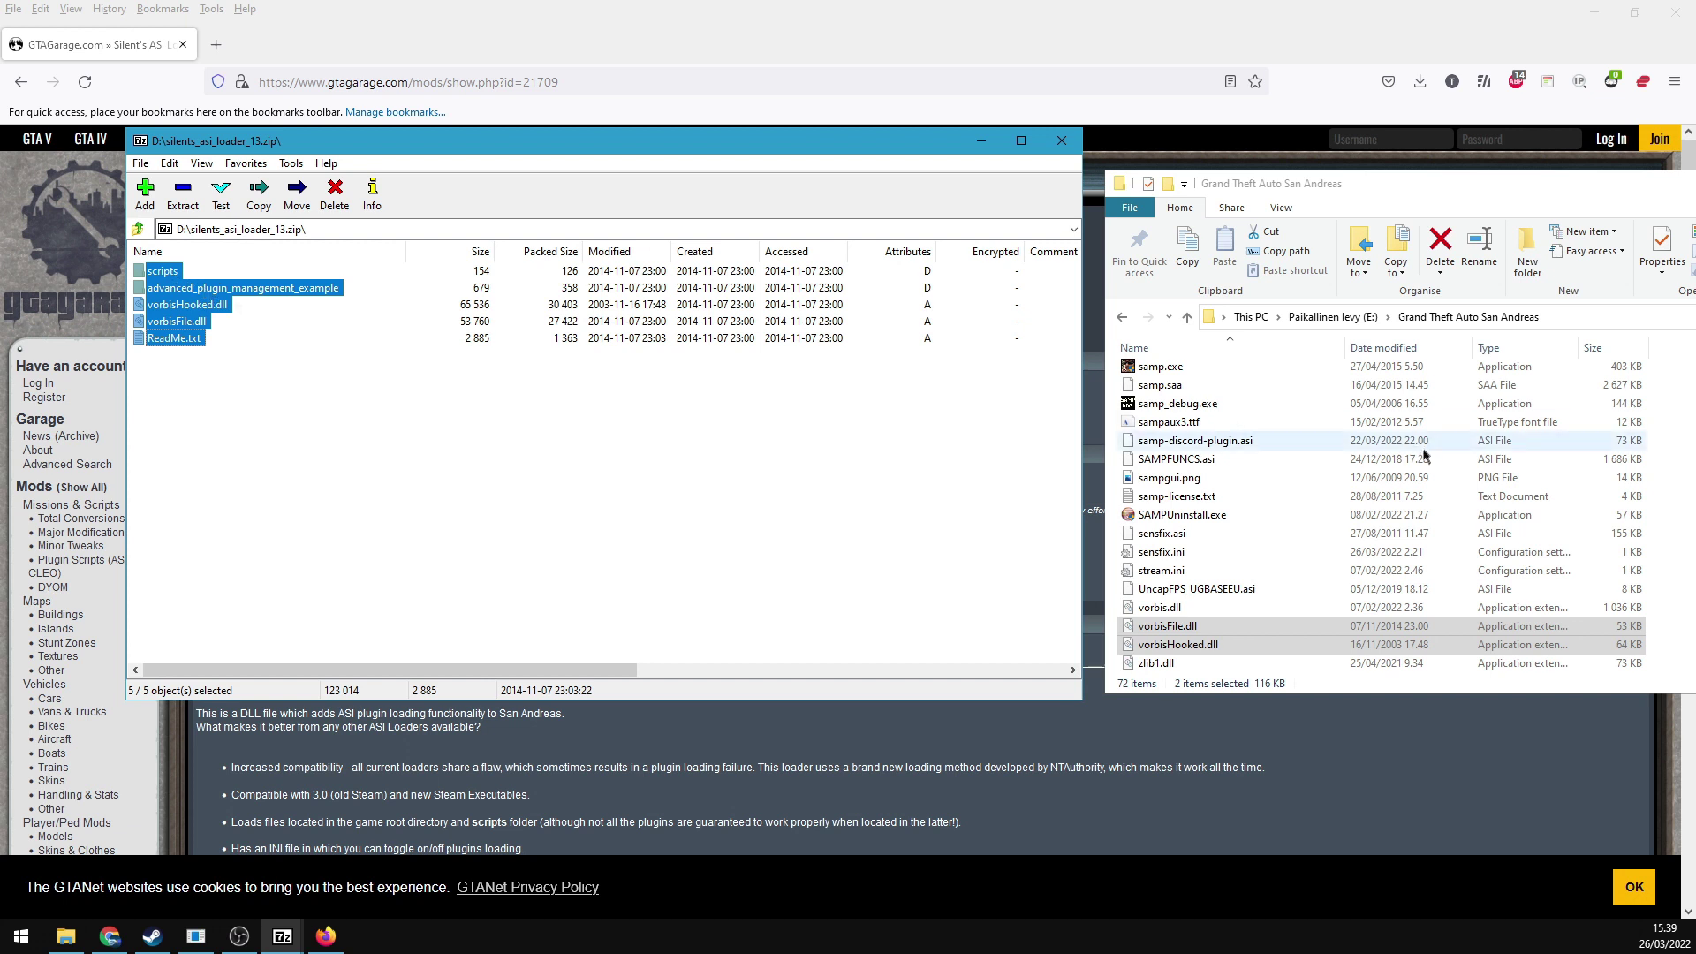
click(1051, 146)
- Look through the whole Grand Theft Auto San Andreas folder to check the installed mod folders and files
drag(1440, 183, 703, 168)
click(622, 450)
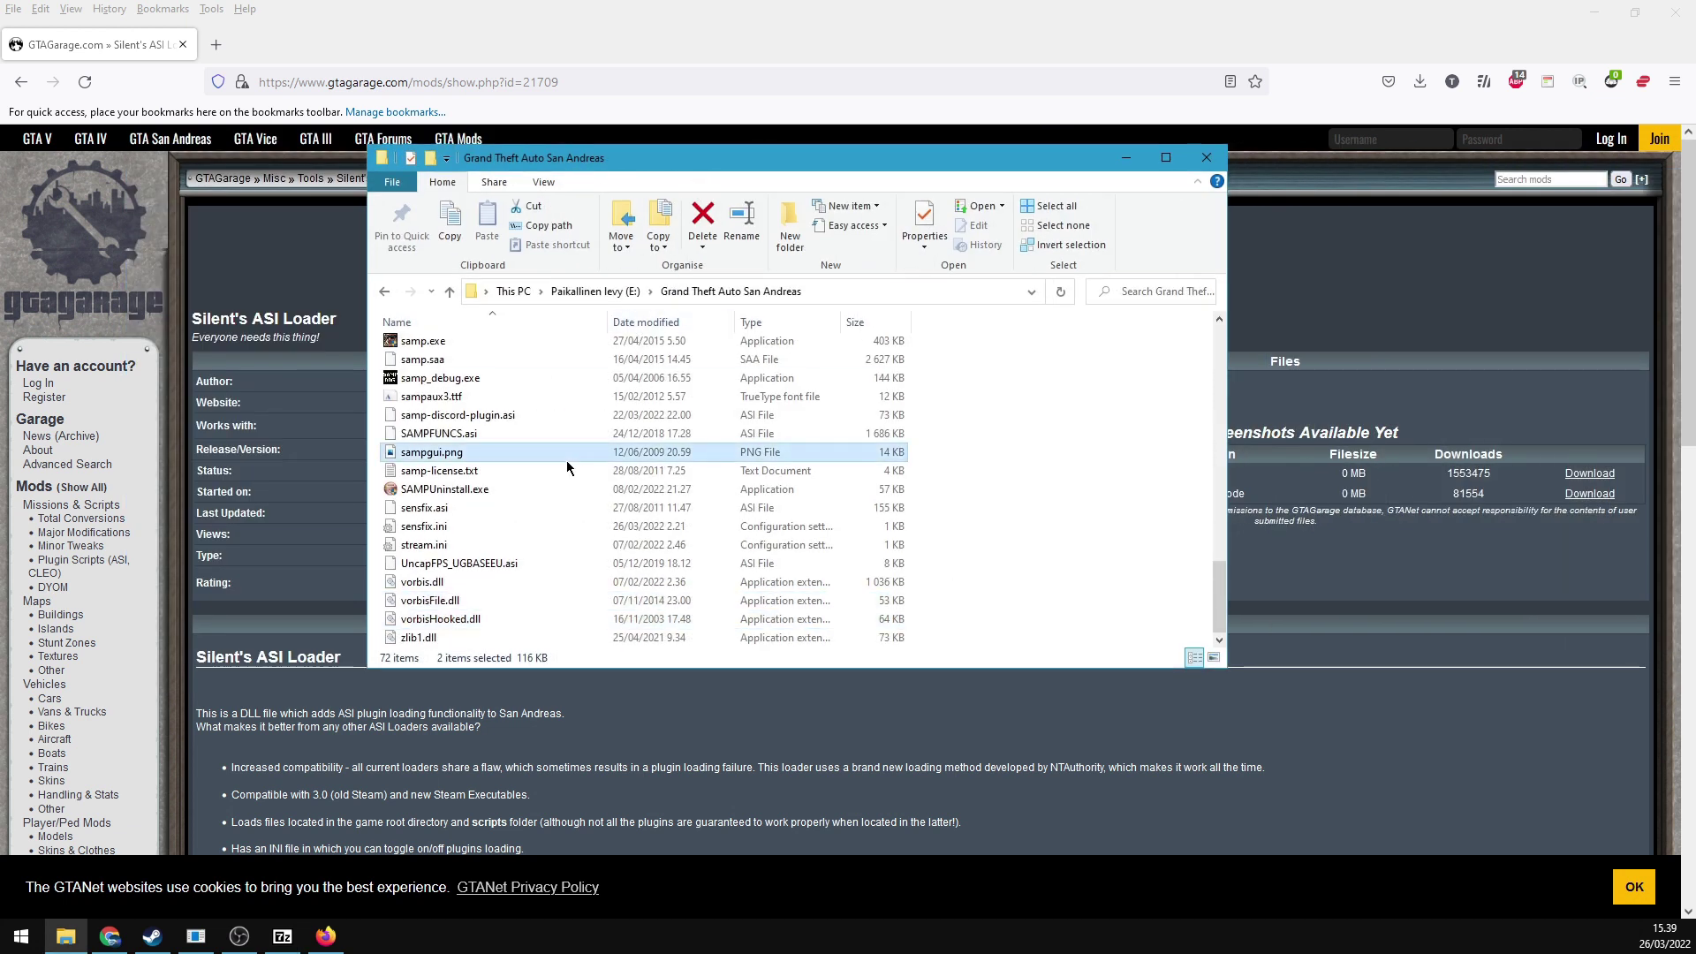
scroll(622, 444, up, 4)
scroll(611, 431, up, 10)
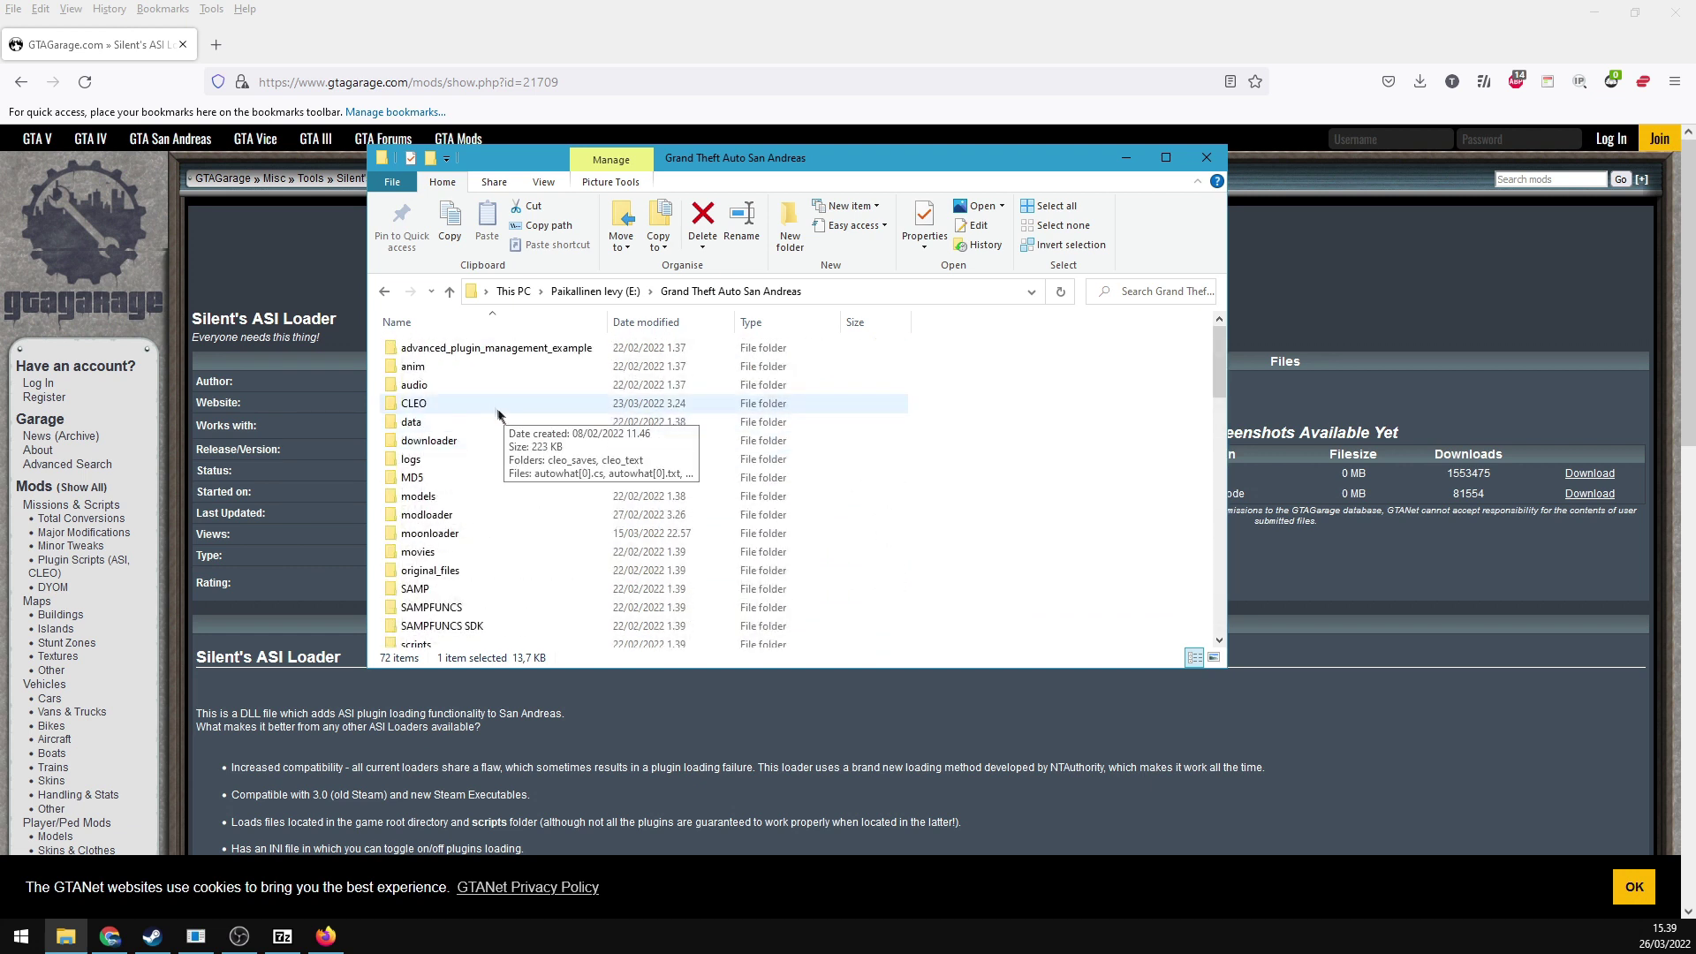
scroll(530, 411, down, 8)
scroll(597, 402, up, 8)
scroll(591, 393, down, 15)
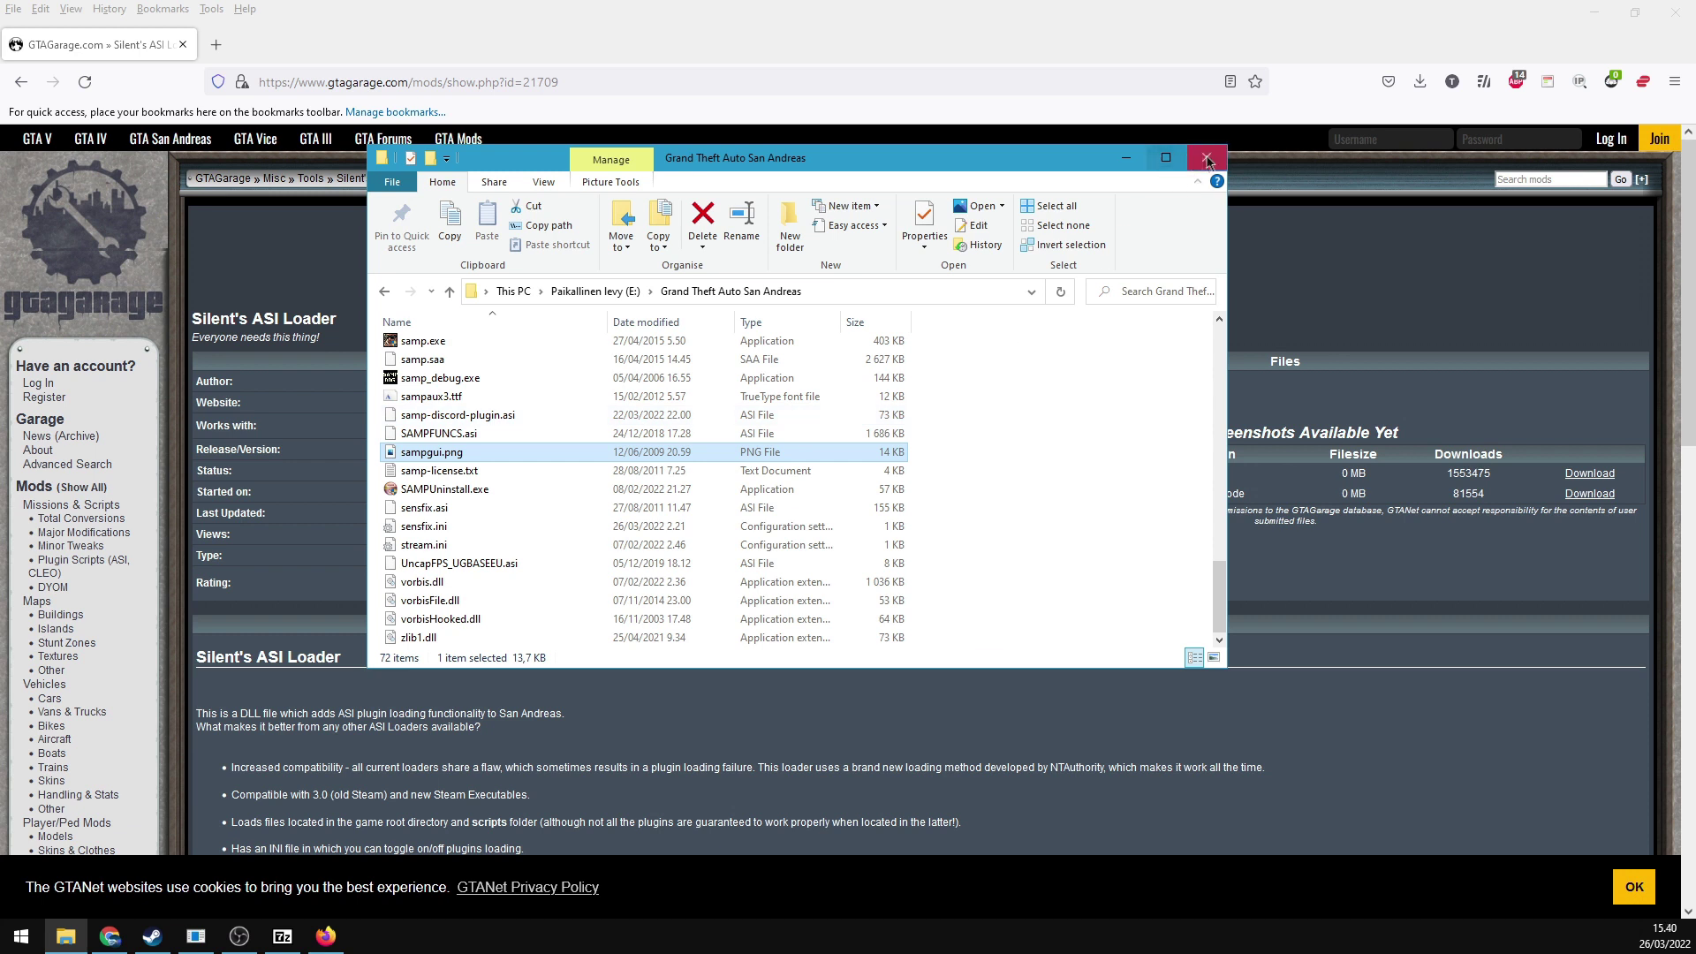
drag(1028, 162, 1050, 196)
click(1254, 221)
click(1675, 11)
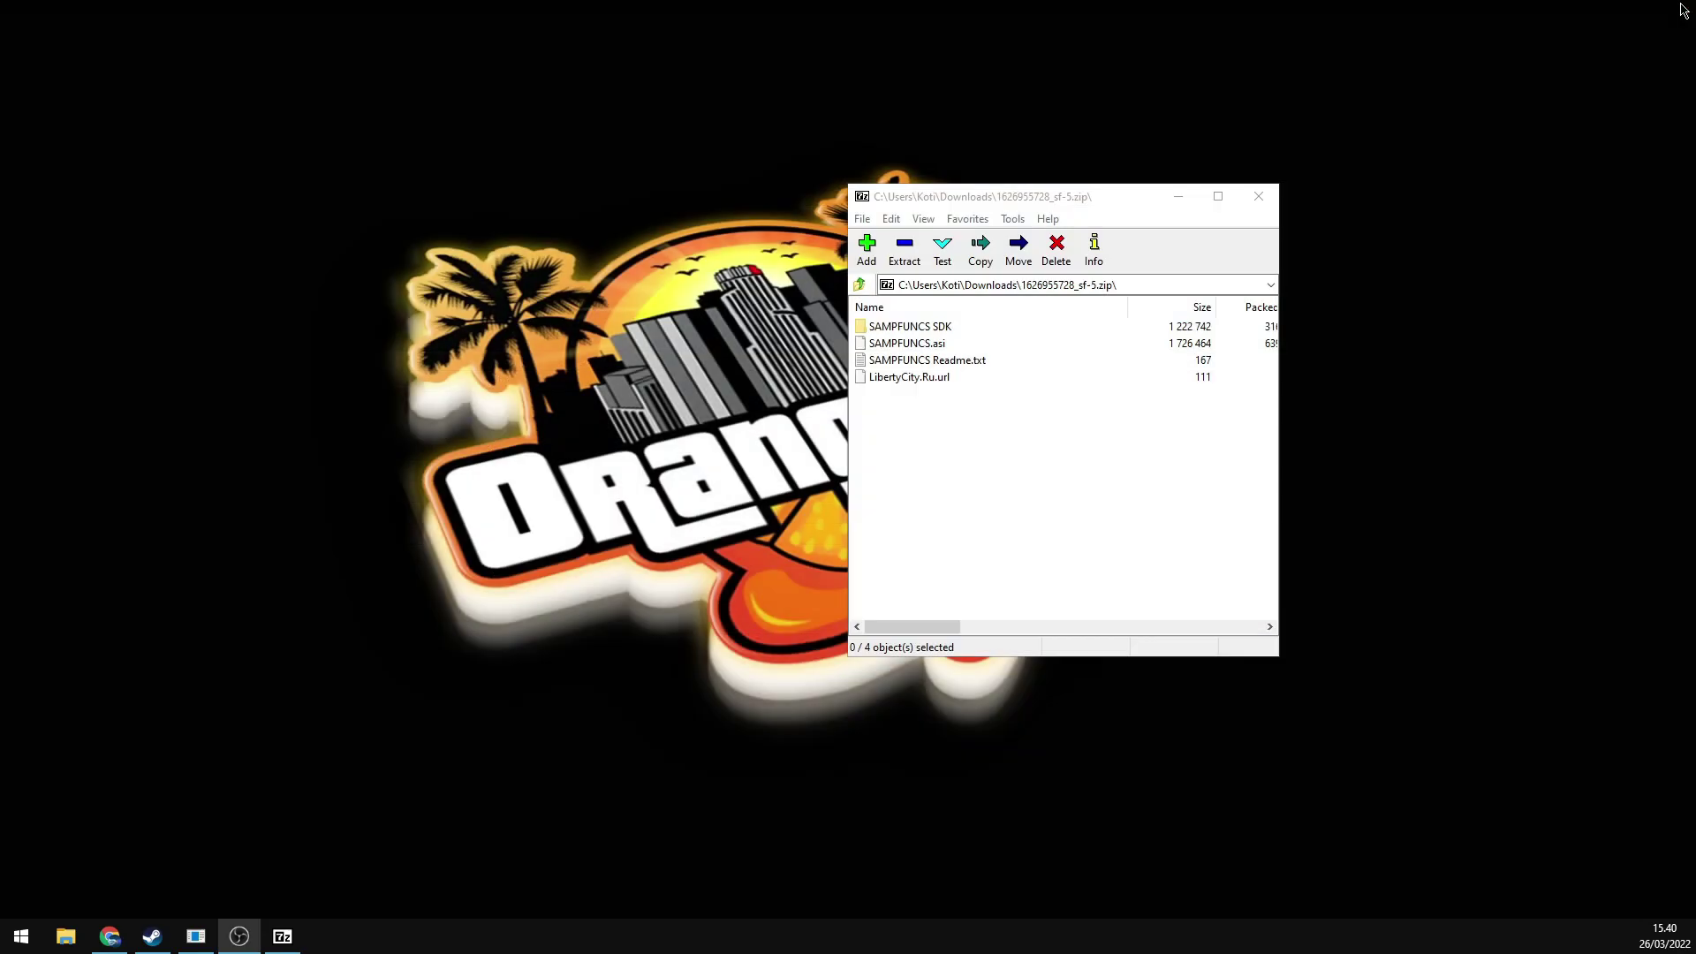
drag(1010, 188, 964, 176)
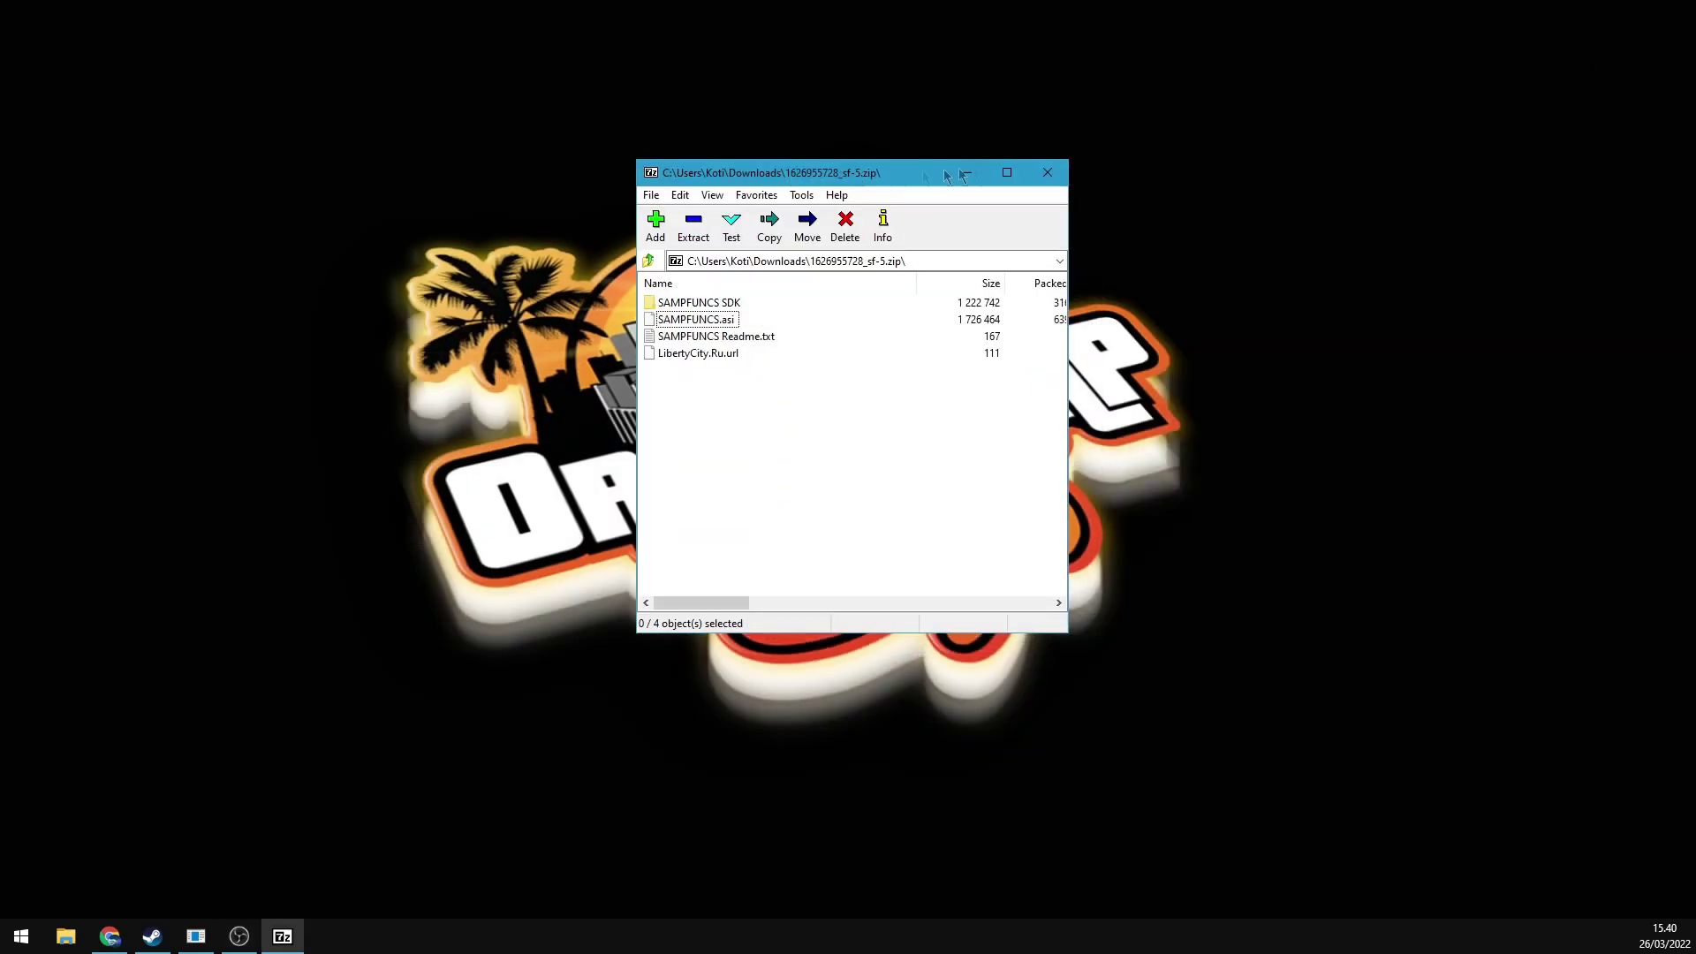
click(1050, 174)
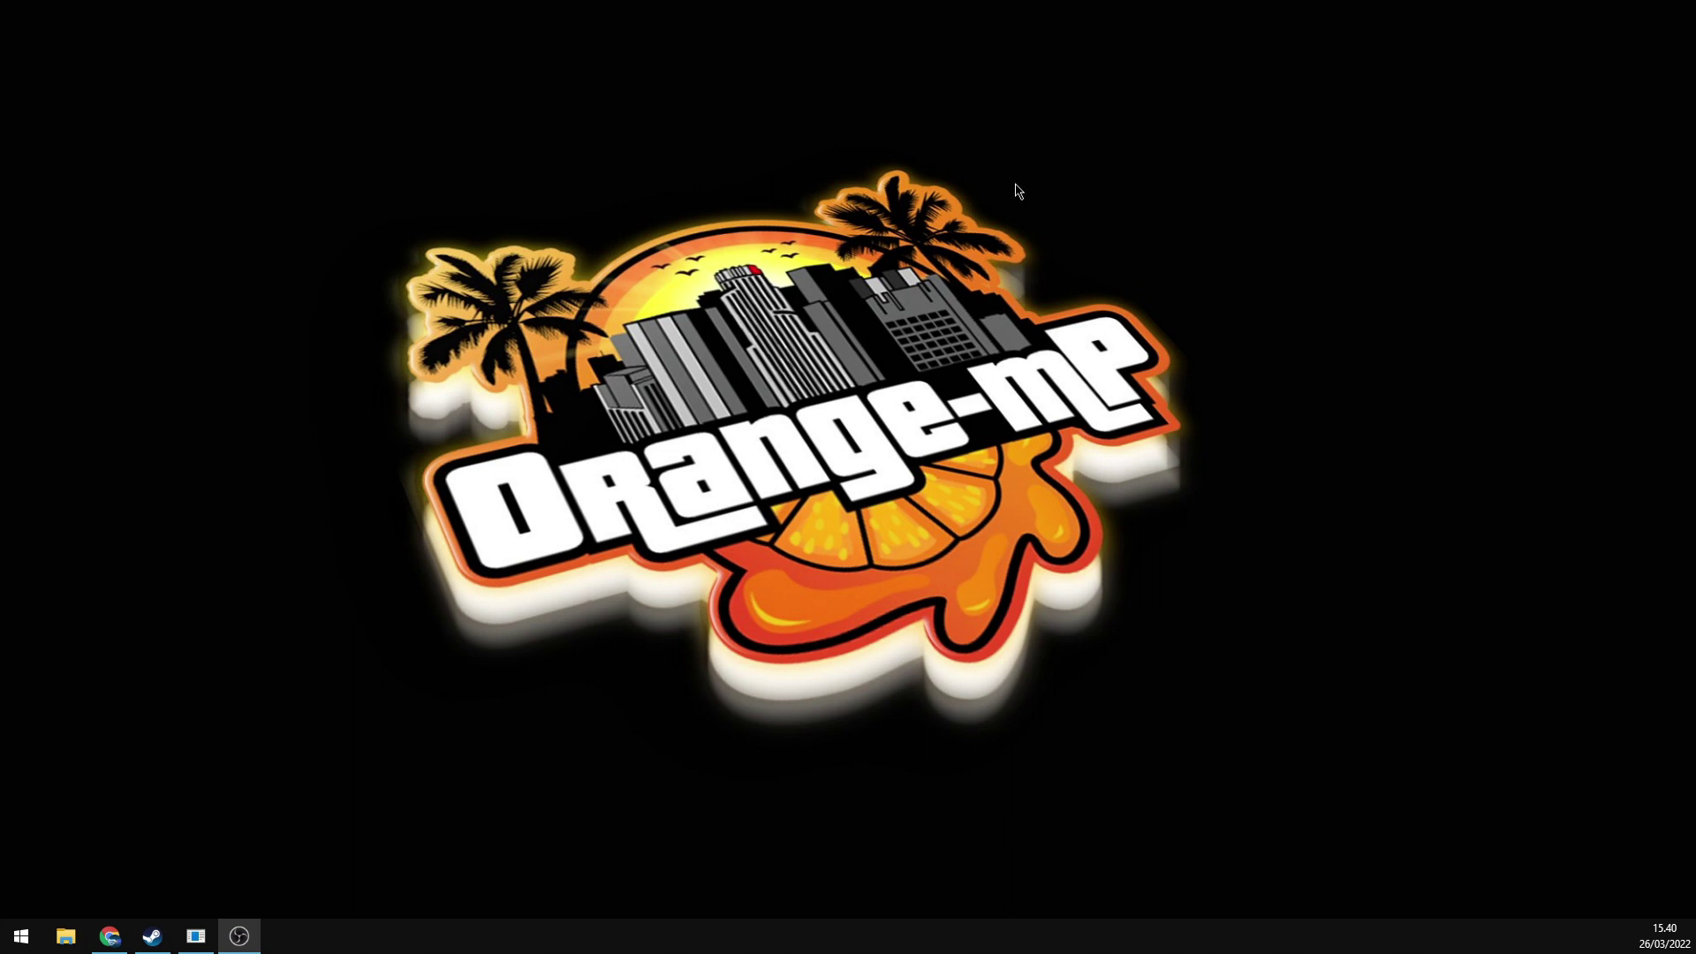